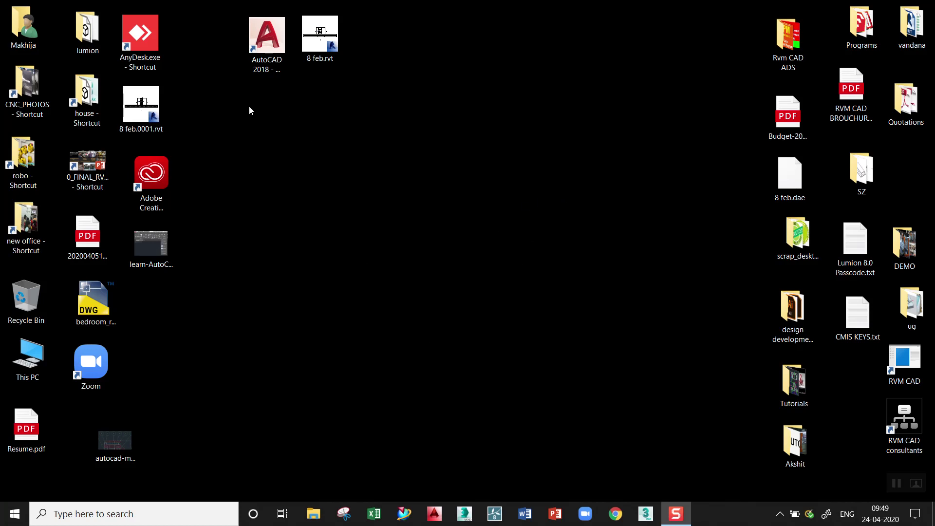
# Step: Launch AutoCAD 2018 and start a new drawing from scratch with metric defaults
pyautogui.doubleClick(267, 37)
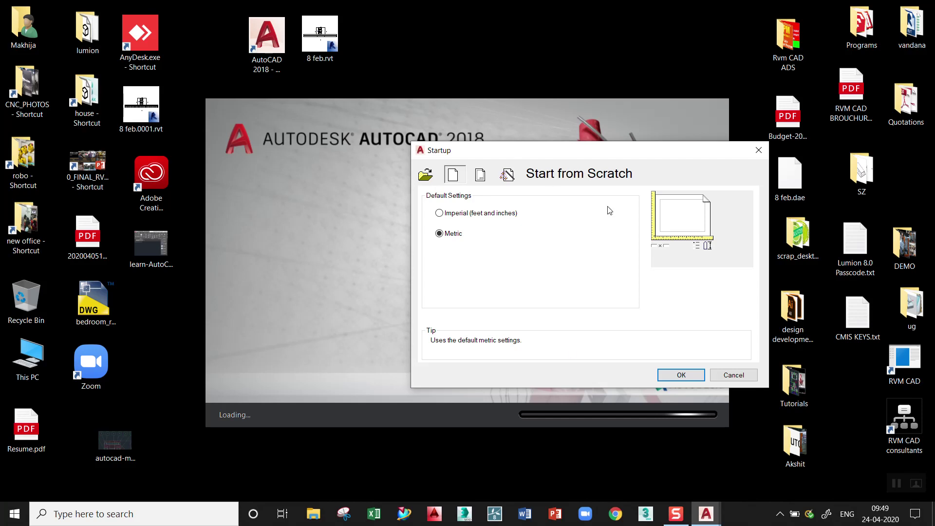
pyautogui.click(677, 375)
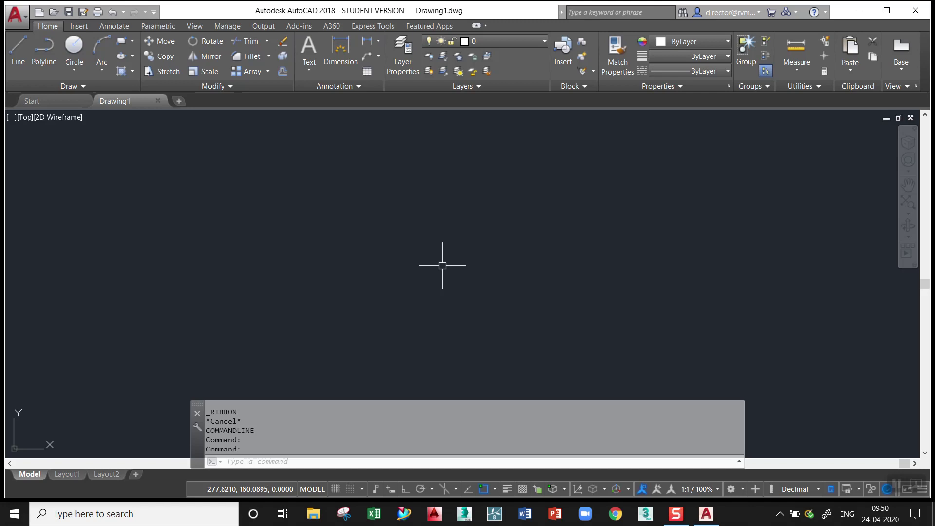
# Step: Draw a rectangle and a long diagonal line rising to its right
pyautogui.write('rec')
pyautogui.press('Return')
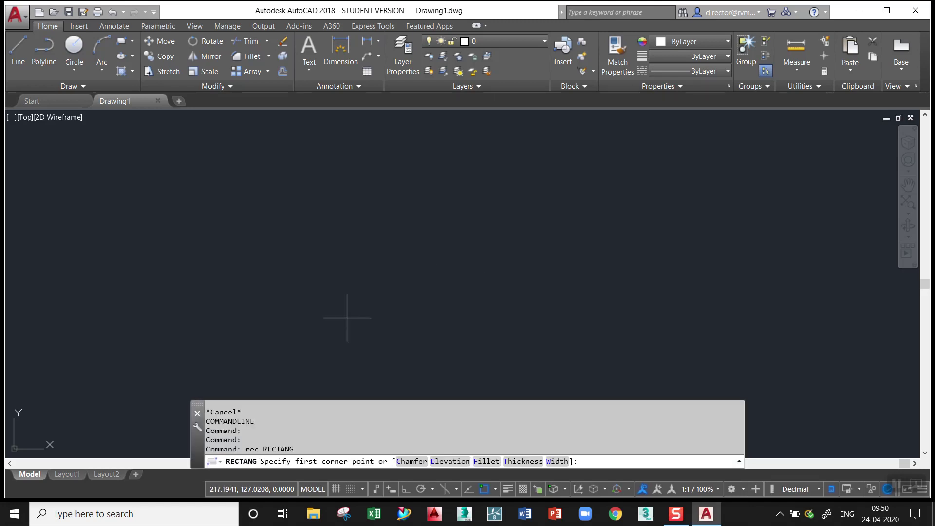
pyautogui.click(251, 339)
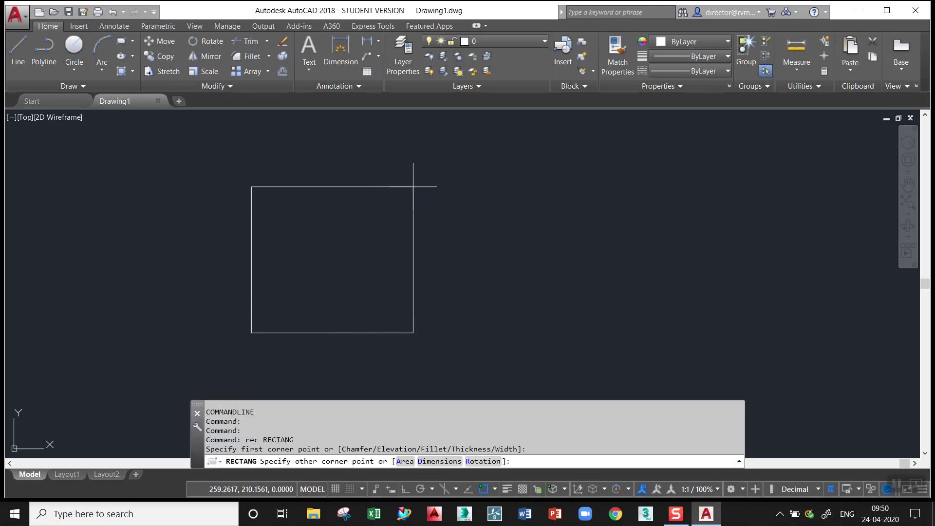
pyautogui.click(413, 194)
pyautogui.write('l')
pyautogui.press('Return')
pyautogui.click(444, 331)
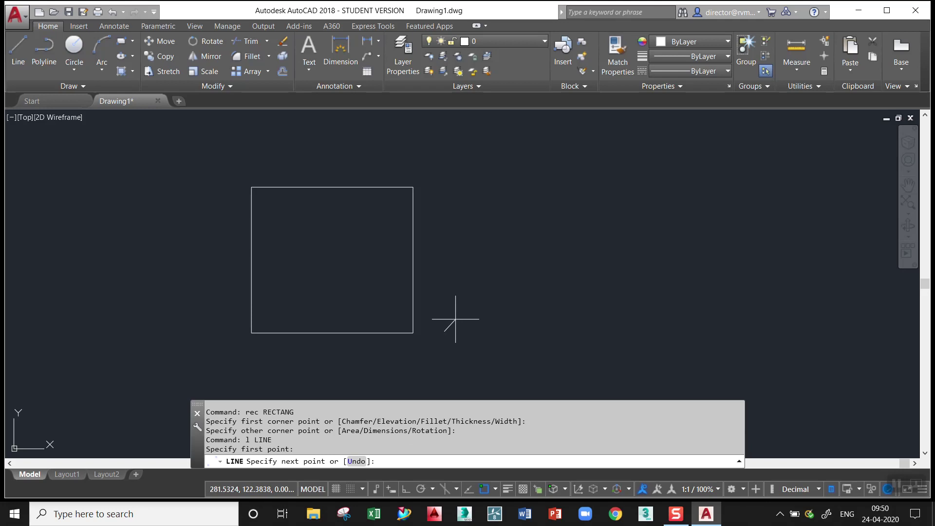
pyautogui.click(713, 173)
pyautogui.press('Return')
# Step: Add a circle below the line and a three-point arc beside it
pyautogui.write('c')
pyautogui.press('Return')
pyautogui.click(706, 303)
pyautogui.click(675, 270)
pyautogui.write('a')
pyautogui.press('Return')
pyautogui.click(735, 231)
pyautogui.click(801, 208)
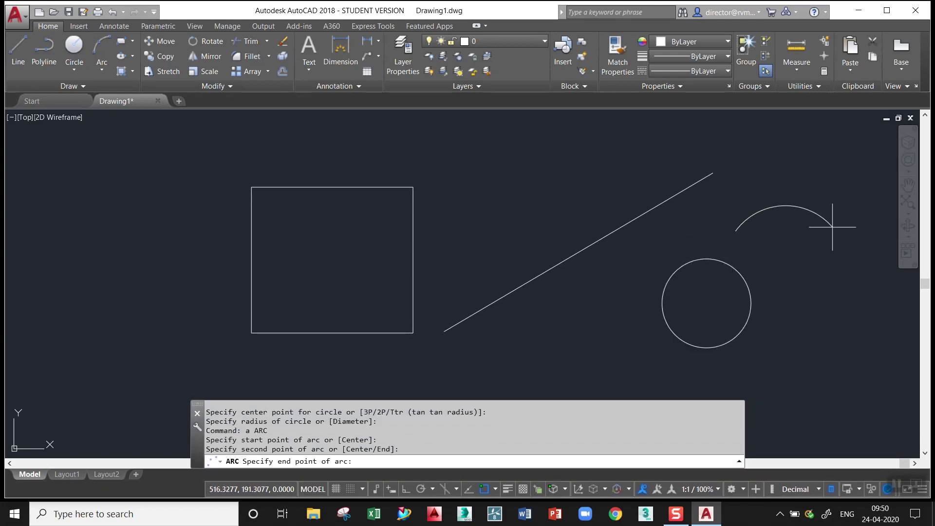
pyautogui.click(856, 262)
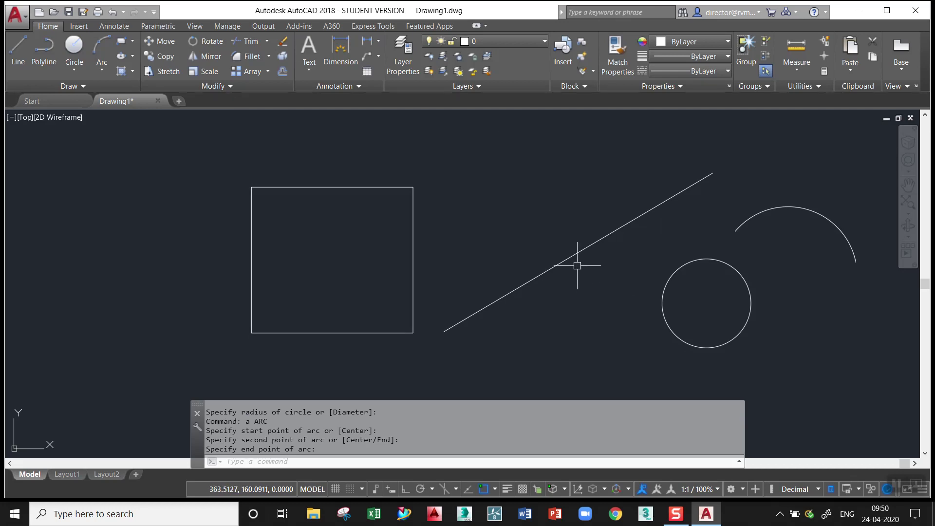
# Step: Offset the diagonal line three times up-left at a picked distance, then select the second-lowest copy
pyautogui.write('o')
pyautogui.press('Return')
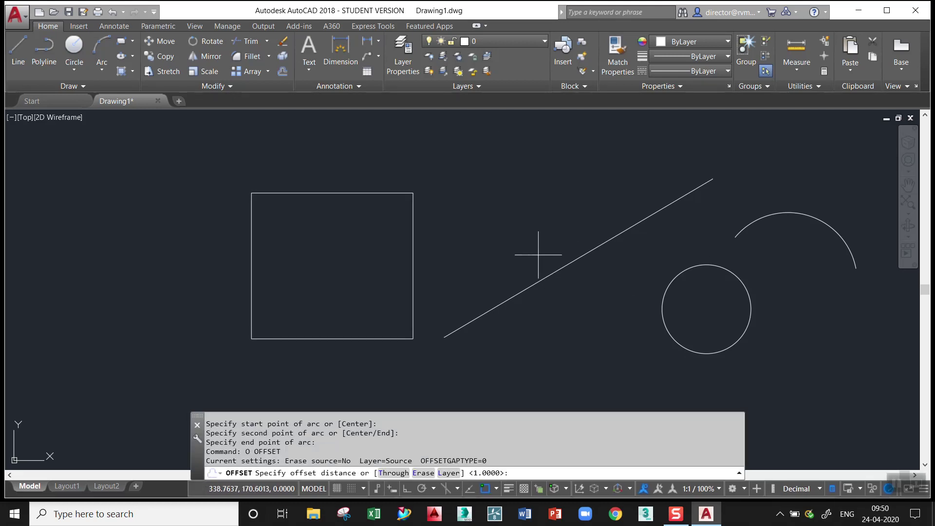
pyautogui.click(539, 255)
pyautogui.click(550, 240)
pyautogui.click(569, 269)
pyautogui.click(554, 251)
pyautogui.click(542, 231)
pyautogui.click(522, 203)
pyautogui.click(507, 170)
pyautogui.press('Return')
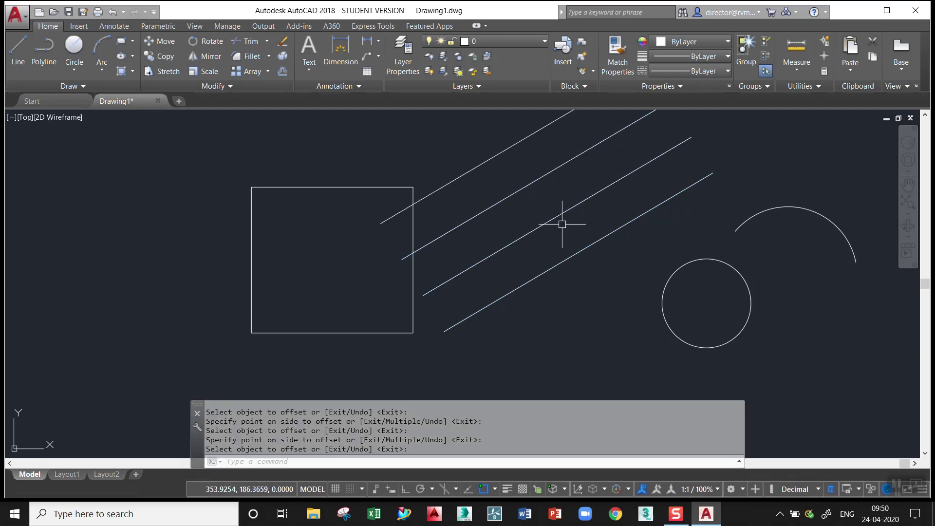
pyautogui.click(557, 215)
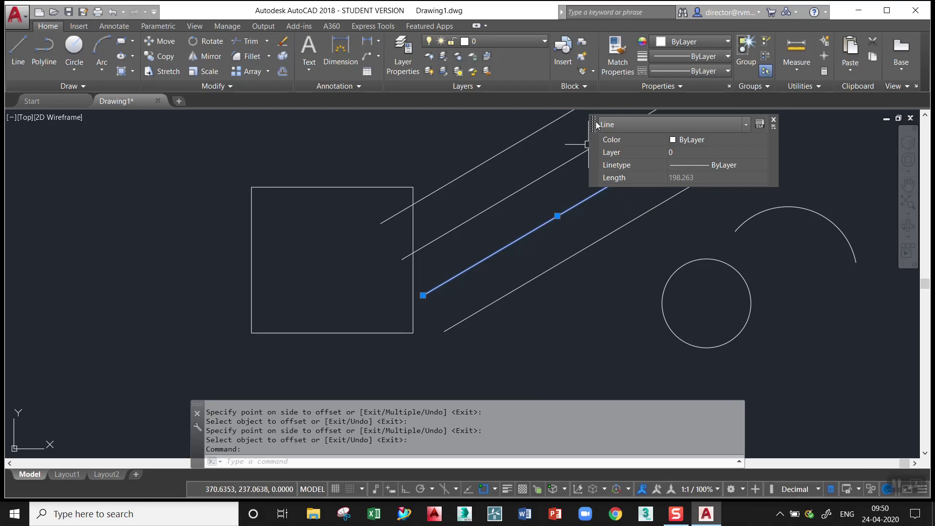
pyautogui.moveTo(597, 125); pyautogui.dragTo(143, 190)
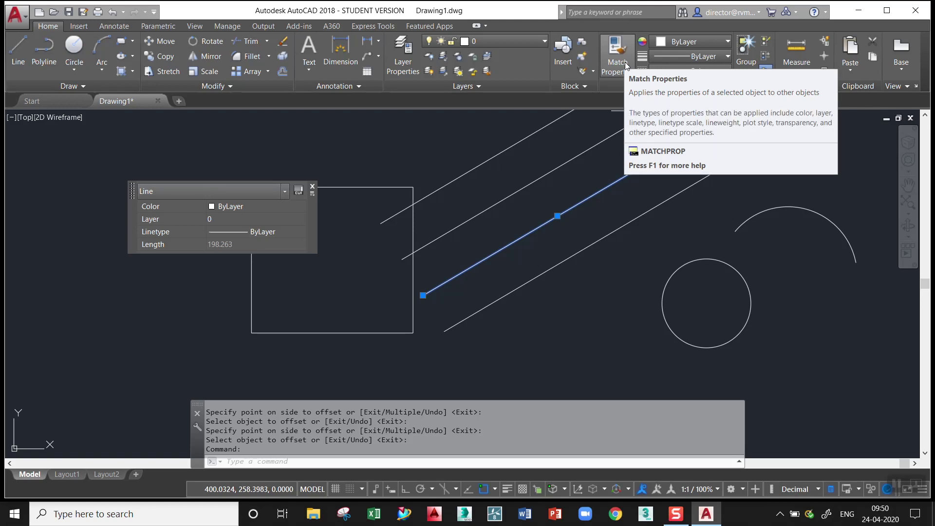
# Step: Colour the selected line red and give it a 0.50 mm lineweight
pyautogui.click(688, 42)
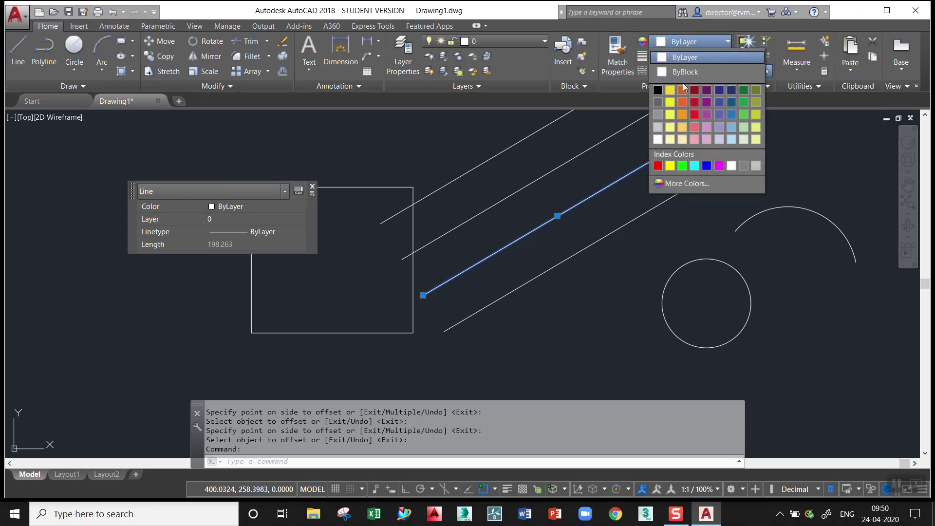
pyautogui.click(694, 115)
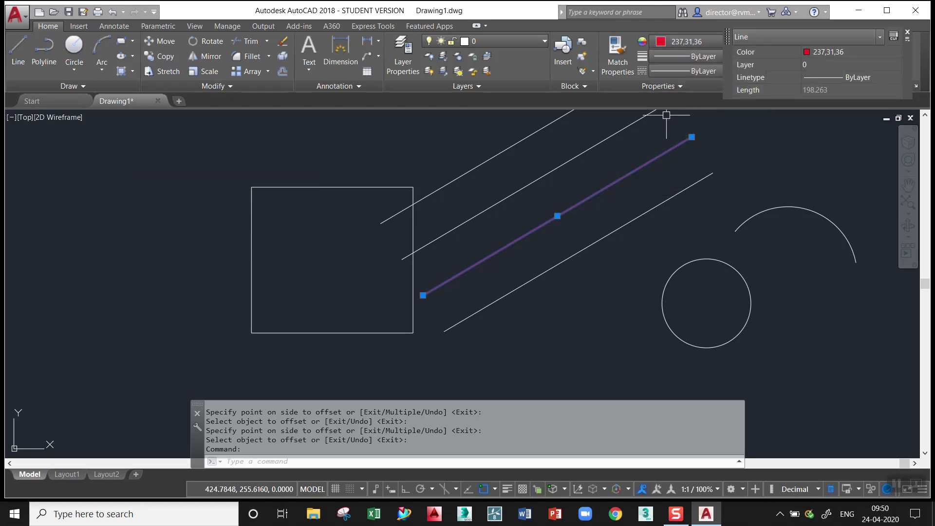
pyautogui.click(677, 58)
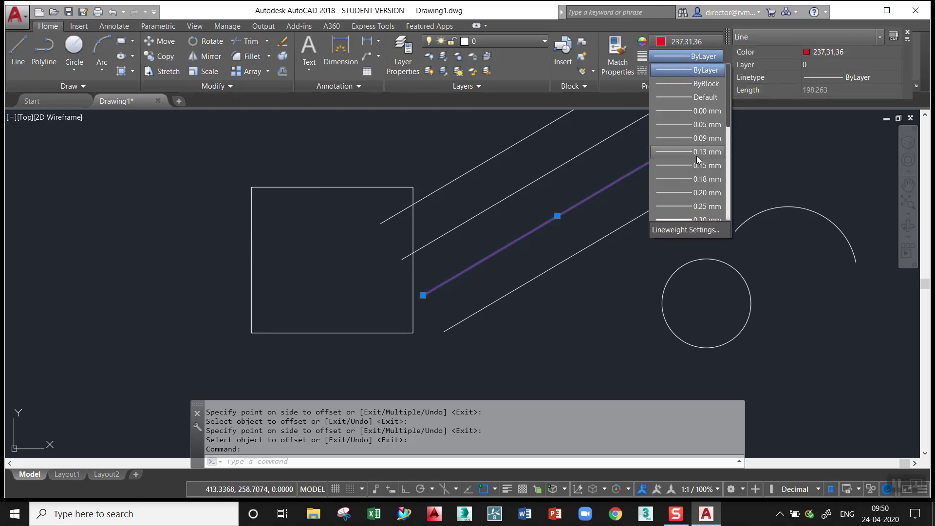
pyautogui.scroll(-1, 698, 166)
pyautogui.scroll(-1, 699, 180)
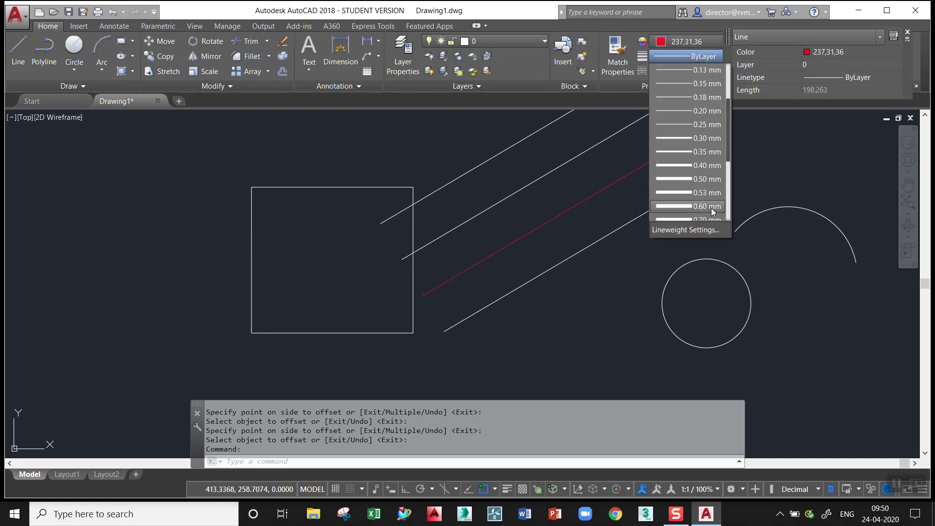
pyautogui.click(702, 178)
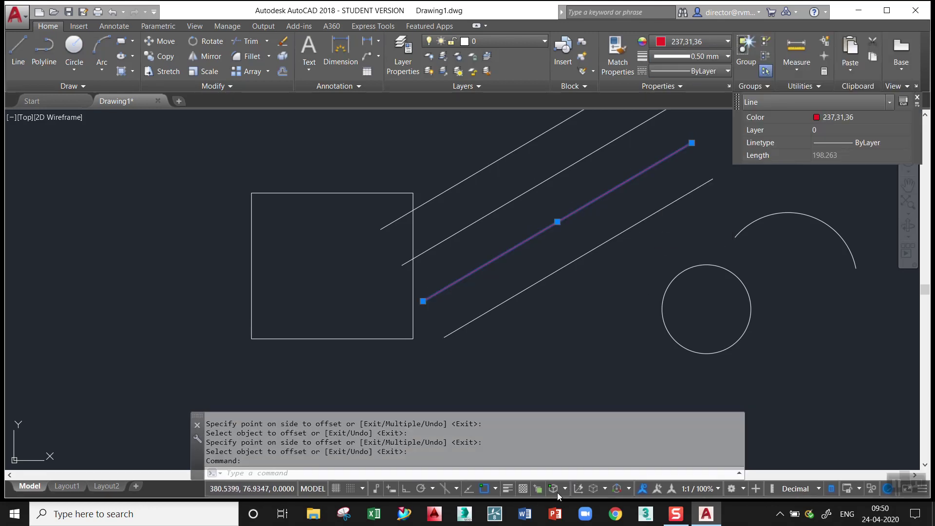
# Step: Toggle on-screen lineweight display on, off and on again, then deselect
pyautogui.click(508, 490)
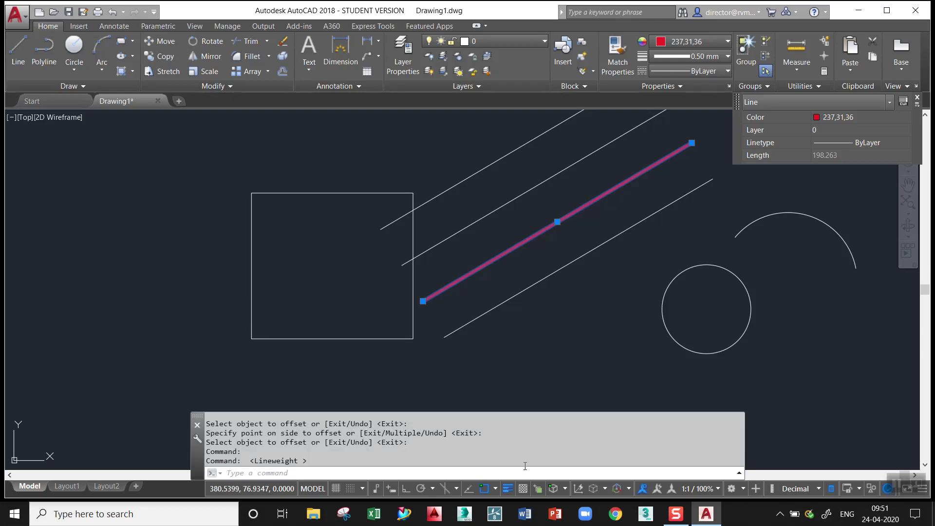
pyautogui.click(508, 490)
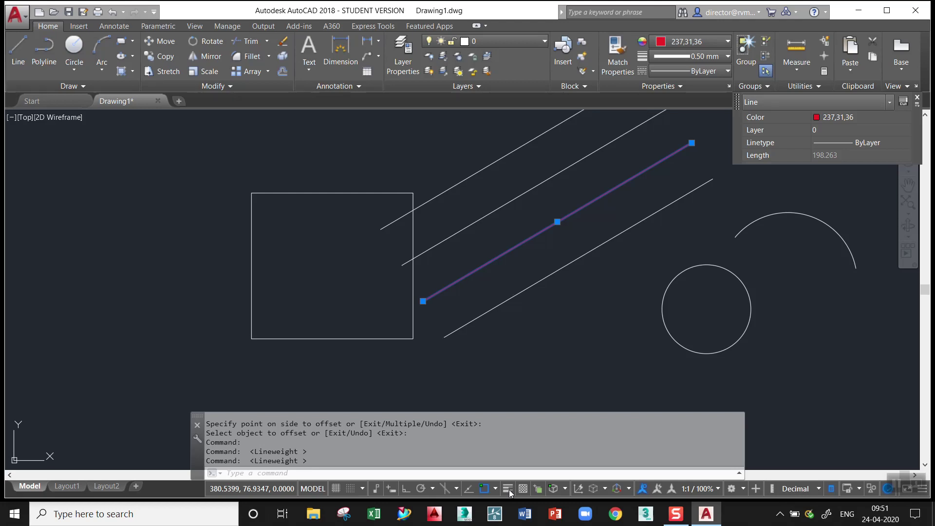
pyautogui.click(510, 490)
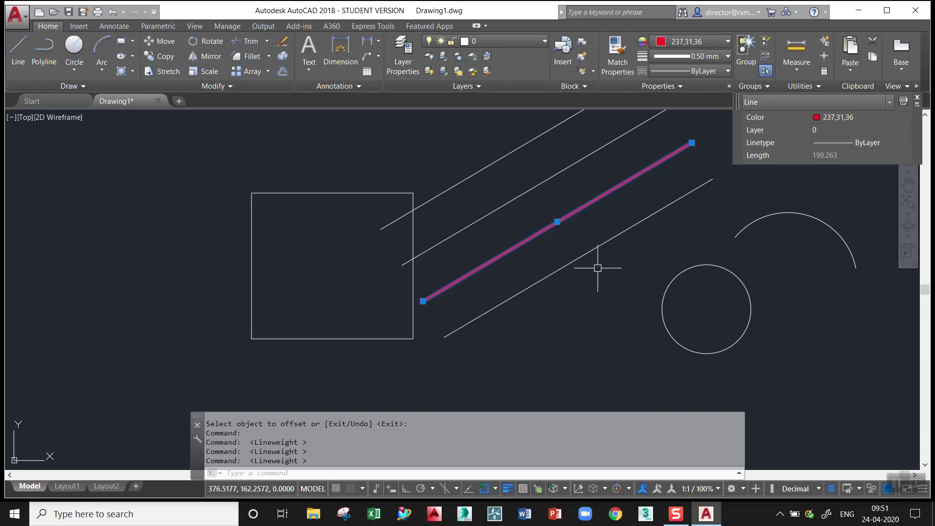
pyautogui.press('Escape')
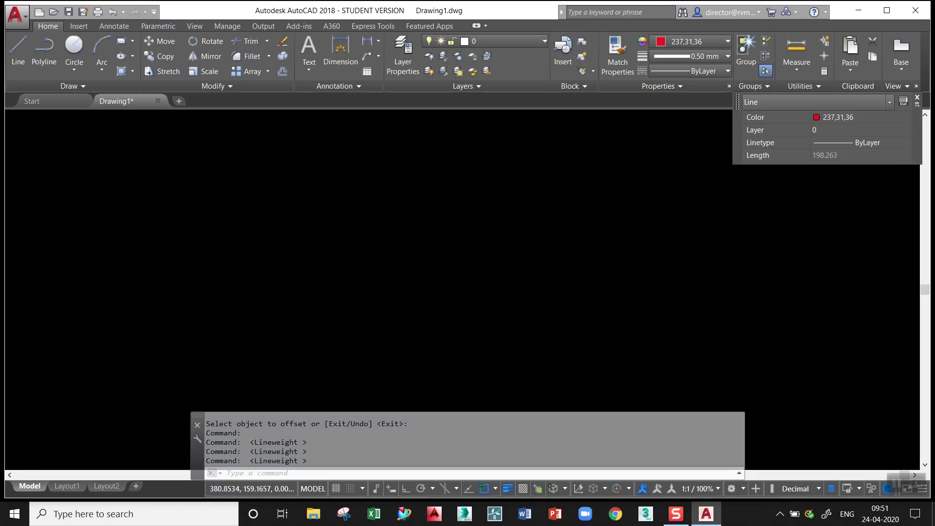
# Step: Give the lowest diagonal line a 1.58 mm lineweight
pyautogui.click(591, 246)
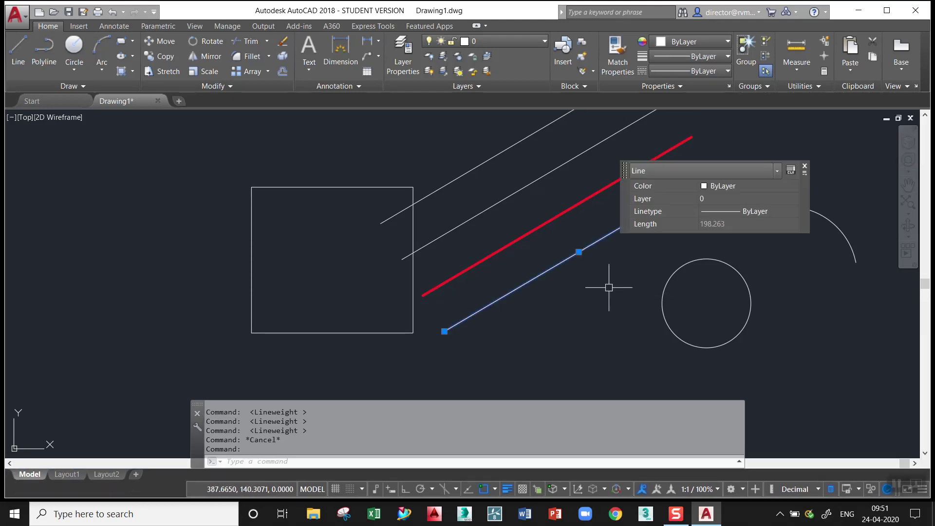
pyautogui.click(707, 57)
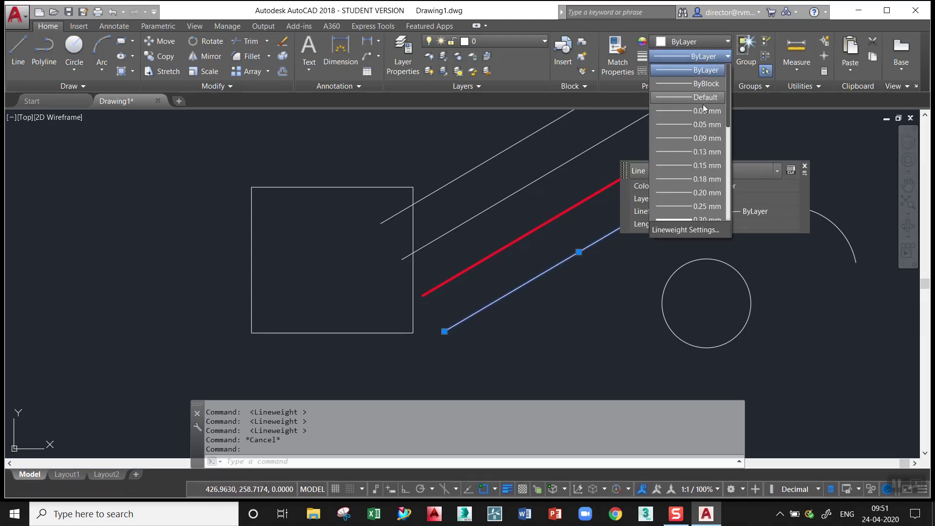
pyautogui.scroll(-5, 703, 195)
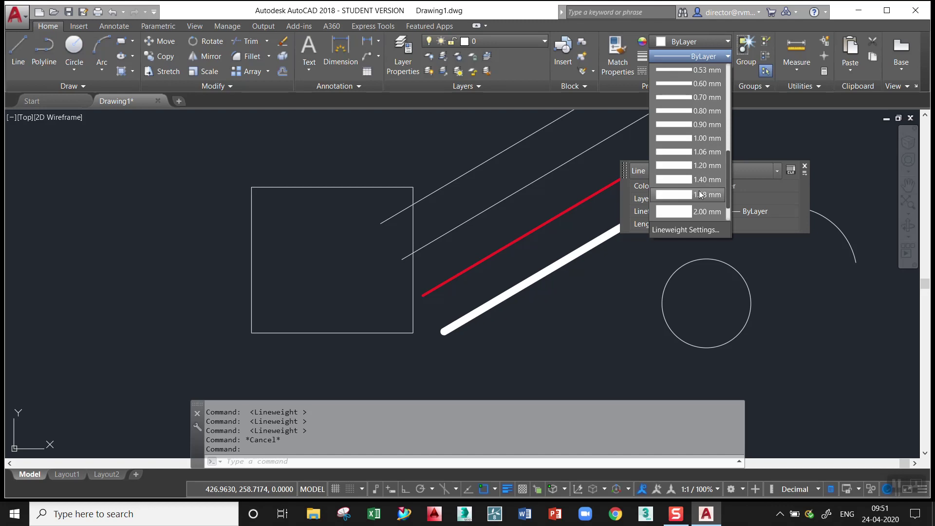
pyautogui.click(706, 179)
pyautogui.press('Escape')
pyautogui.press('Escape')
# Step: Check the upper thin line's lineweight choices without changing them, then recentre the view
pyautogui.click(512, 195)
pyautogui.click(681, 56)
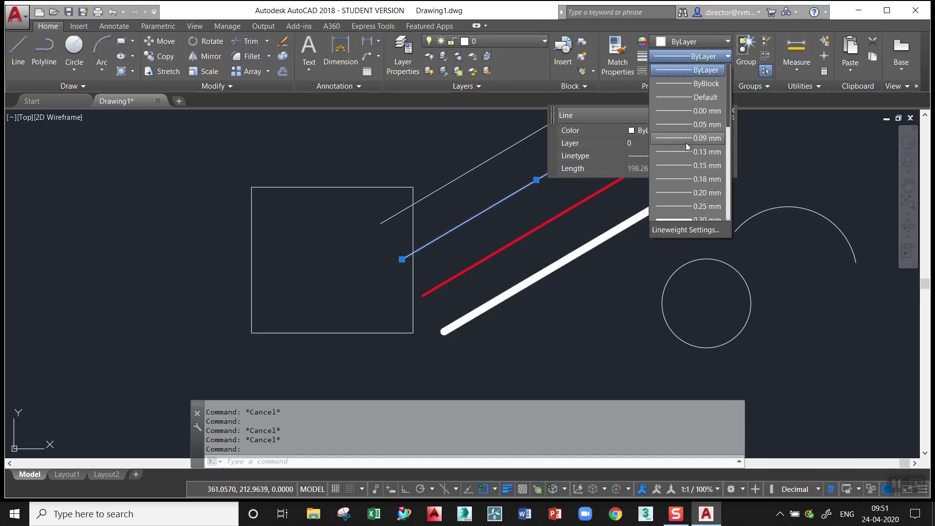
pyautogui.press('Escape')
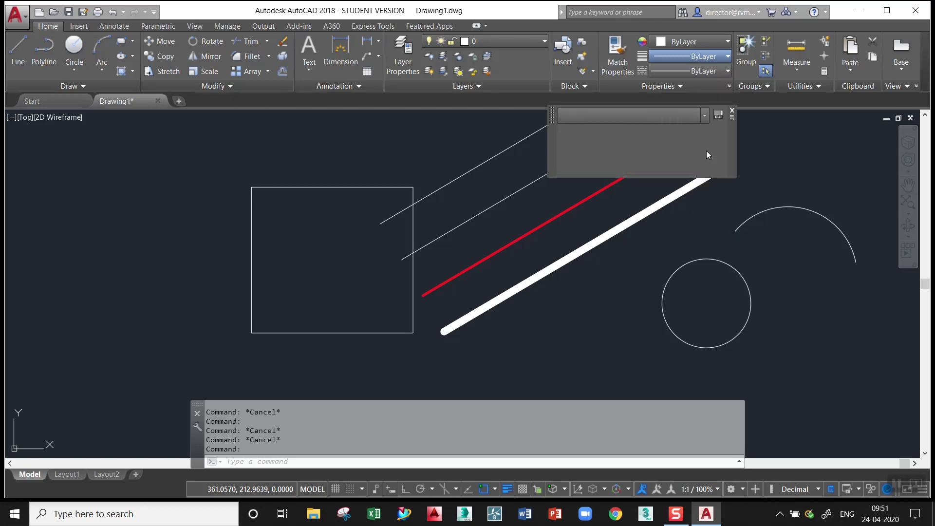
pyautogui.scroll(2, 504, 269)
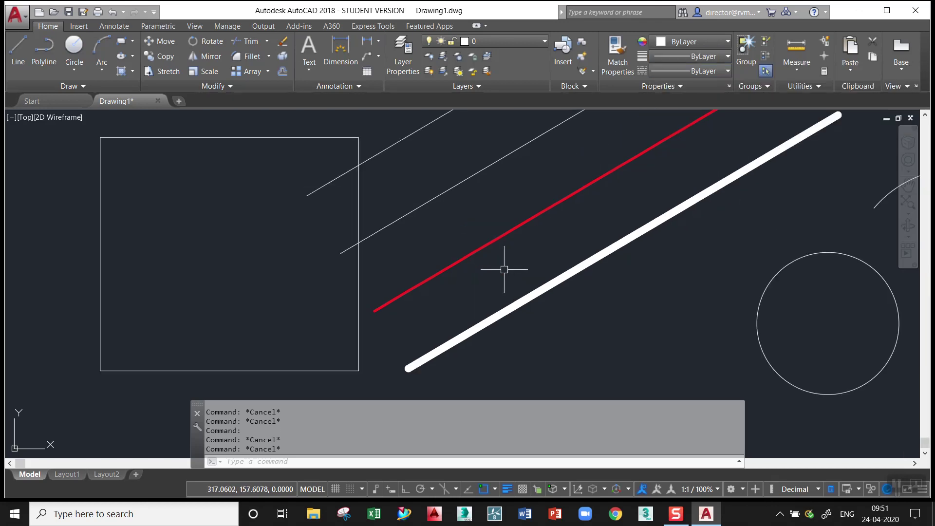
pyautogui.scroll(-2, 616, 218)
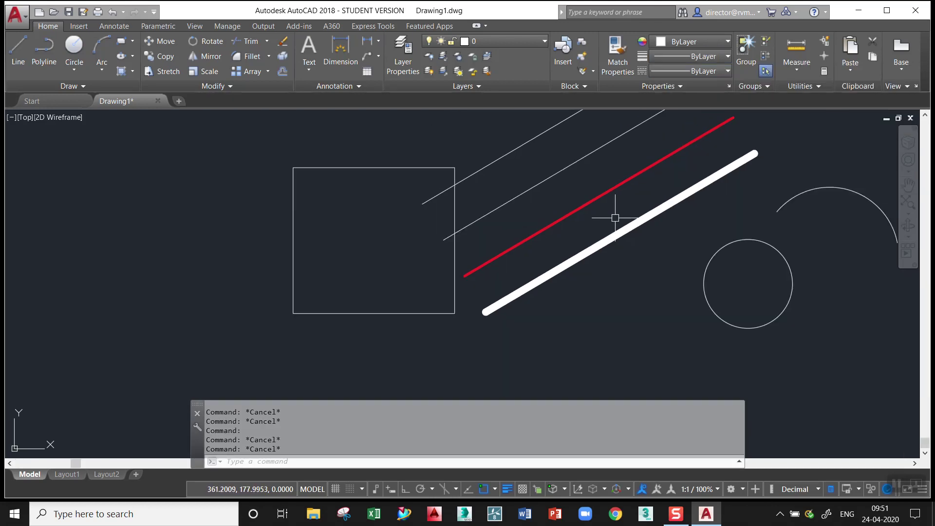
pyautogui.moveTo(615, 218); pyautogui.dragTo(513, 280, button='middle')
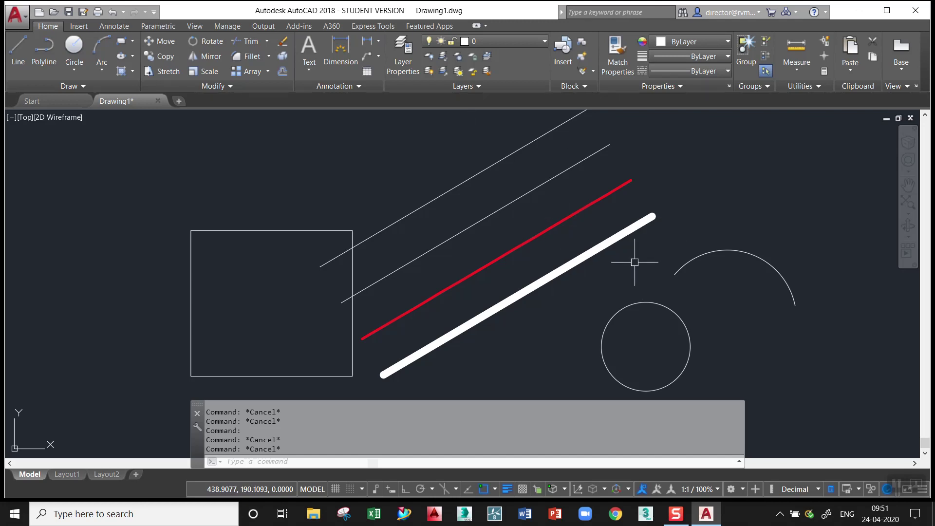
pyautogui.click(631, 262)
pyautogui.click(469, 161)
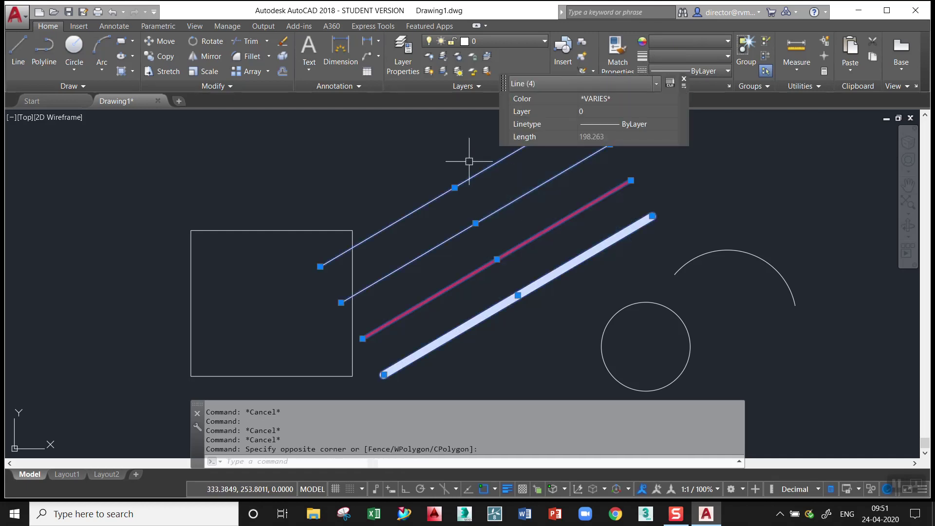
pyautogui.click(680, 59)
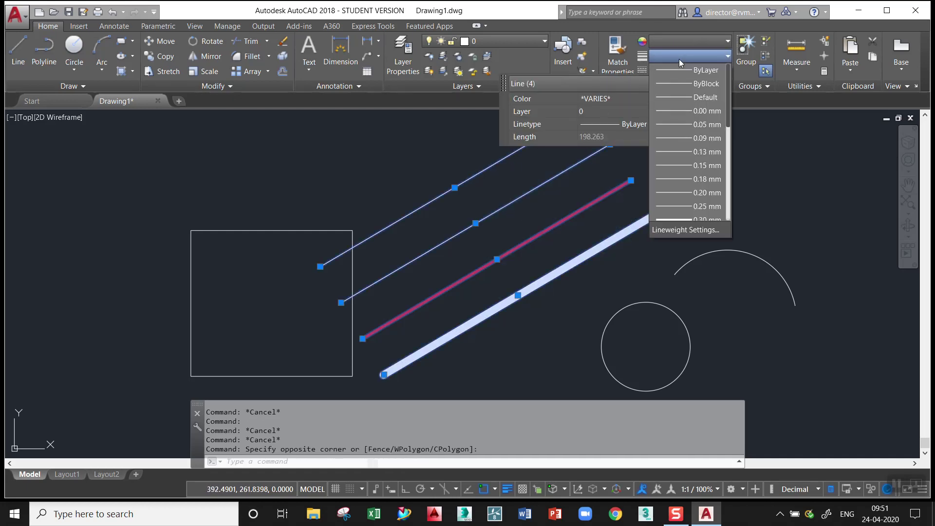
pyautogui.click(706, 72)
pyautogui.press('Escape')
pyautogui.press('Escape')
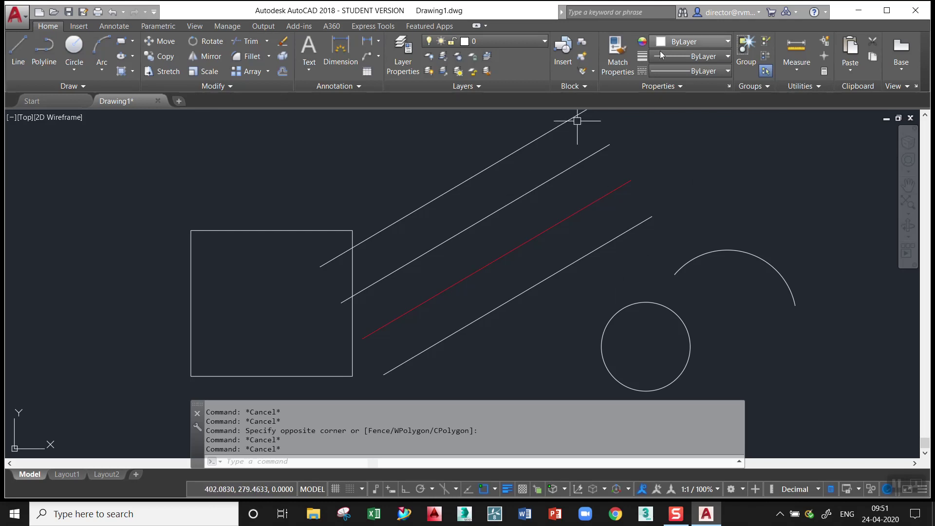
pyautogui.click(528, 143)
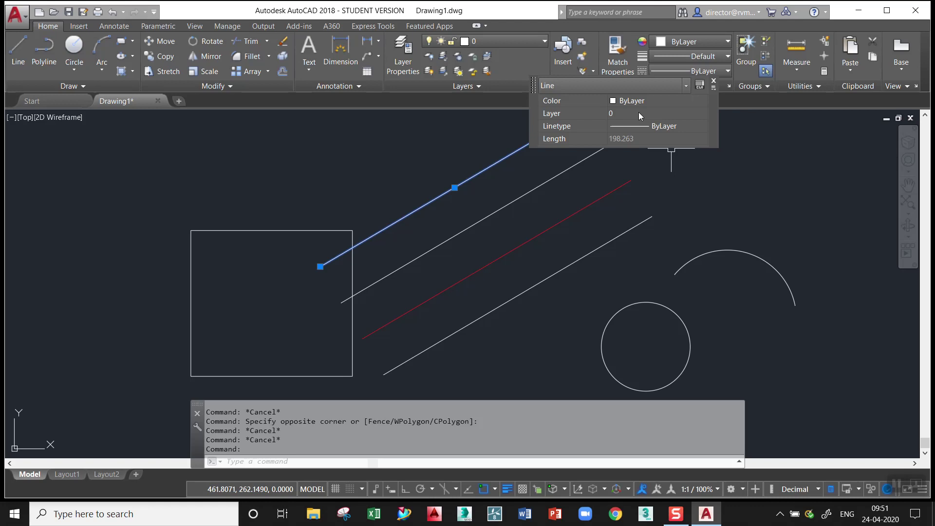
# Step: Colour the top diagonal line yellow and the second line green
pyautogui.click(712, 42)
pyautogui.click(712, 41)
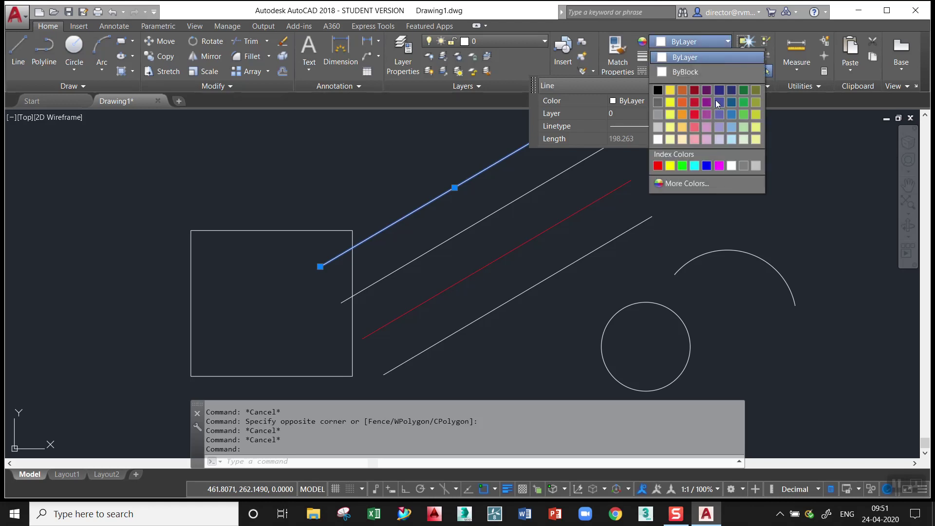
pyautogui.click(671, 113)
pyautogui.press('Escape')
pyautogui.click(528, 194)
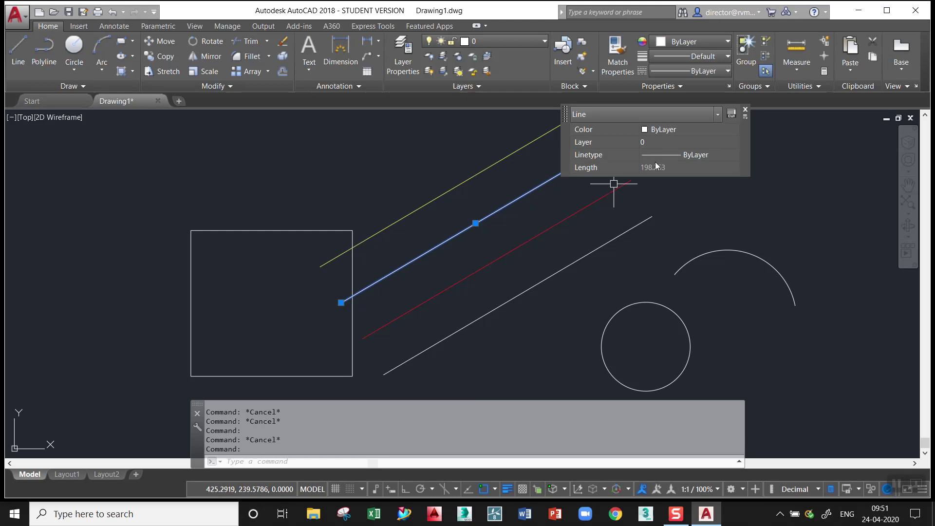
pyautogui.click(688, 43)
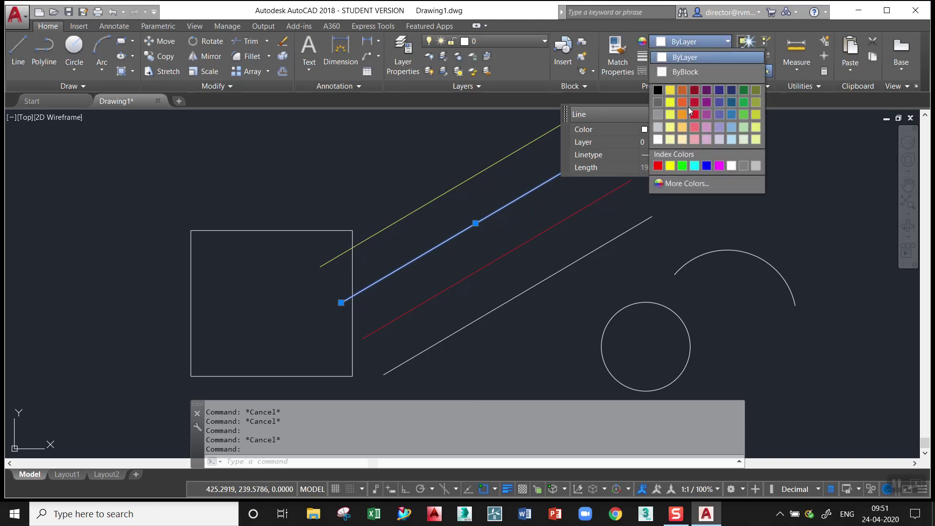
pyautogui.click(682, 166)
pyautogui.press('Escape')
# Step: Colour the red line magenta and the bottom line cyan
pyautogui.click(555, 226)
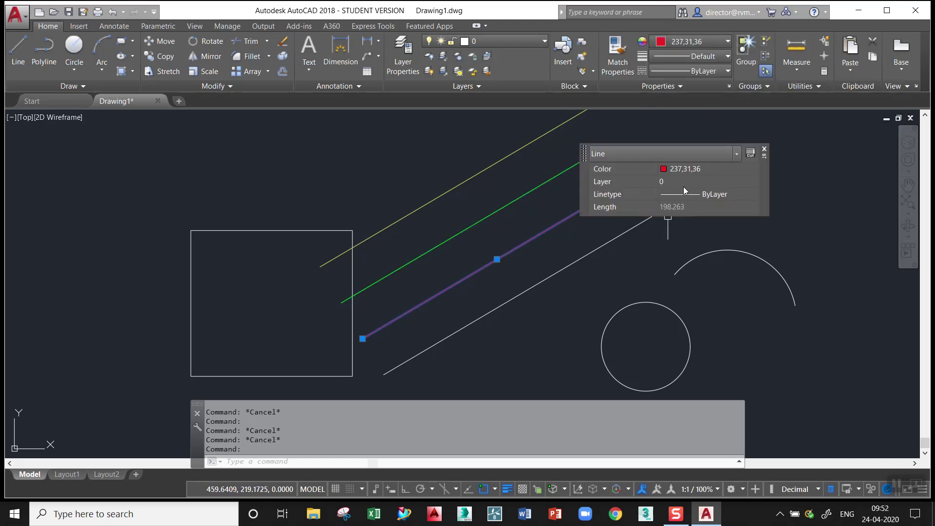
pyautogui.click(698, 170)
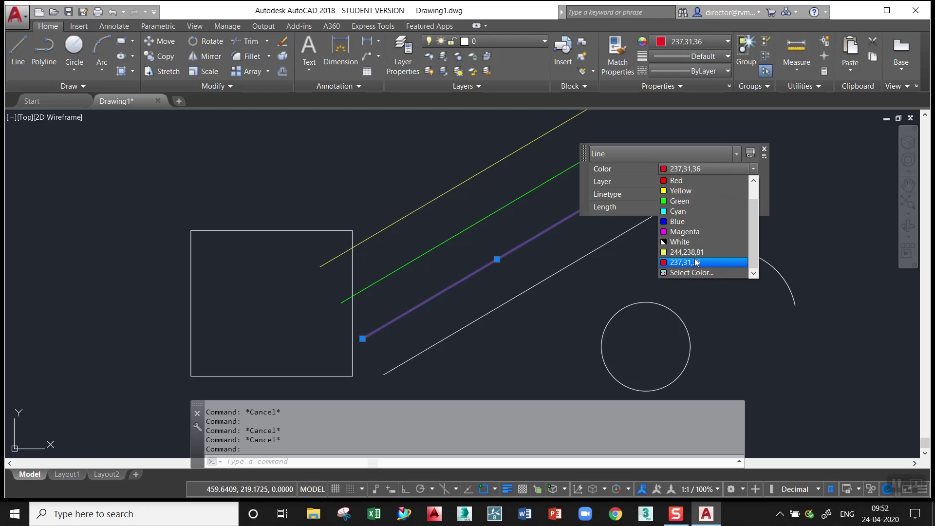
pyautogui.click(694, 232)
pyautogui.press('Escape')
pyautogui.click(588, 267)
pyautogui.press('Escape')
pyautogui.click(549, 271)
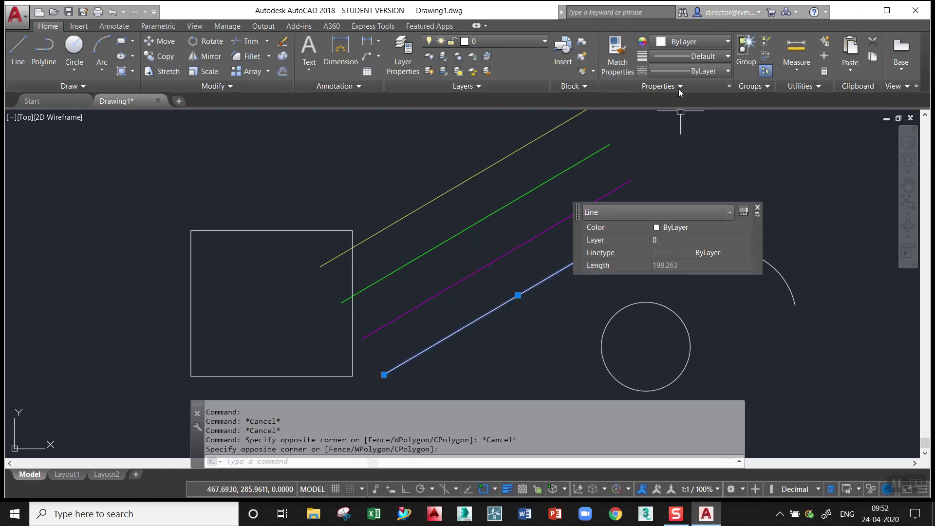
pyautogui.click(680, 43)
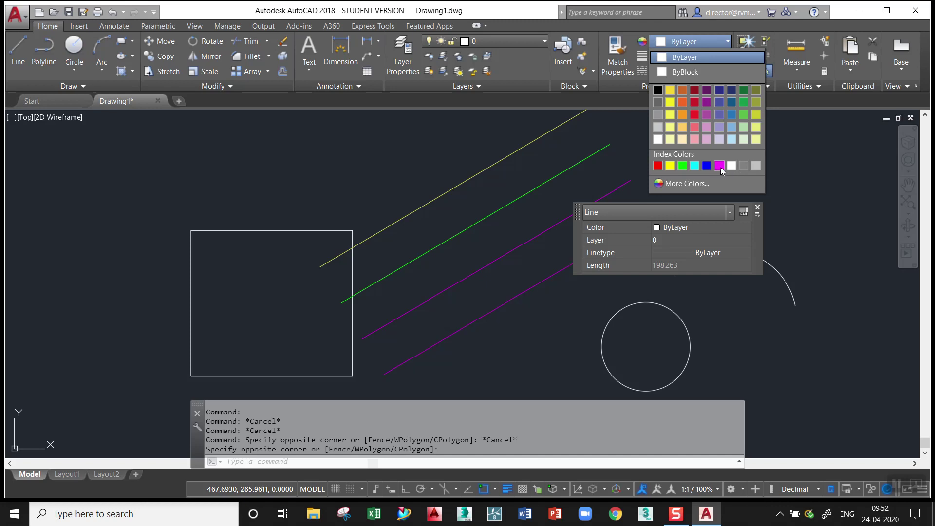
pyautogui.click(694, 166)
pyautogui.press('Escape')
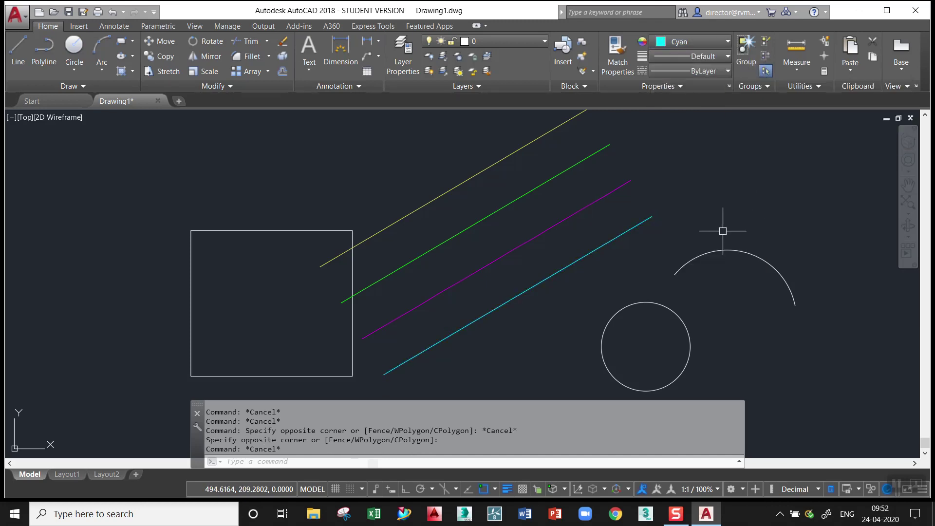
pyautogui.press('Escape')
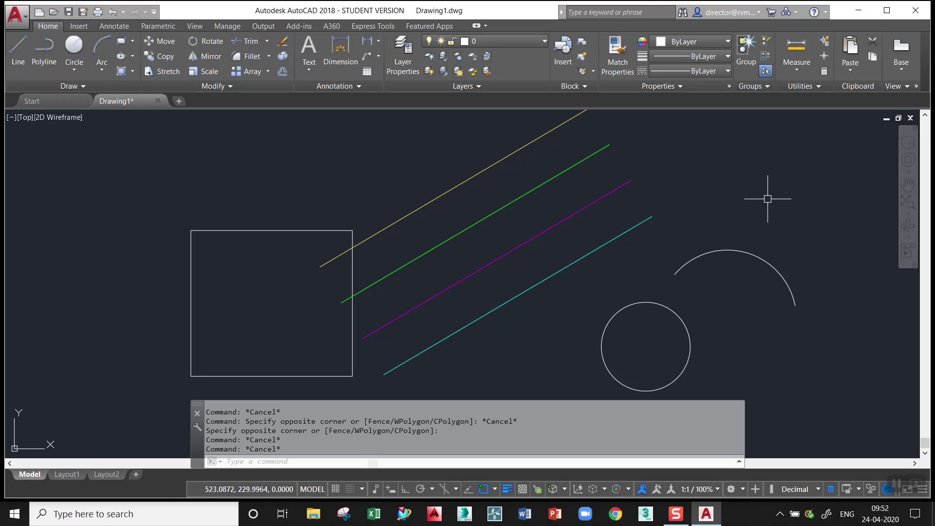
# Step: Colour the circle cyan through Quick Properties
pyautogui.click(664, 306)
pyautogui.click(805, 243)
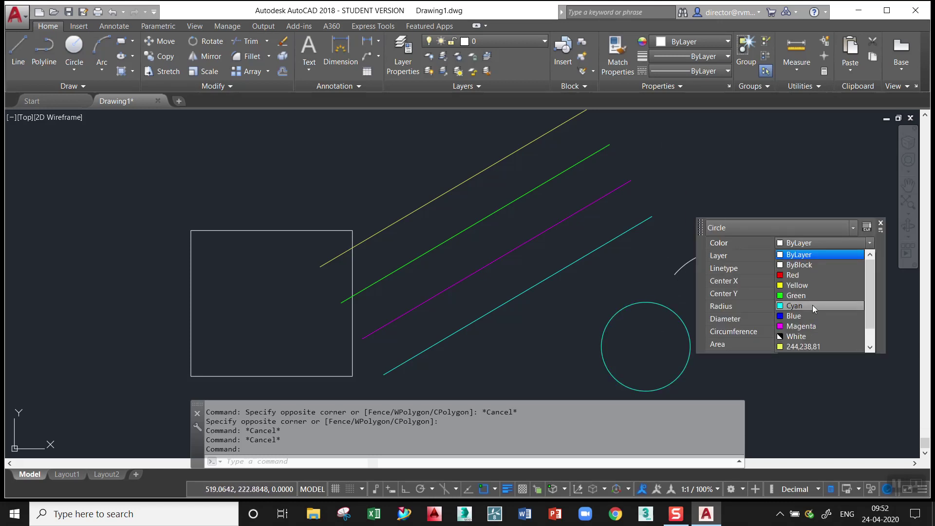
pyautogui.click(805, 305)
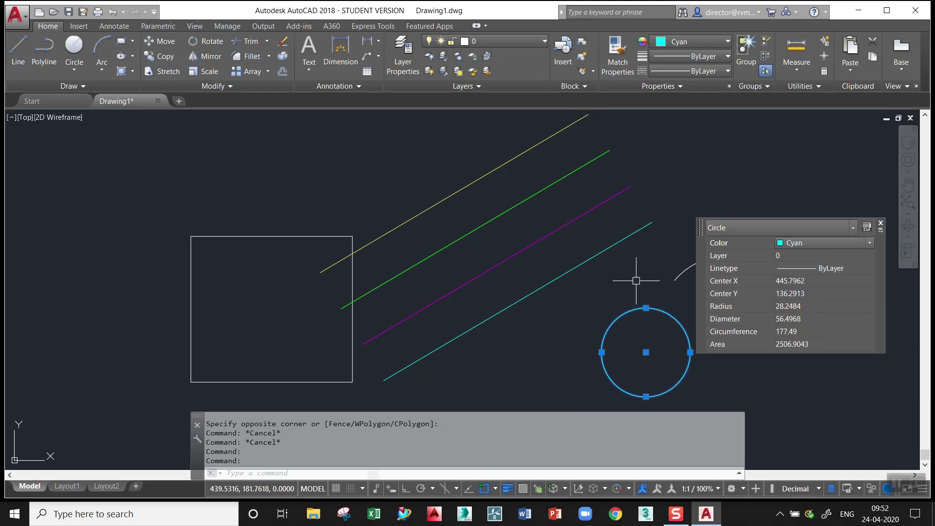
pyautogui.press('Escape')
# Step: Colour the square yellow, then select the magenta line for linetype changes
pyautogui.click(309, 230)
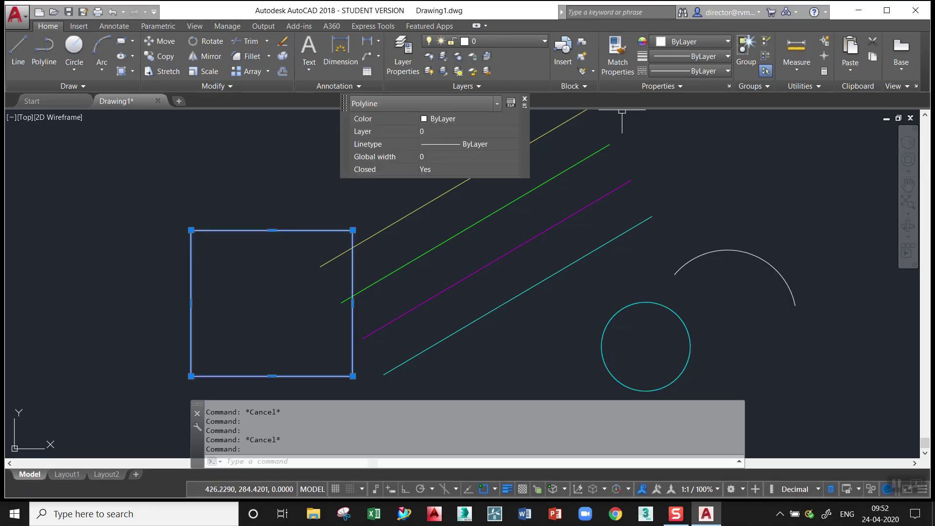
pyautogui.click(680, 42)
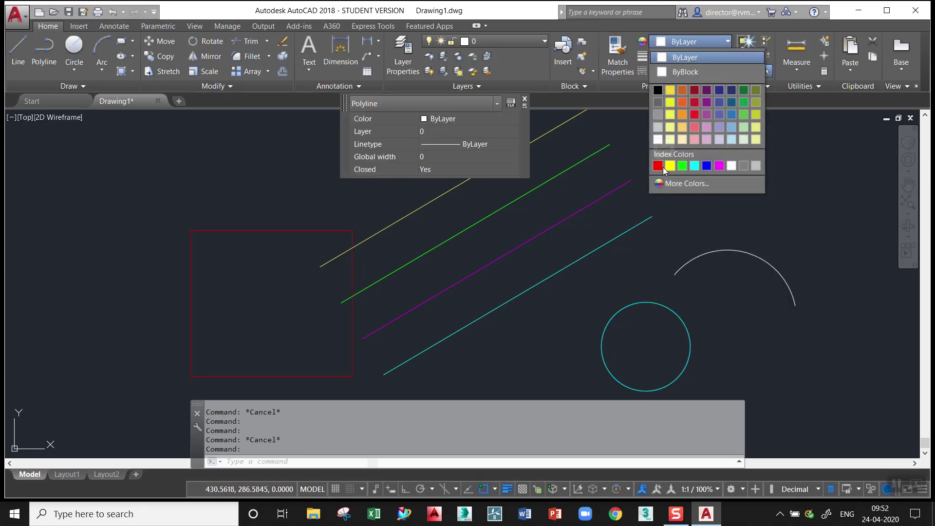
pyautogui.click(670, 166)
pyautogui.press('Escape')
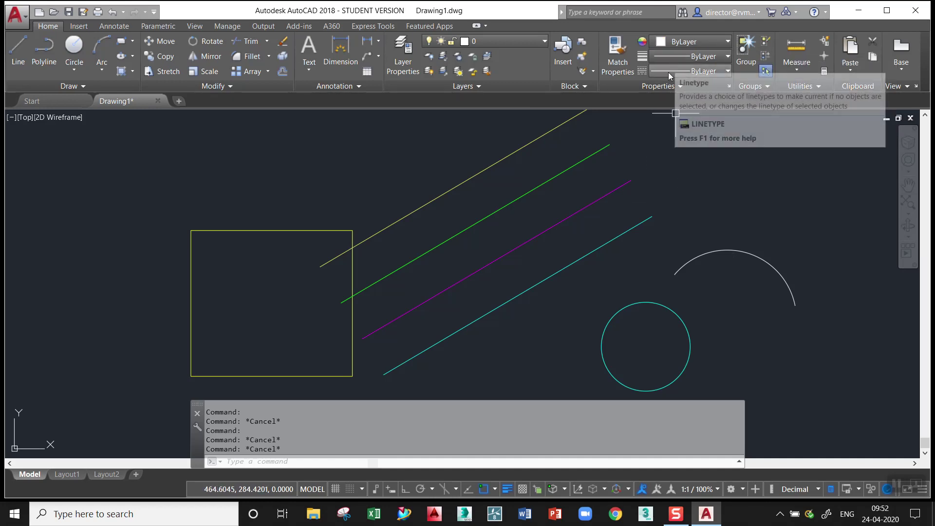
pyautogui.click(503, 254)
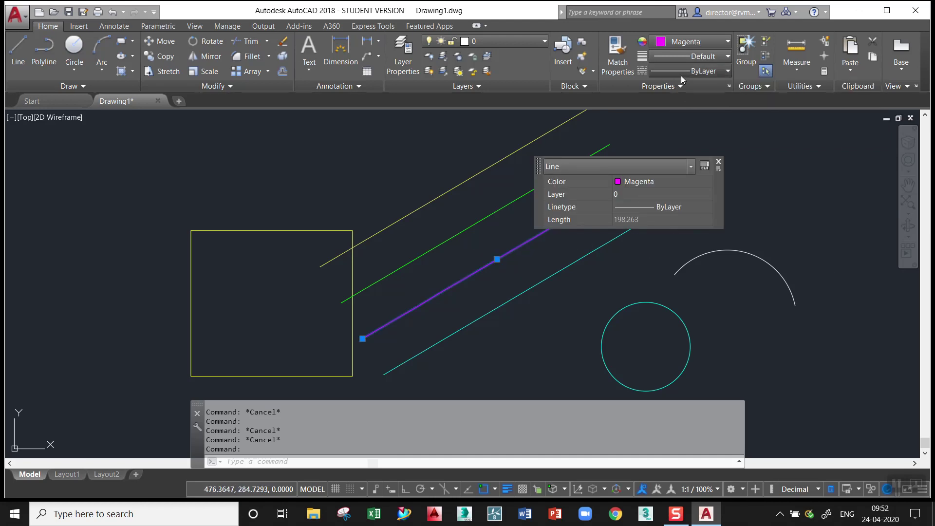
pyautogui.click(721, 71)
# Step: Load the HIDDEN and CENTER linetypes from acadiso.lin
pyautogui.click(668, 134)
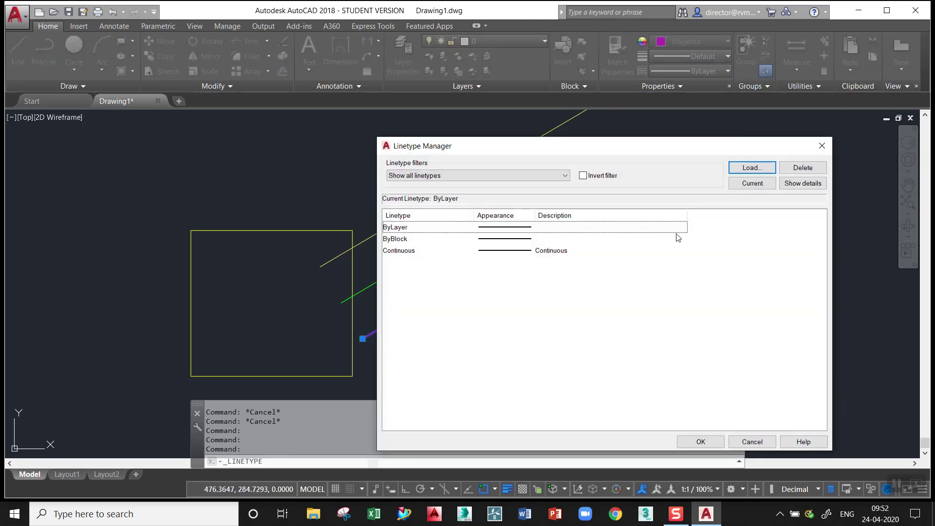
pyautogui.click(746, 168)
pyautogui.moveTo(746, 270); pyautogui.dragTo(746, 387)
pyautogui.moveTo(753, 345); pyautogui.dragTo(752, 342)
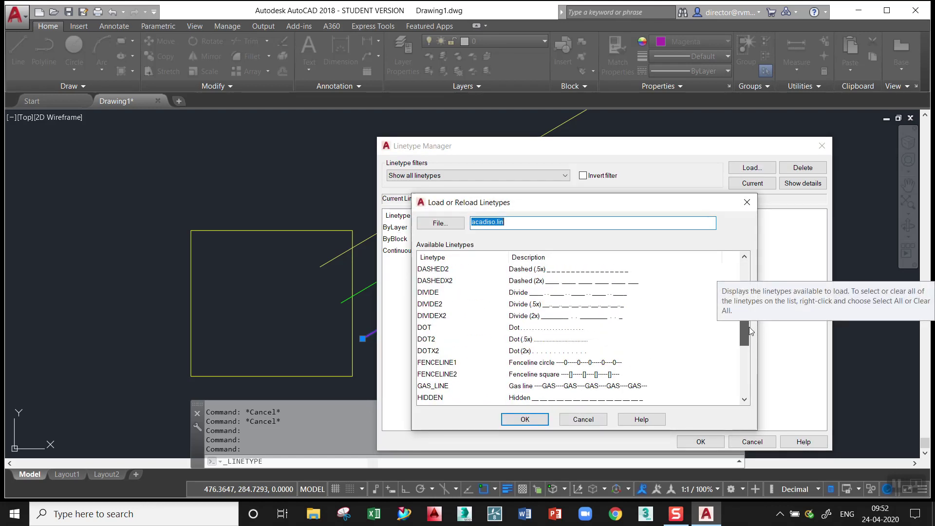
pyautogui.click(431, 316)
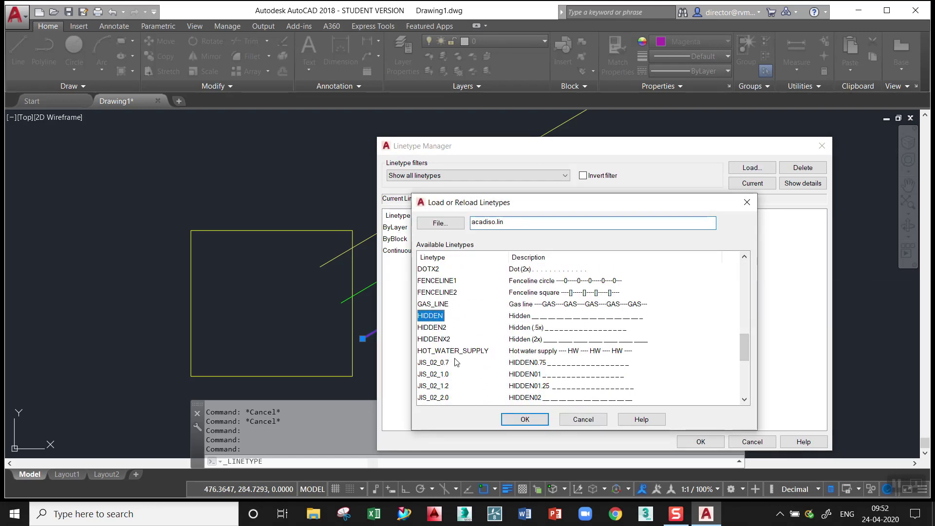
pyautogui.click(524, 419)
pyautogui.click(753, 168)
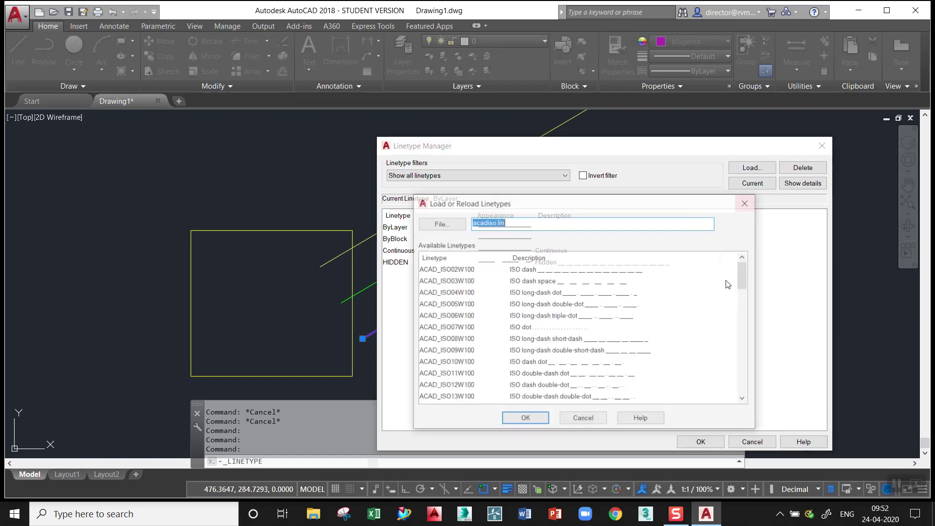
pyautogui.scroll(-2, 577, 334)
pyautogui.scroll(-2, 576, 334)
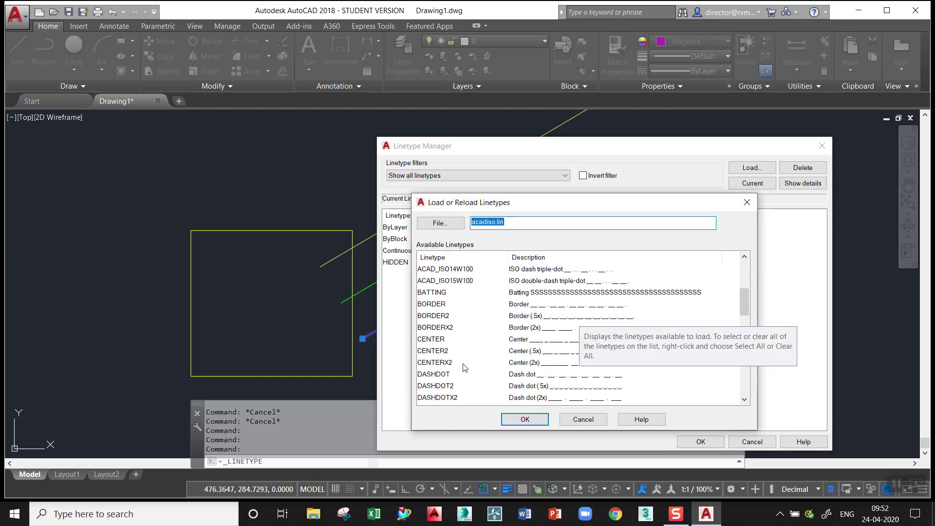
pyautogui.click(437, 344)
pyautogui.click(527, 420)
# Step: Load the GAS_LINE linetype
pyautogui.click(751, 170)
pyautogui.scroll(-7, 472, 315)
pyautogui.scroll(-2, 471, 315)
pyautogui.scroll(-2, 472, 315)
pyautogui.click(426, 292)
pyautogui.click(525, 419)
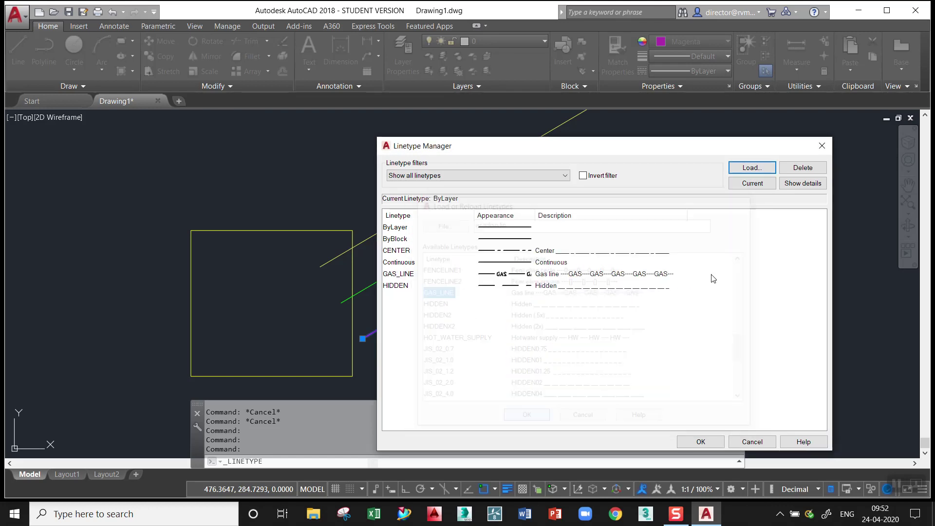
# Step: Load HOT_WATER_SUPPLY, confirm the linetype manager, and select the magenta line
pyautogui.click(750, 167)
pyautogui.scroll(-2, 631, 304)
pyautogui.scroll(-5, 632, 304)
pyautogui.scroll(-5, 631, 304)
pyautogui.scroll(-2, 631, 303)
pyautogui.scroll(2, 632, 304)
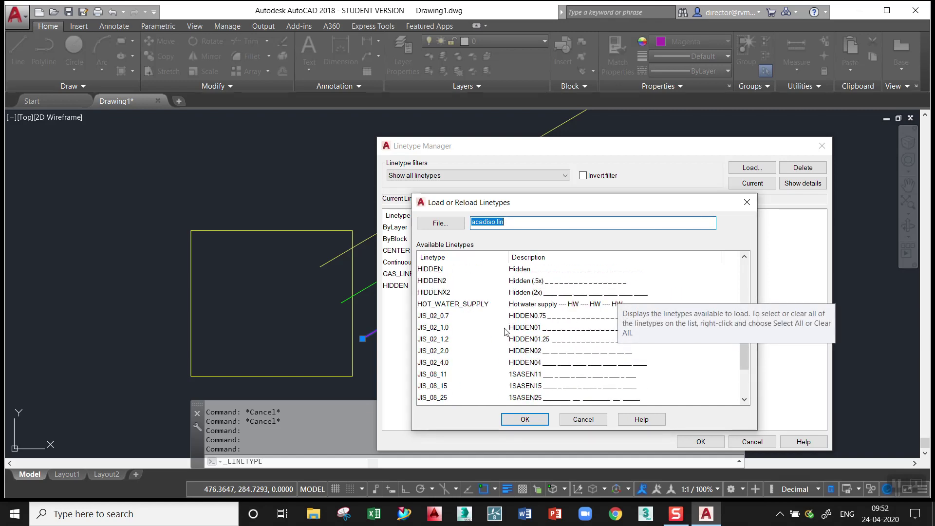
pyautogui.click(453, 304)
pyautogui.click(525, 420)
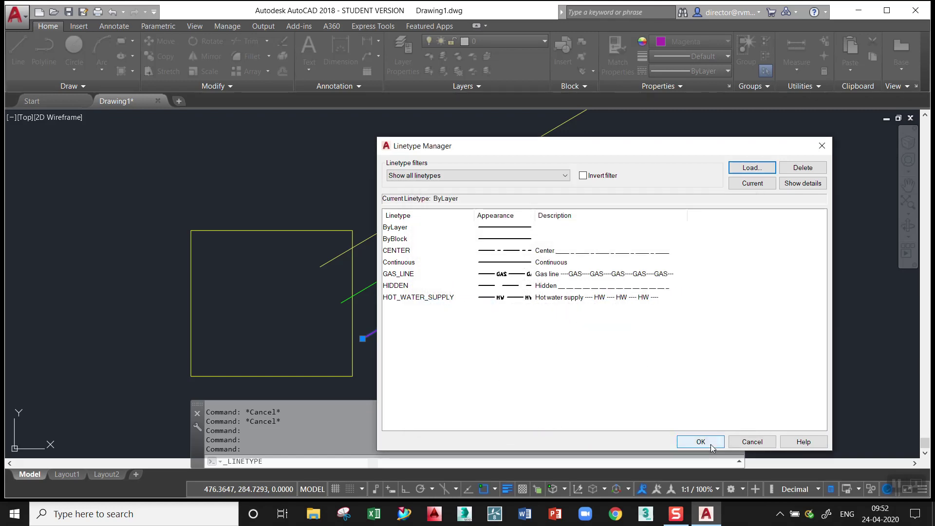
pyautogui.click(710, 443)
pyautogui.click(508, 253)
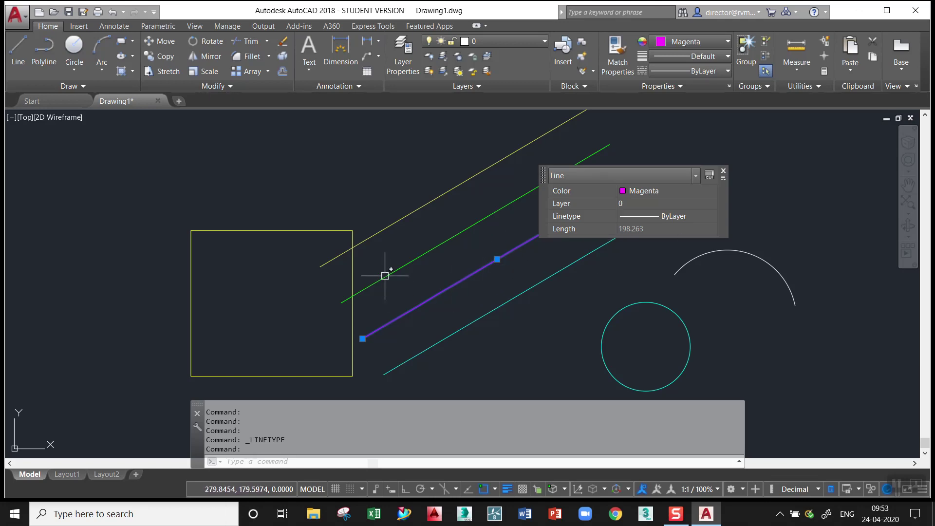
# Step: Give the magenta and yellow lines the GAS_LINE linetype
pyautogui.click(407, 209)
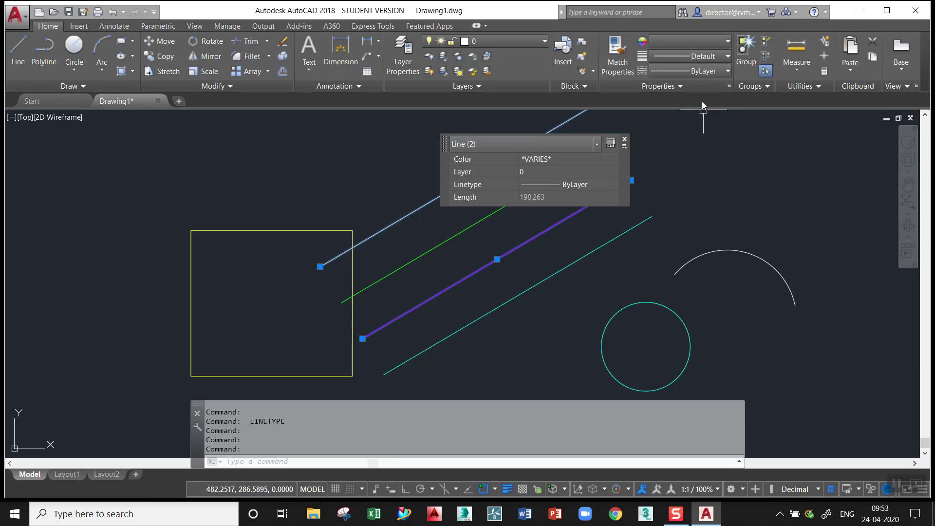
pyautogui.click(704, 72)
pyautogui.click(708, 143)
pyautogui.press('Escape')
pyautogui.press('Escape')
# Step: Give the cyan and green lines the HOT_WATER_SUPPLY linetype
pyautogui.click(502, 315)
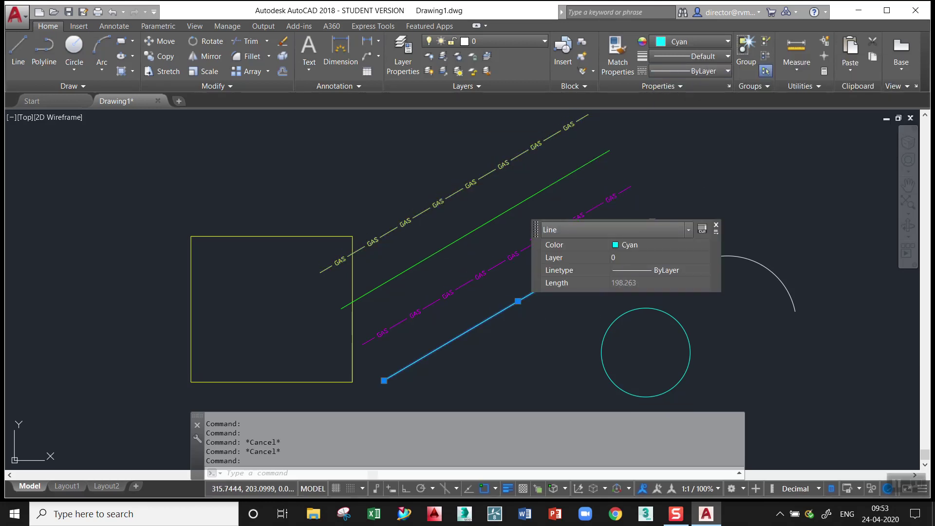
pyautogui.click(465, 230)
pyautogui.click(689, 70)
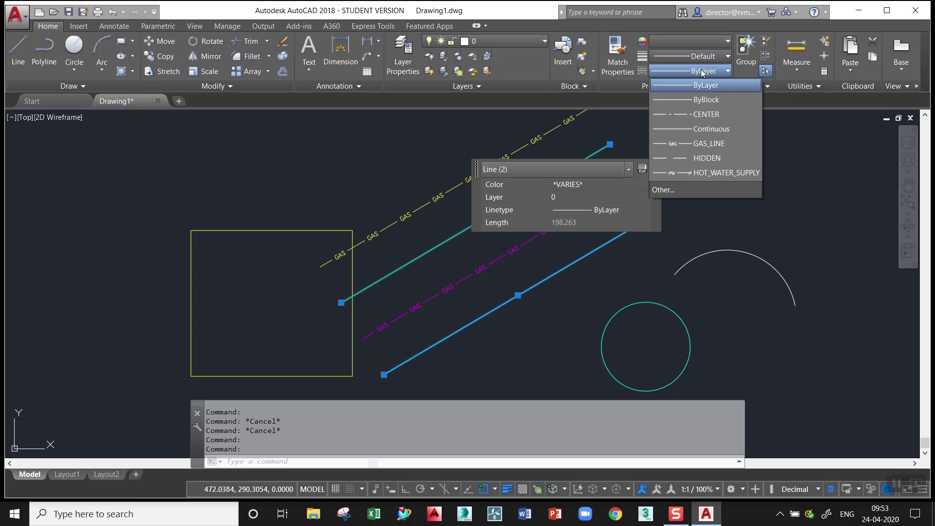
pyautogui.click(705, 173)
pyautogui.press('Escape')
# Step: Set the square and circle to the dashed CENTER linetype
pyautogui.click(292, 229)
pyautogui.click(270, 242)
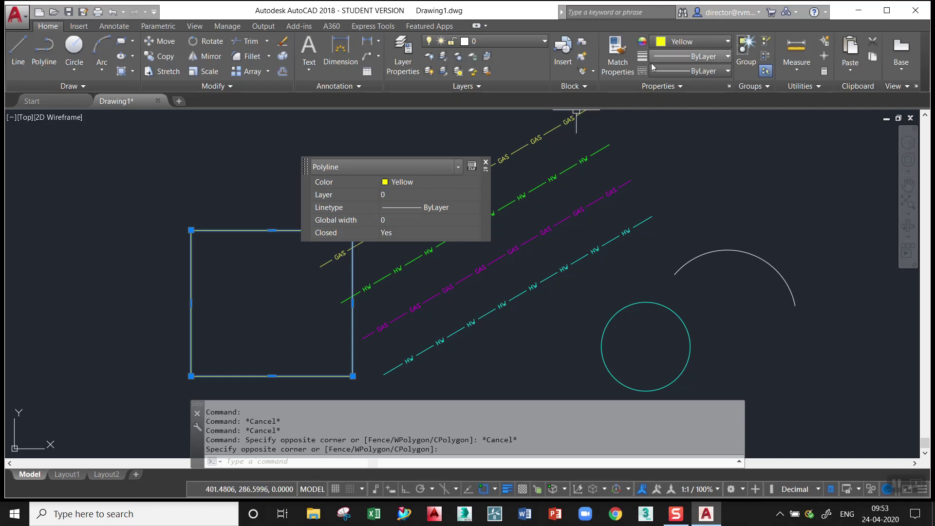
pyautogui.click(689, 71)
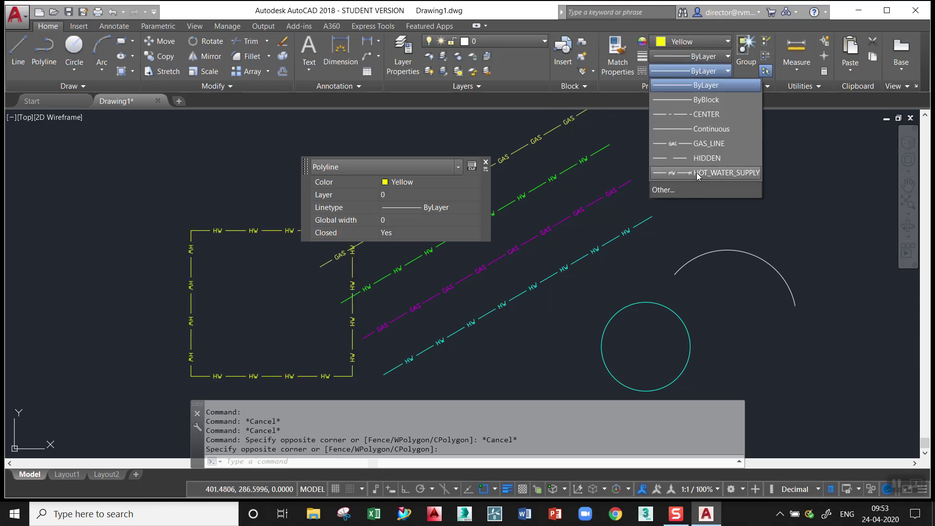
pyautogui.click(698, 173)
pyautogui.click(612, 317)
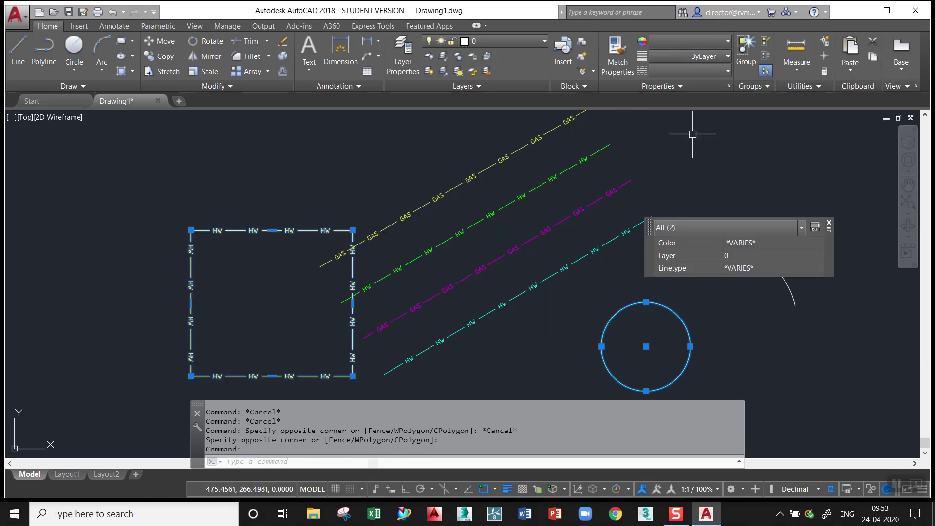
pyautogui.click(696, 72)
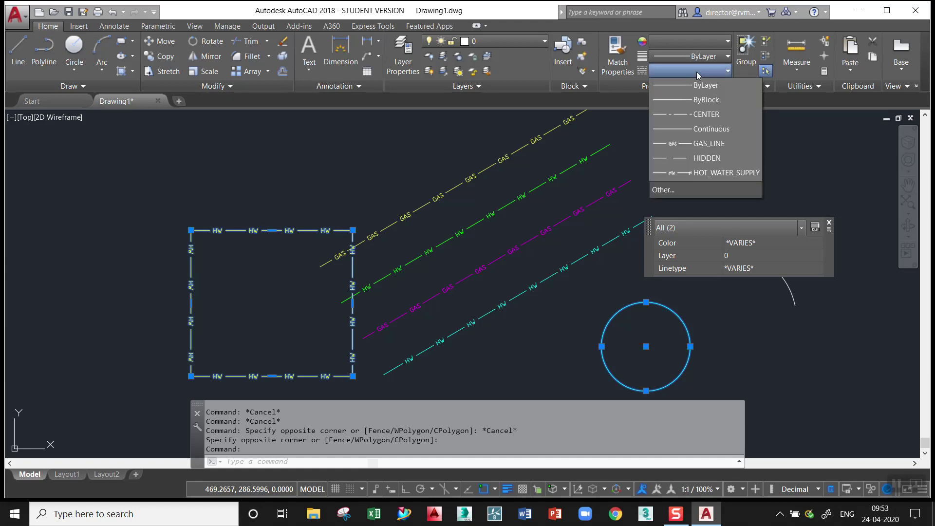
pyautogui.click(706, 117)
pyautogui.press('Escape')
pyautogui.press('Escape')
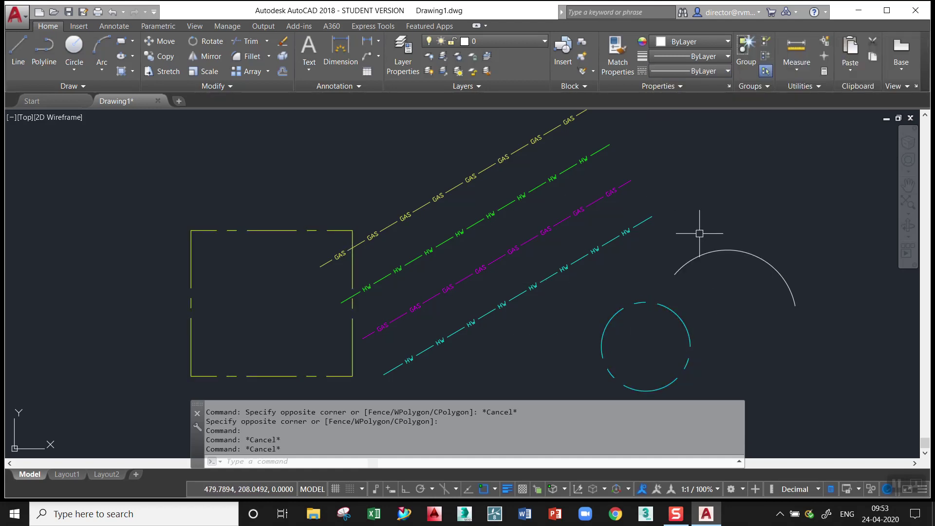
# Step: Pan the view left and start Match Properties
pyautogui.moveTo(700, 230); pyautogui.dragTo(661, 218, button='middle')
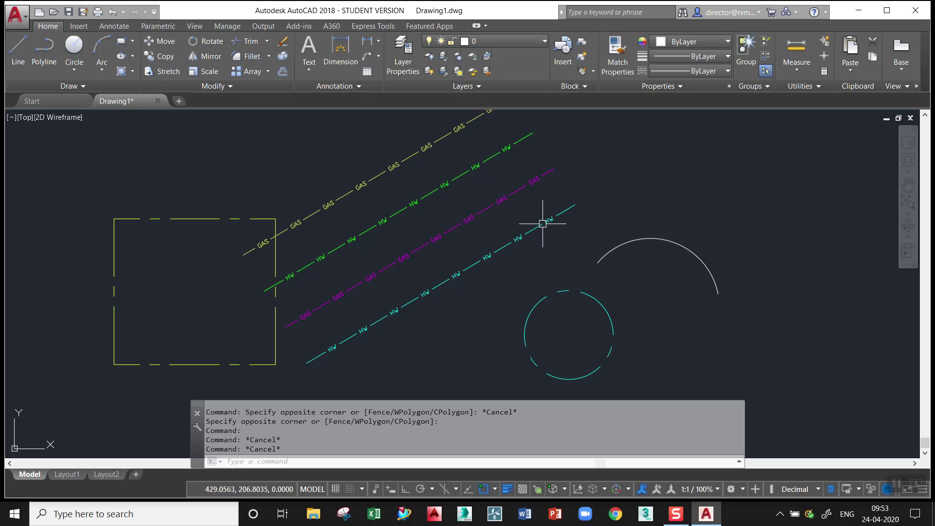
pyautogui.click(616, 58)
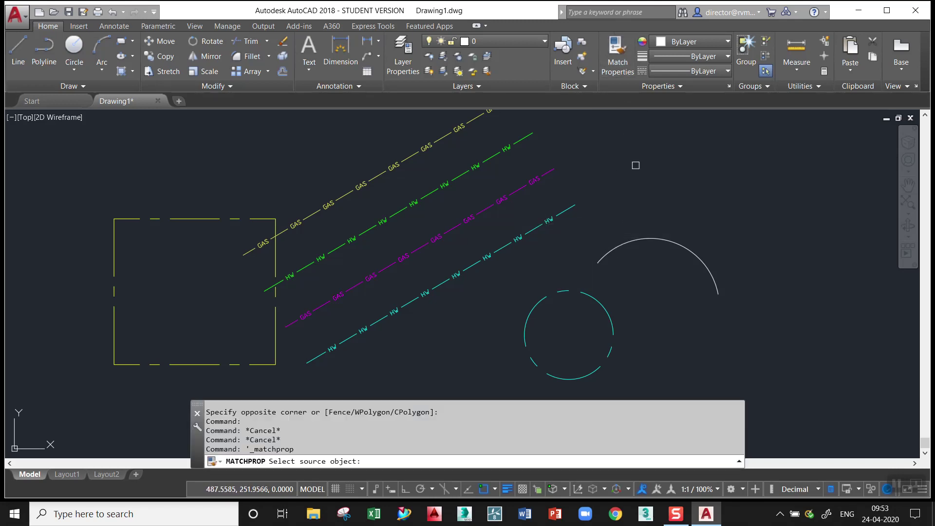
# Step: Match the cyan HW line's linetype onto the arc, circle and square
pyautogui.click(549, 222)
pyautogui.click(641, 235)
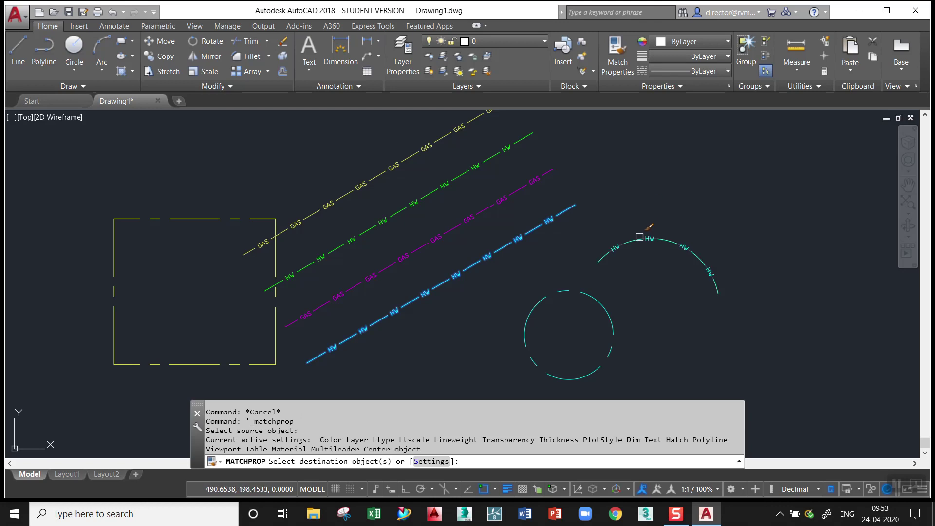
pyautogui.click(582, 293)
pyautogui.click(200, 219)
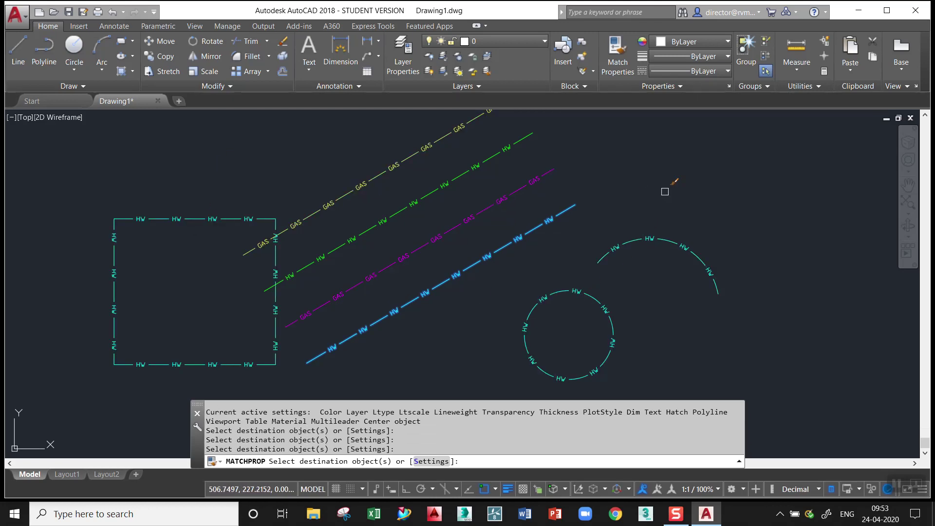
pyautogui.press('Escape')
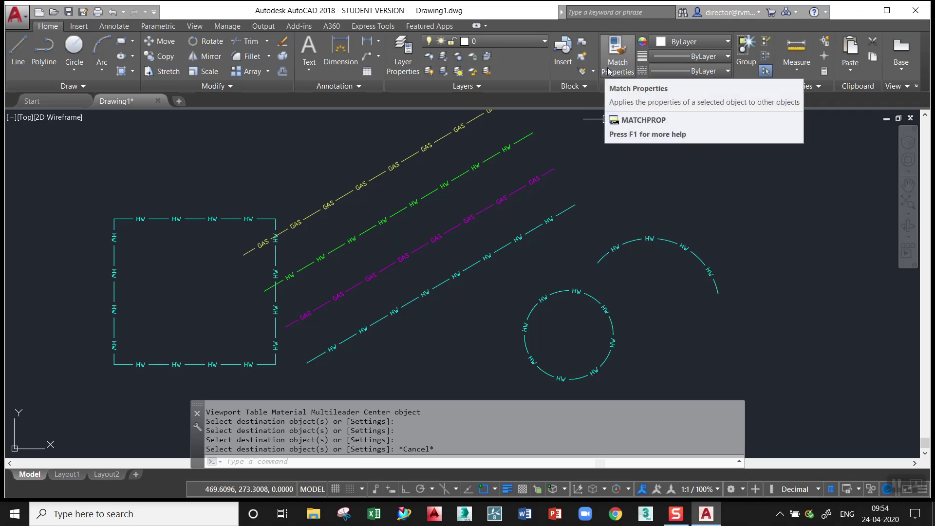
pyautogui.write('e')
pyautogui.press('Return')
# Step: Erase all seven objects with a crossing window
pyautogui.click(753, 358)
pyautogui.click(144, 168)
pyautogui.press('Return')
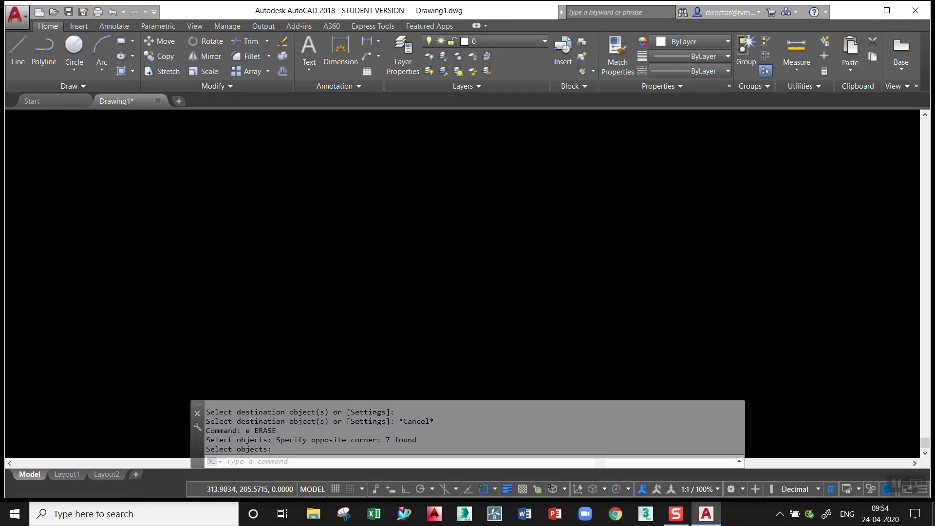
# Step: Draw a 50 by 40 rectangle with REC
pyautogui.write('rec')
pyautogui.press('Return')
pyautogui.click(274, 314)
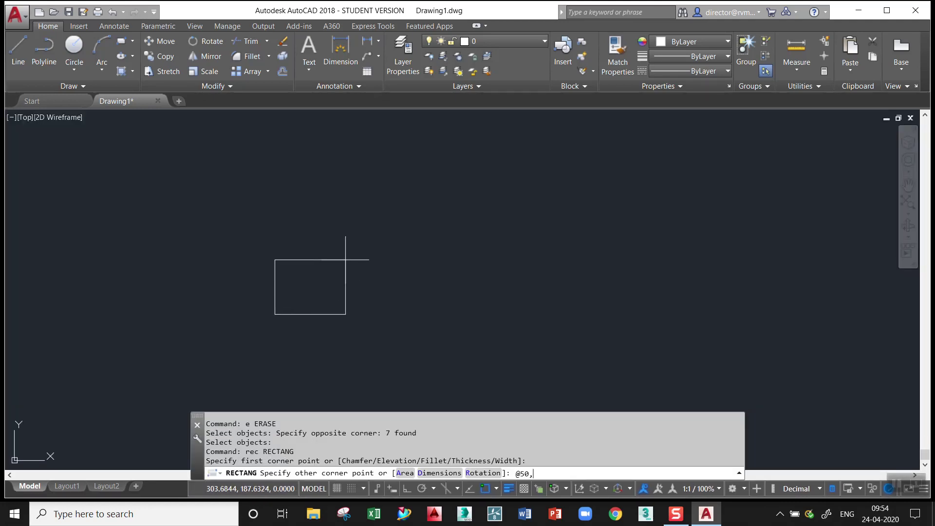
pyautogui.write('40')
pyautogui.press('Return')
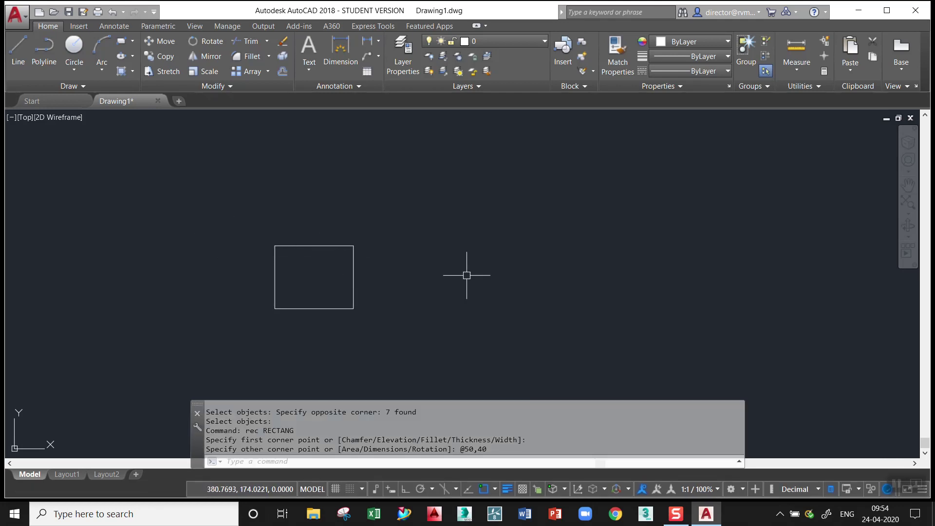
# Step: Start a circle right of the rectangle, then cancel it
pyautogui.write('c')
pyautogui.press('Return')
pyautogui.click(428, 279)
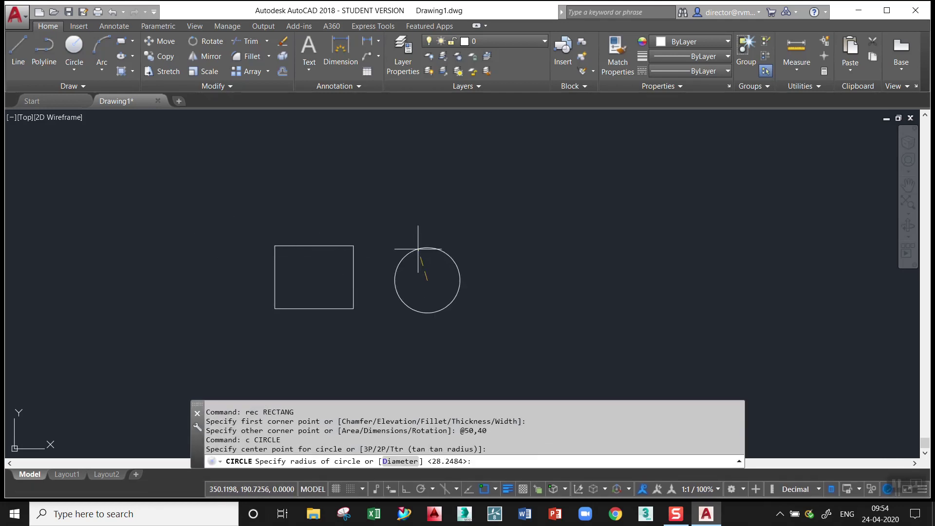
pyautogui.press('Escape')
pyautogui.click(16, 14)
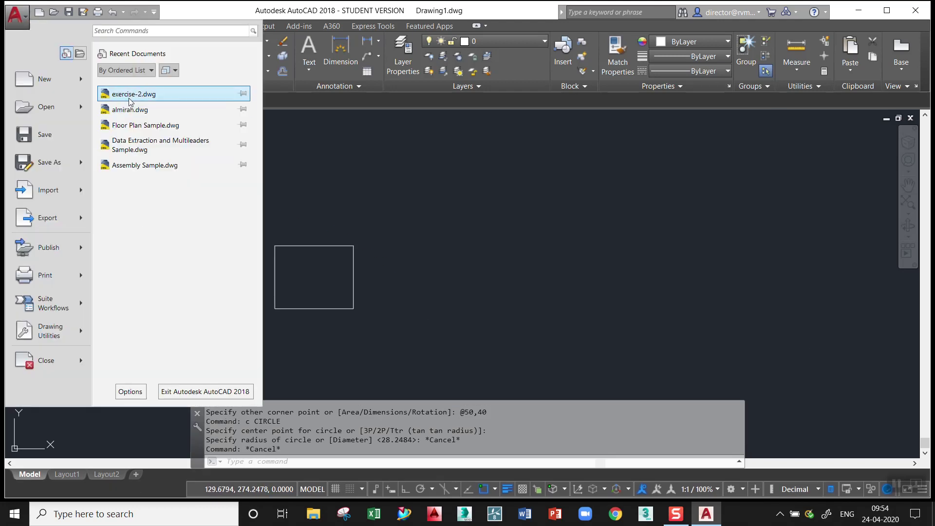
# Step: Open and pan exercise-2.dwg from Recent Documents, then create a new metric drawing
pyautogui.click(143, 95)
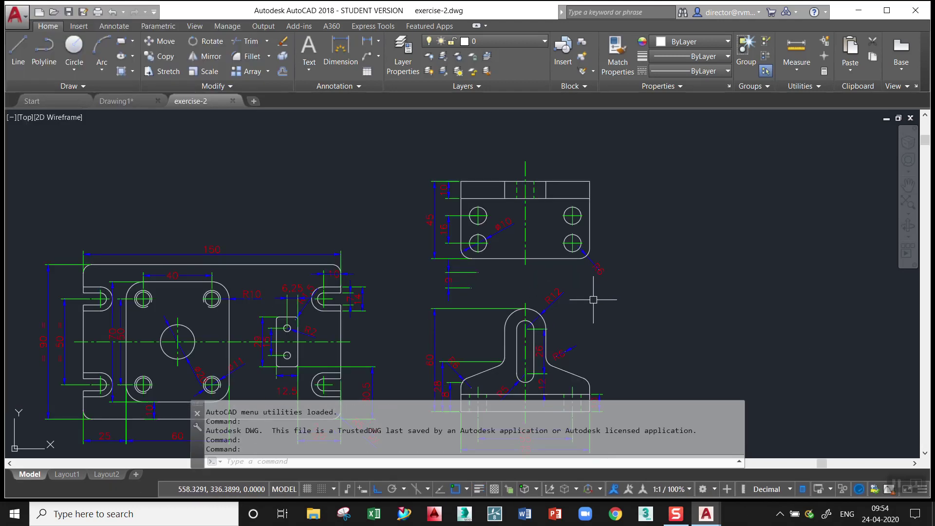
pyautogui.moveTo(532, 206); pyautogui.dragTo(458, 229, button='middle')
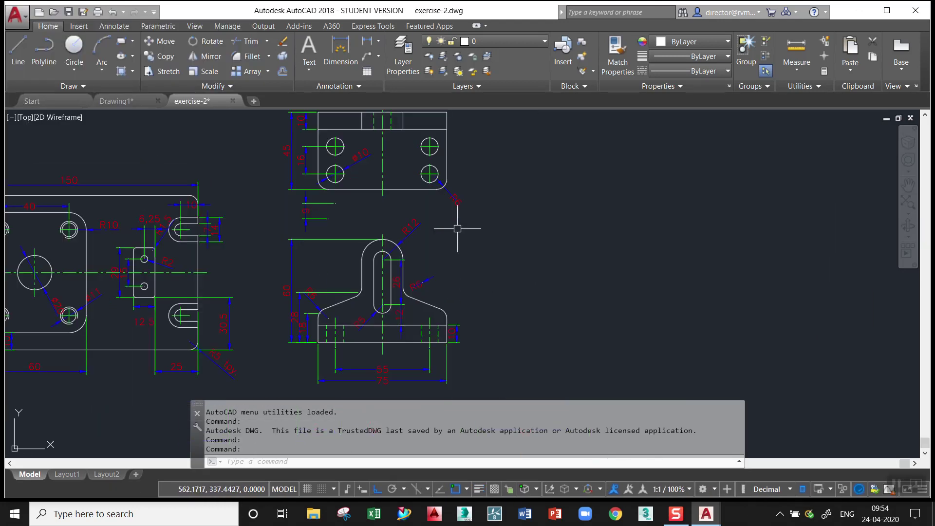
pyautogui.click(16, 15)
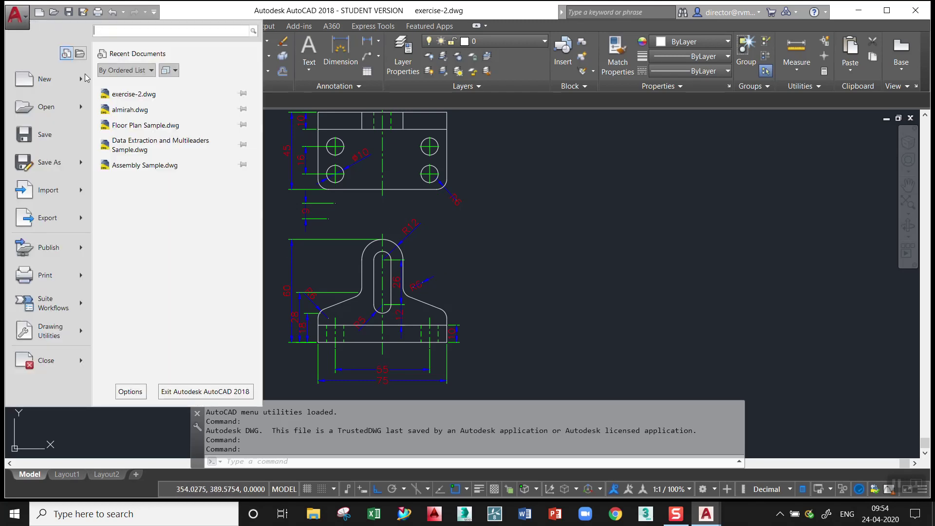
pyautogui.click(26, 83)
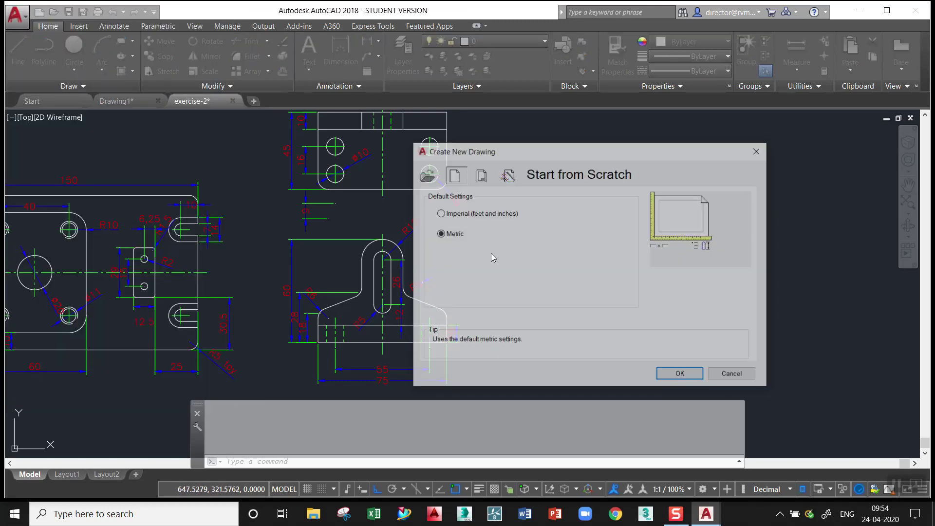
pyautogui.click(680, 375)
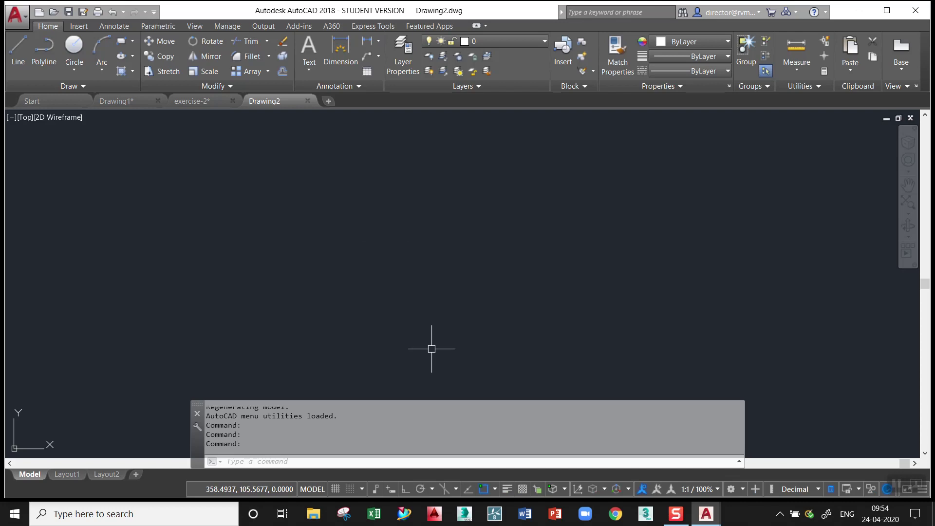
pyautogui.write('rec')
pyautogui.press('Return')
# Step: Finish the 60 by 40 rectangle and place a circle to its right
pyautogui.click(359, 339)
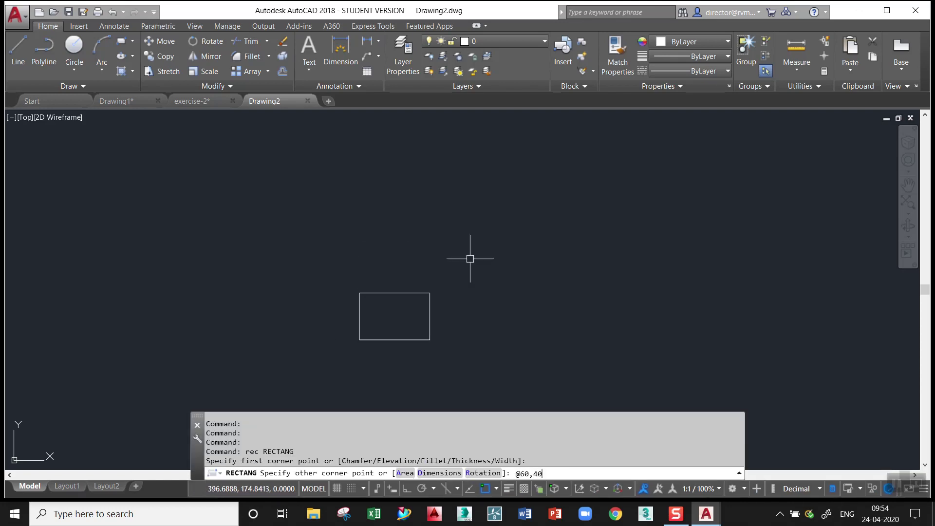
pyautogui.press('Return')
pyautogui.write('c')
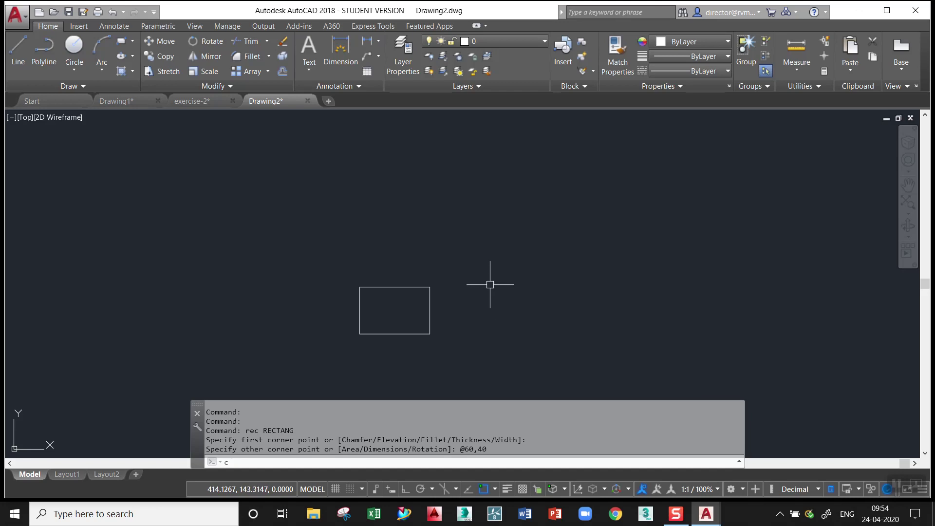
pyautogui.press('Return')
pyautogui.click(503, 298)
# Step: Draw a three-point arc beside the circle
pyautogui.write('a')
pyautogui.press('Return')
pyautogui.click(552, 256)
pyautogui.click(596, 249)
pyautogui.click(611, 278)
pyautogui.scroll(4, 406, 294)
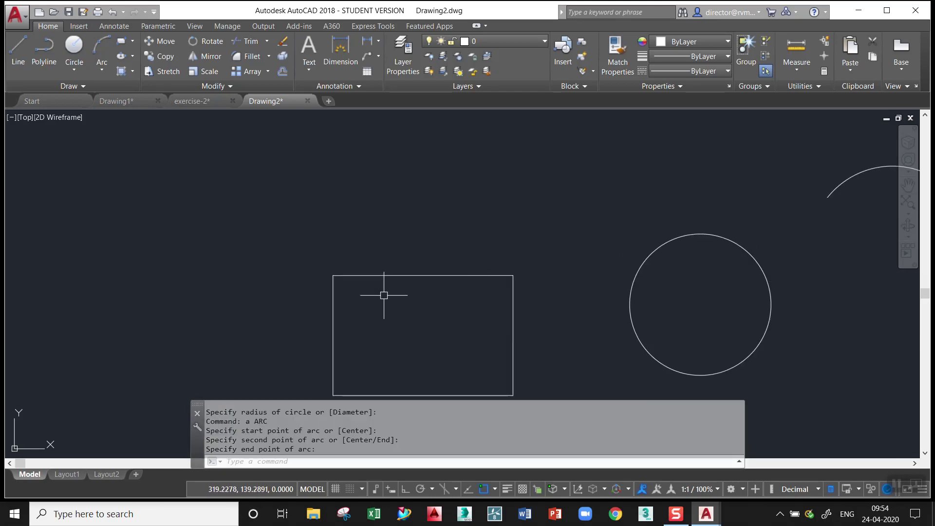
# Step: Fillet the rectangle's top-left corner with radius 5
pyautogui.write('f')
pyautogui.press('Return')
pyautogui.write('r')
pyautogui.press('Return')
pyautogui.write('5')
pyautogui.press('Return')
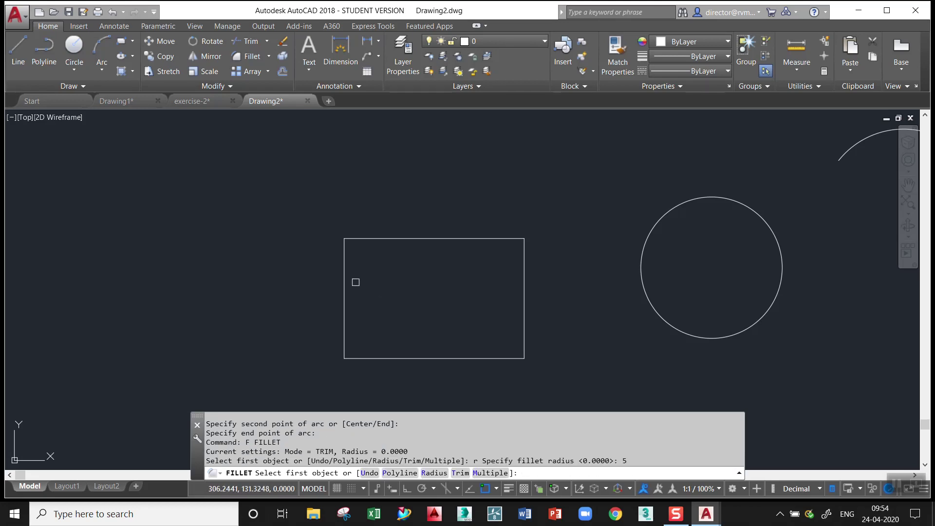
pyautogui.click(345, 272)
pyautogui.click(375, 241)
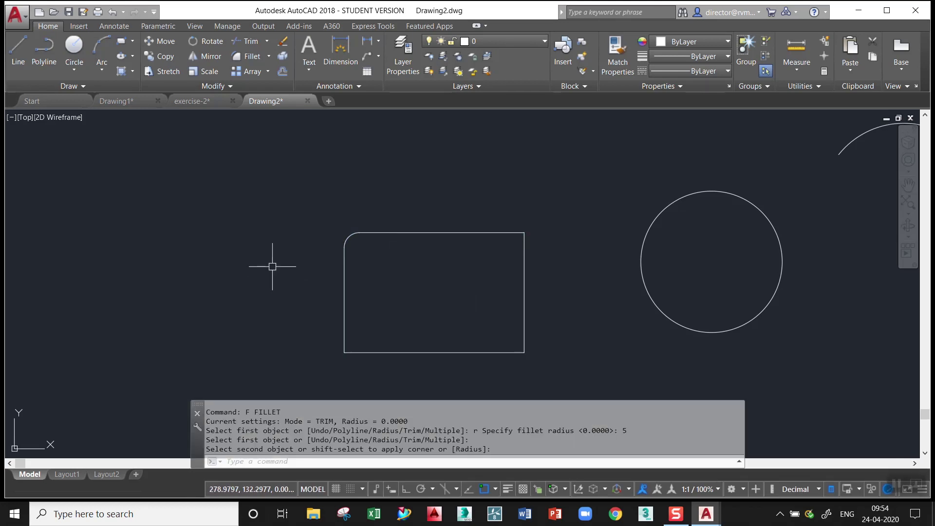
# Step: Start another arc on the left and cancel it
pyautogui.write('a')
pyautogui.press('Return')
pyautogui.click(178, 279)
pyautogui.press('Escape')
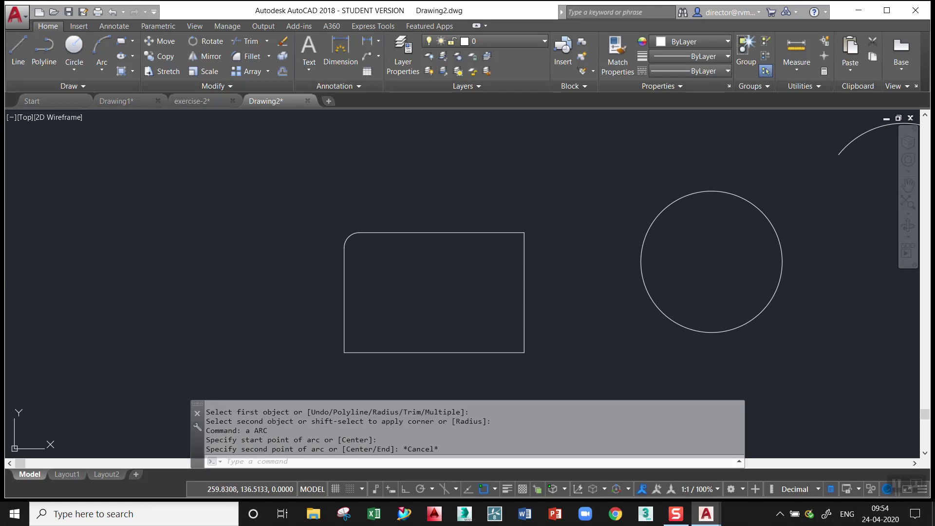
# Step: Draw a two-segment V-shaped line on the left
pyautogui.write('l')
pyautogui.press('Return')
pyautogui.click(104, 216)
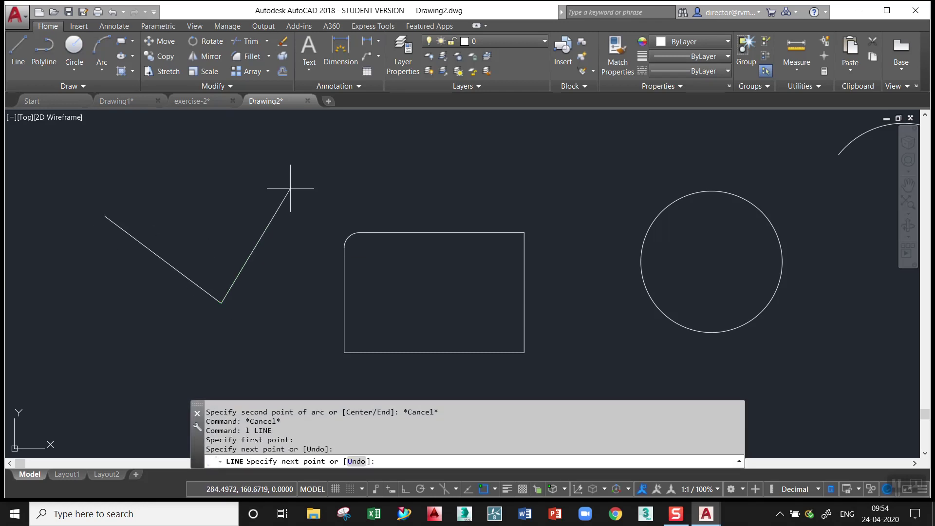
pyautogui.click(290, 189)
pyautogui.press('Return')
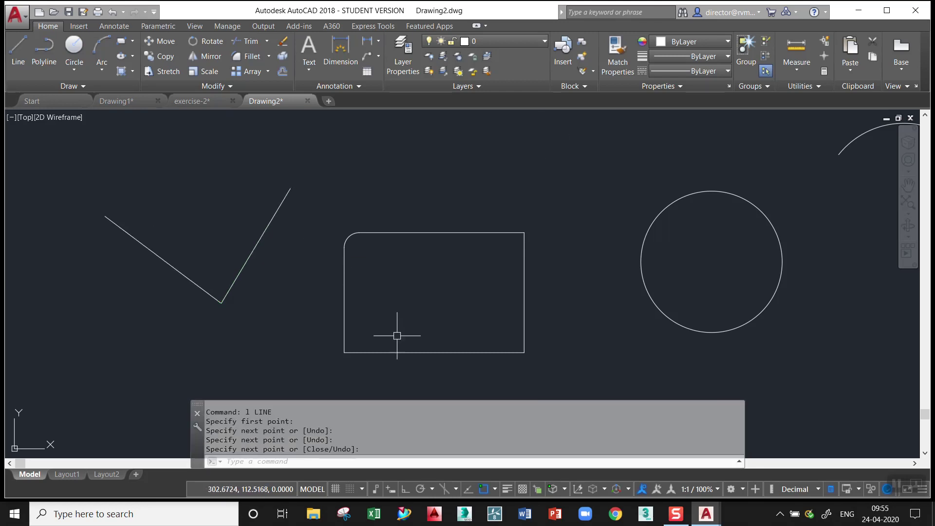
pyautogui.moveTo(506, 193); pyautogui.dragTo(480, 189, button='middle')
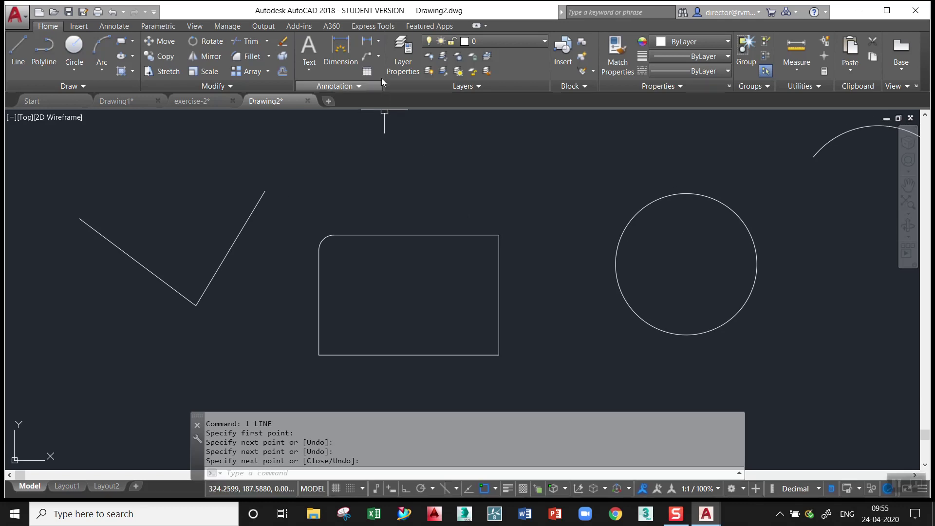
# Step: Expand the Annotation panel and open the Dimension Style Manager showing ISO-25
pyautogui.click(379, 57)
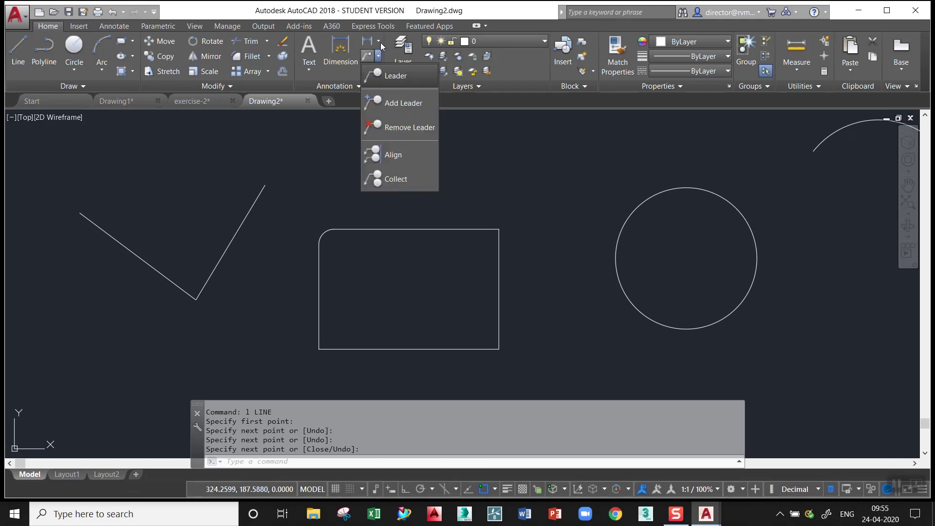
pyautogui.click(379, 42)
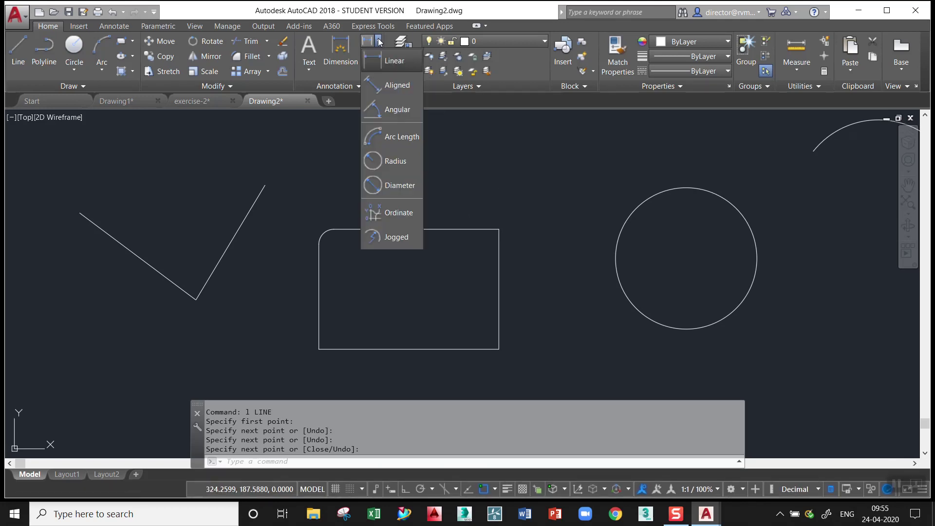
pyautogui.click(356, 83)
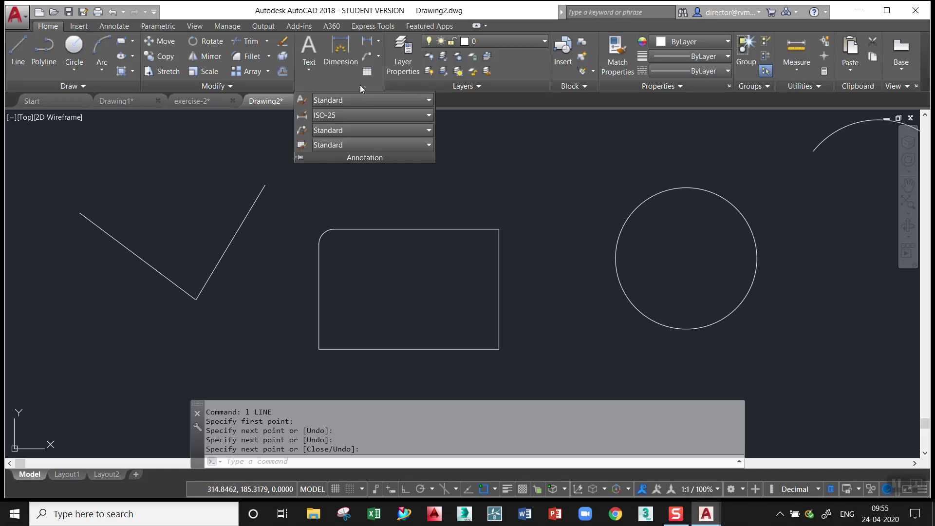
pyautogui.click(303, 116)
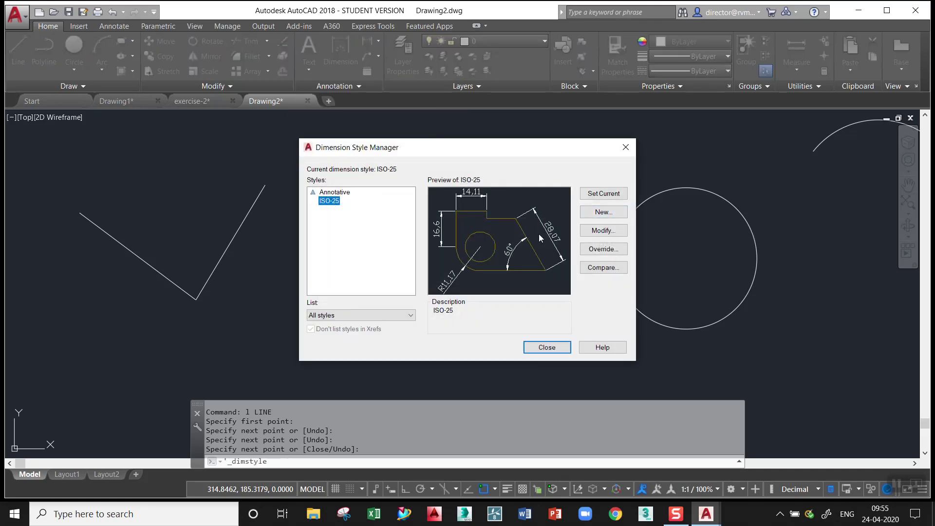
# Step: Cancel a new style copy of ISO-25 and open ISO-25 for modifying
pyautogui.click(604, 214)
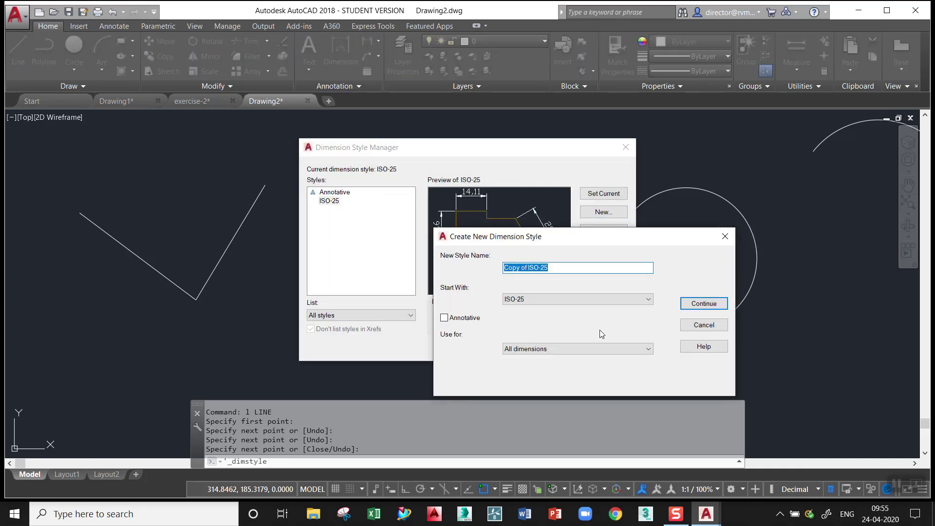
pyautogui.write('t')
pyautogui.click(697, 325)
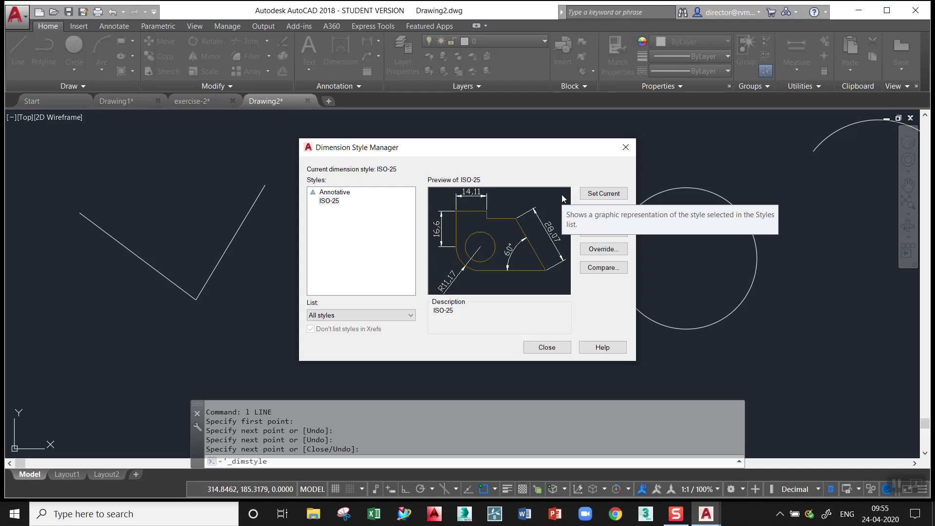
pyautogui.click(609, 235)
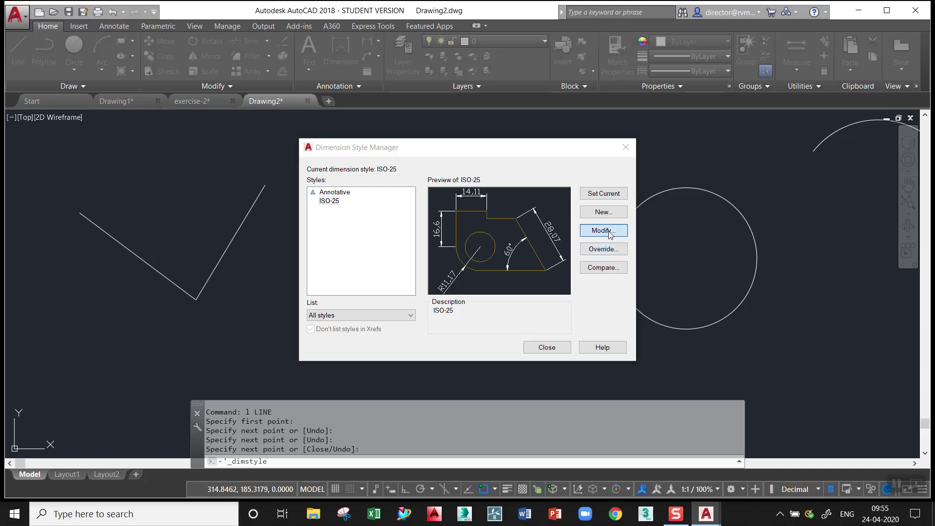
# Step: Set ISO-25 dimension lines to Blue and extension lines to Green
pyautogui.moveTo(626, 113); pyautogui.dragTo(358, 78)
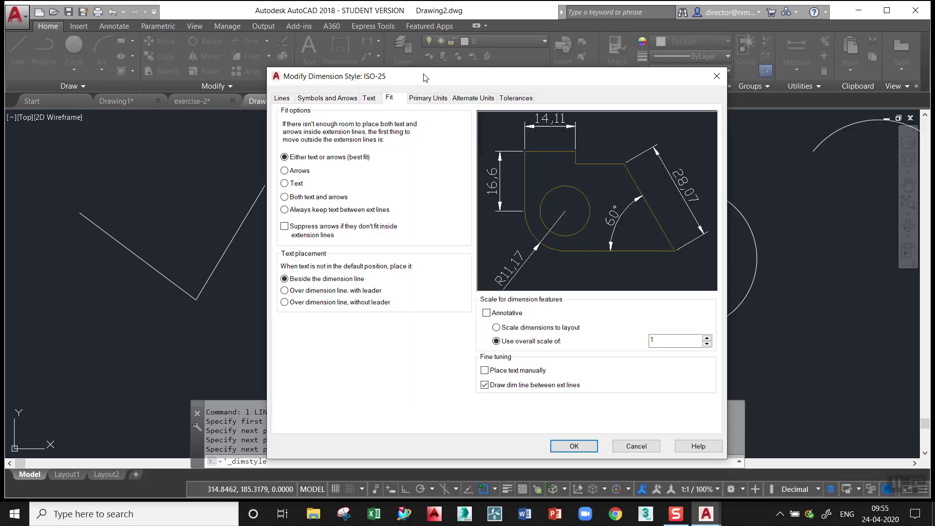
pyautogui.click(239, 92)
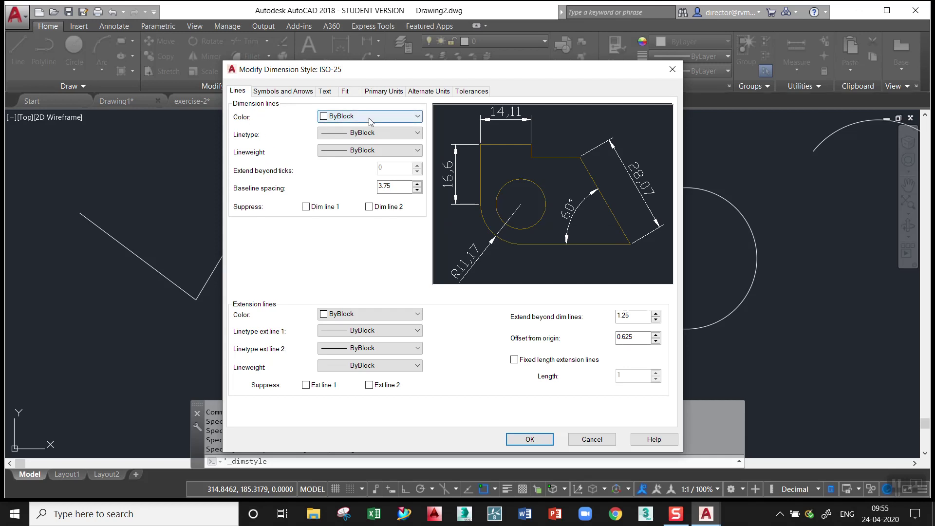
pyautogui.click(351, 116)
pyautogui.click(351, 187)
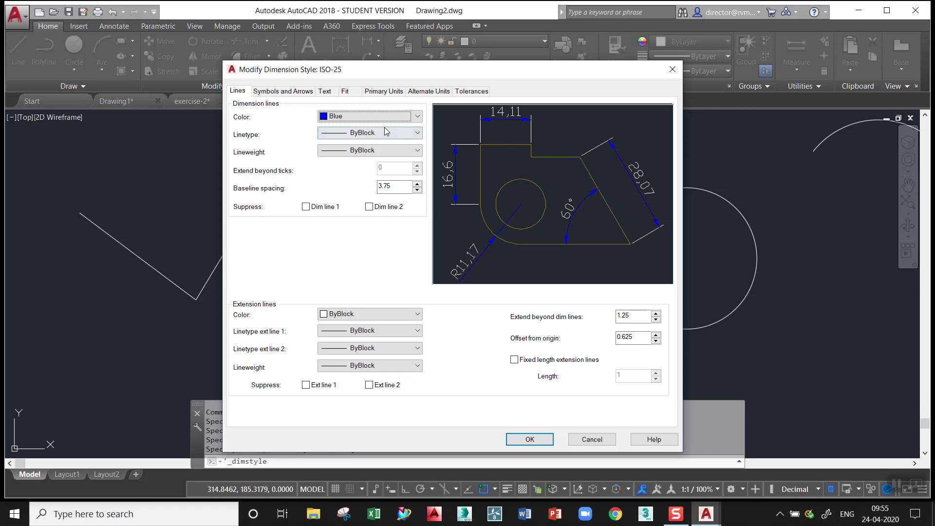
pyautogui.click(352, 313)
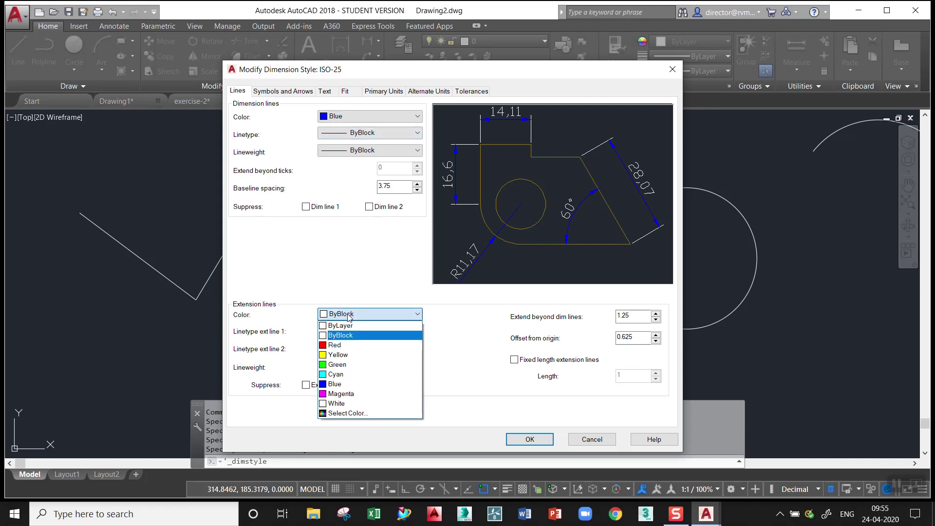
pyautogui.click(351, 373)
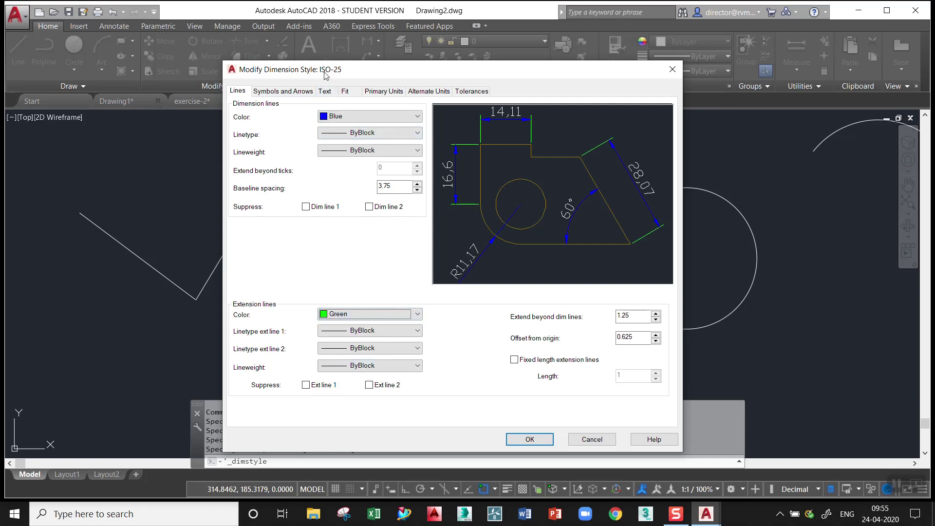
# Step: Set the ISO-25 dimension text colour to Red
pyautogui.click(325, 91)
pyautogui.click(342, 139)
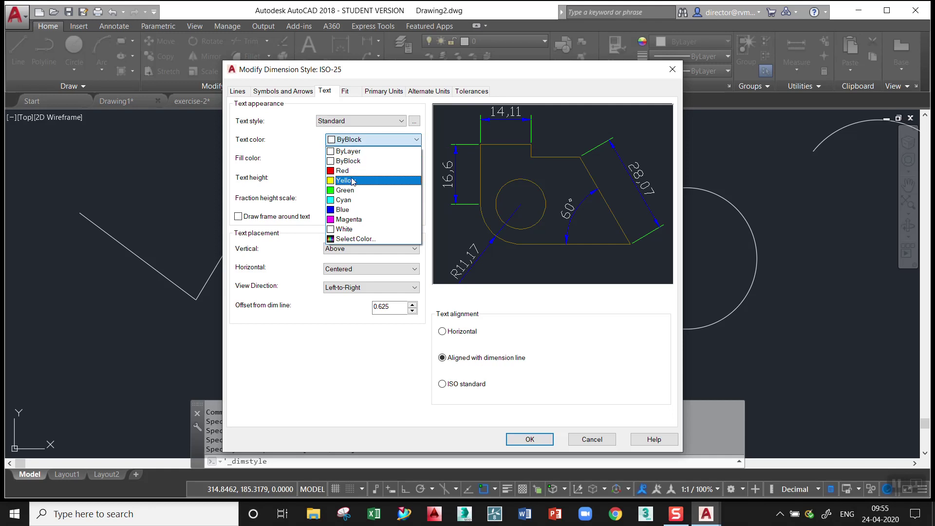
pyautogui.click(350, 171)
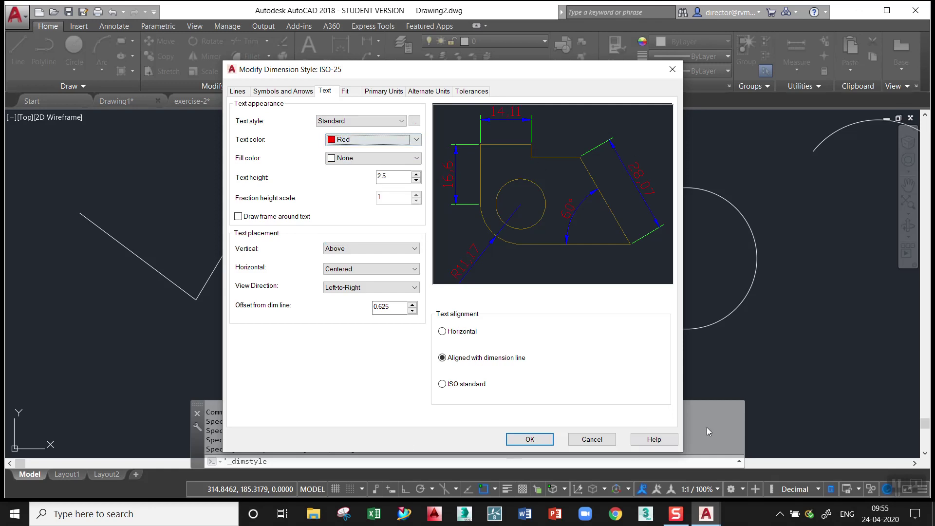
pyautogui.click(238, 91)
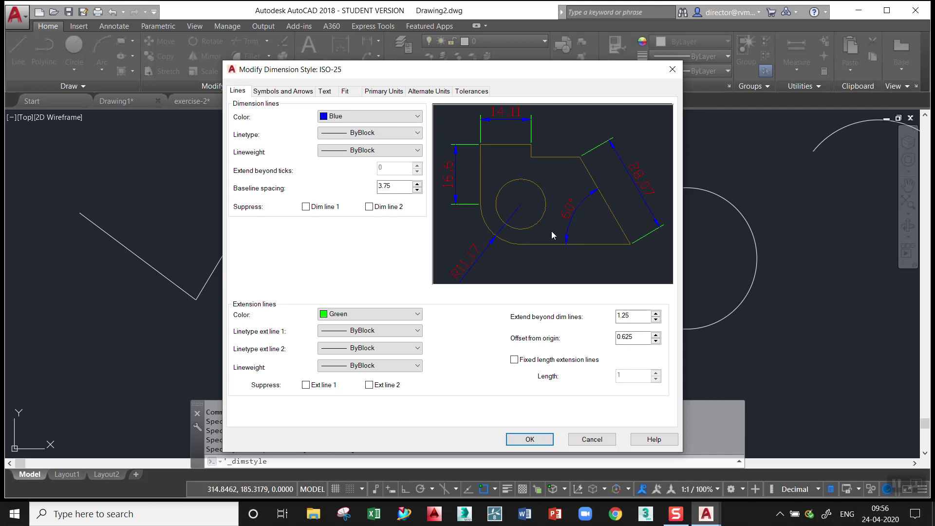
pyautogui.click(324, 93)
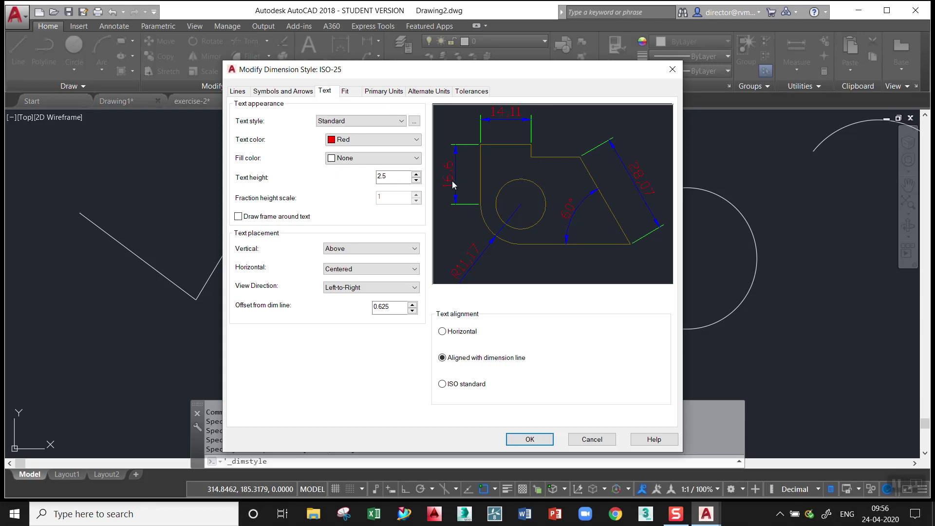
pyautogui.click(354, 141)
# Step: Create a new text style named t3
pyautogui.click(415, 121)
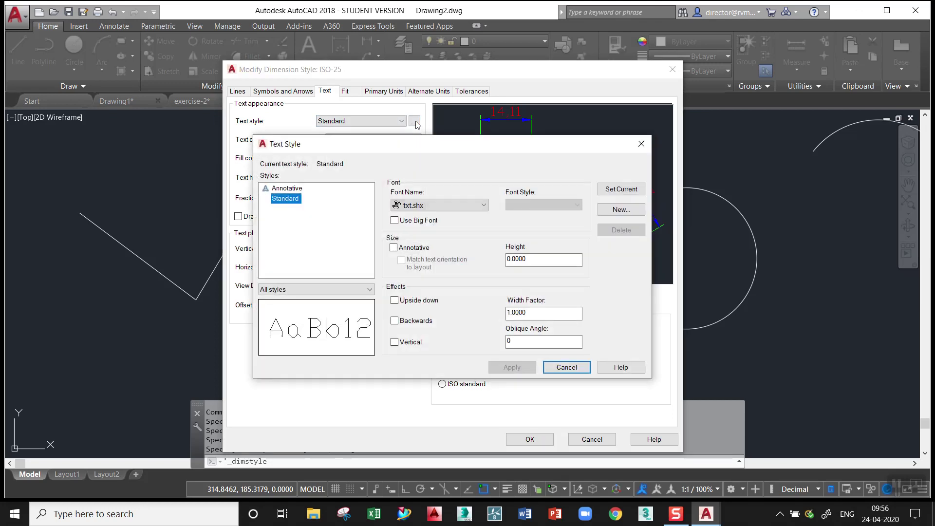
pyautogui.click(613, 210)
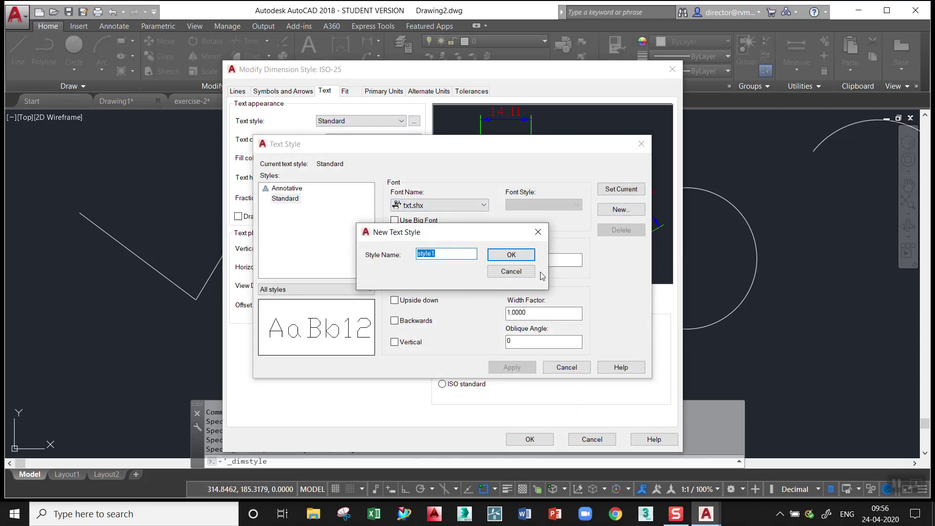
pyautogui.write('t3')
pyautogui.click(509, 255)
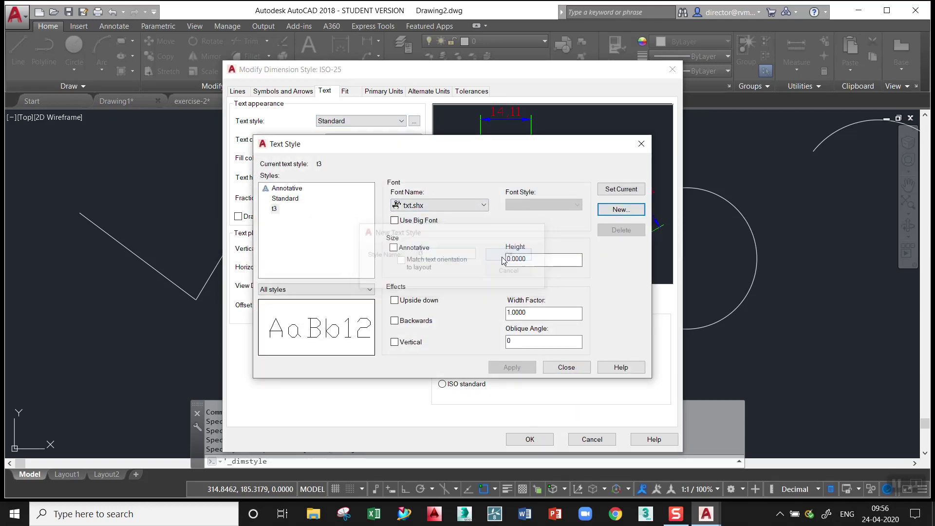
# Step: Set the t3 font to Arial
pyautogui.click(424, 206)
pyautogui.press('Home')
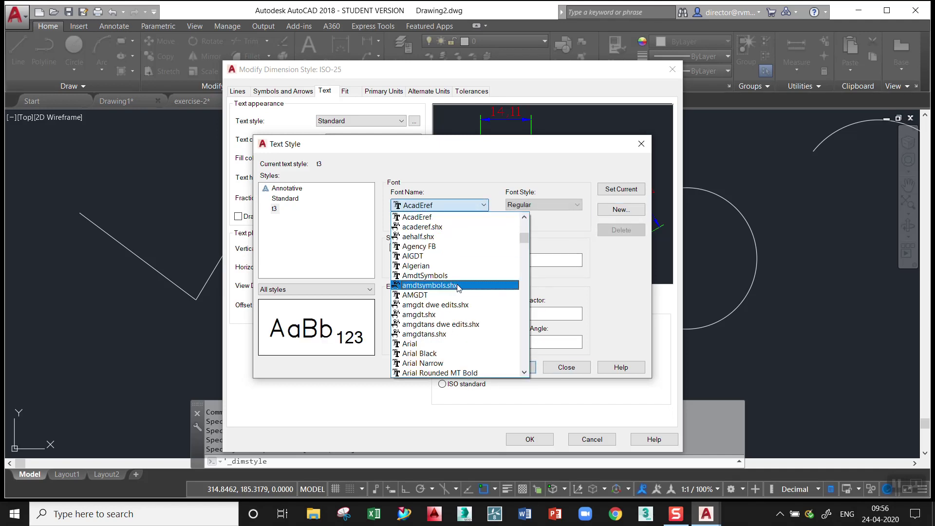
pyautogui.scroll(-2, 439, 250)
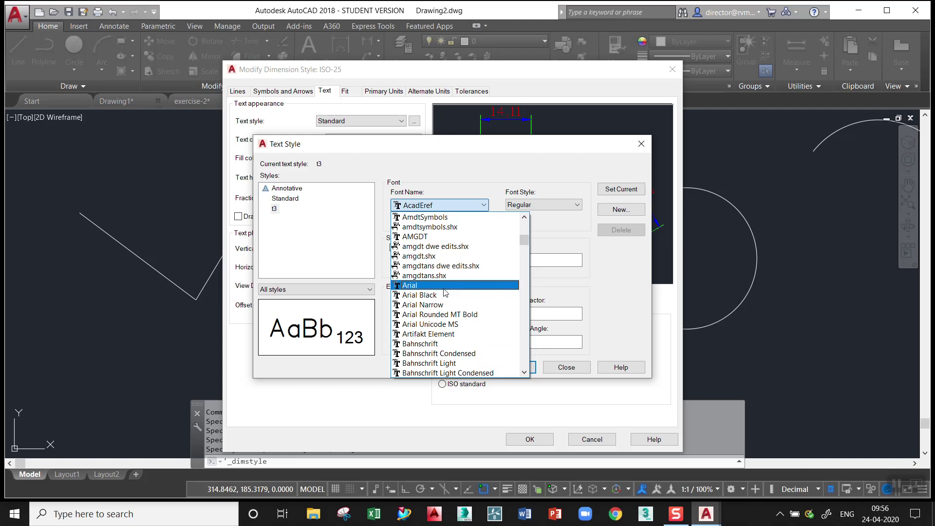
pyautogui.click(427, 287)
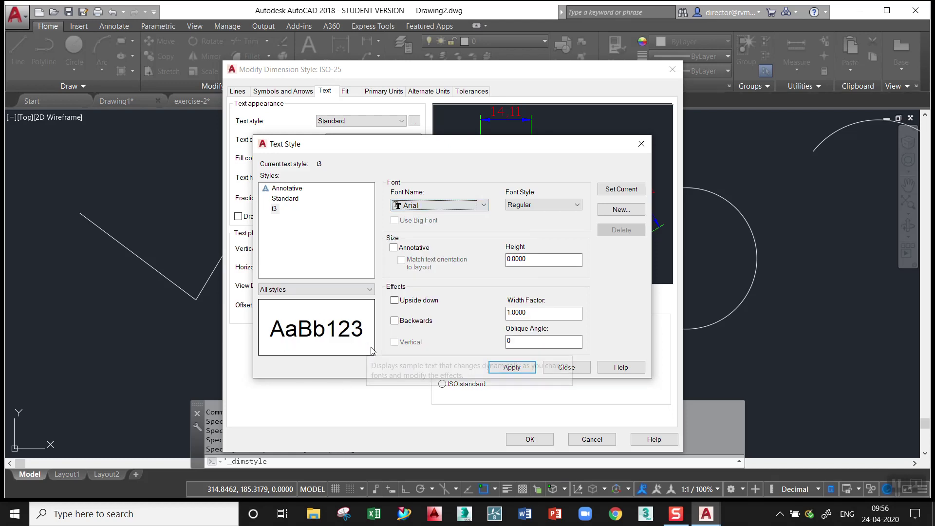
pyautogui.press('Down')
pyautogui.press('Down')
pyautogui.press('Down')
pyautogui.press('Down')
pyautogui.press('Down')
pyautogui.click(454, 205)
pyautogui.scroll(2, 458, 271)
pyautogui.scroll(1, 458, 271)
pyautogui.scroll(2, 458, 271)
pyautogui.scroll(1, 458, 270)
pyautogui.scroll(1, 457, 268)
pyautogui.scroll(2, 456, 263)
pyautogui.scroll(2, 452, 258)
pyautogui.scroll(1, 452, 258)
pyautogui.scroll(2, 452, 258)
pyautogui.scroll(-5, 453, 257)
pyautogui.scroll(-1, 453, 256)
pyautogui.scroll(2, 453, 257)
pyautogui.scroll(-3, 454, 256)
pyautogui.scroll(4, 453, 257)
pyautogui.scroll(3, 453, 257)
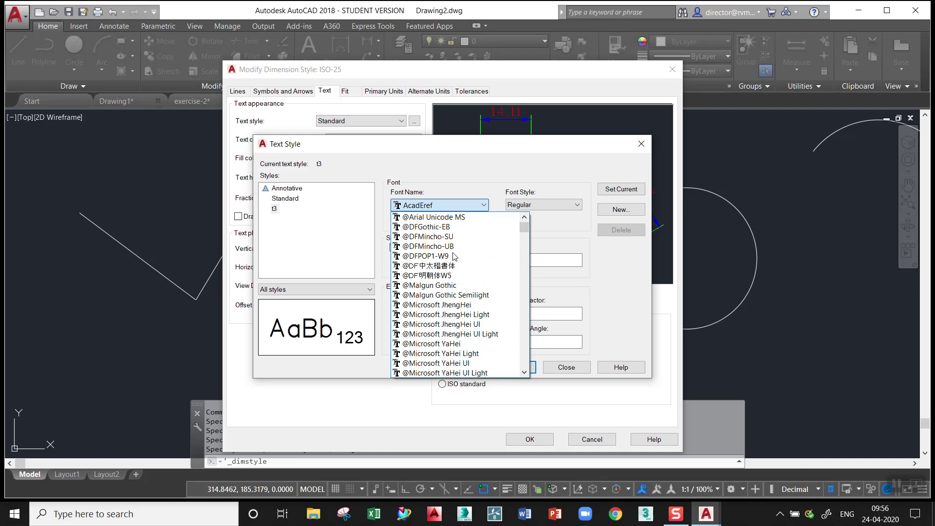
pyautogui.scroll(-2, 454, 257)
pyautogui.scroll(-2, 456, 257)
pyautogui.scroll(-3, 457, 257)
pyautogui.scroll(-3, 458, 256)
pyautogui.scroll(-2, 458, 260)
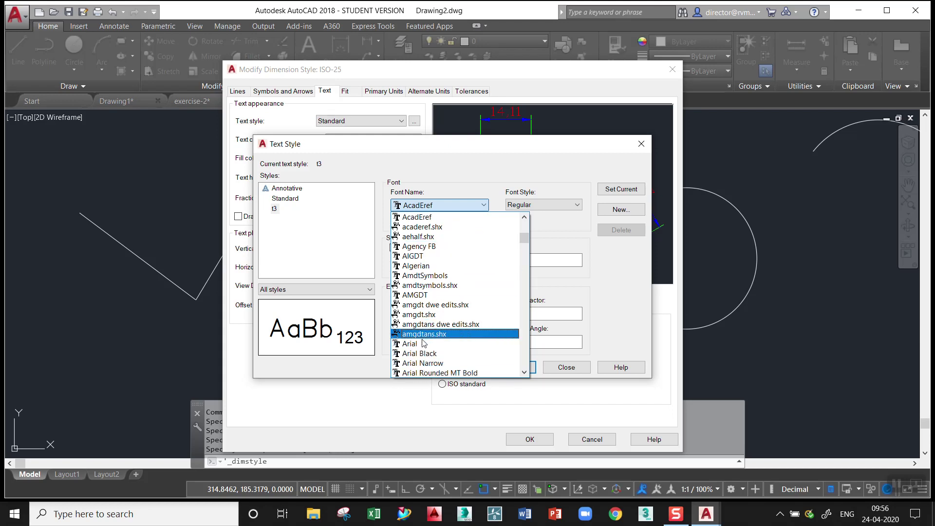
pyautogui.click(423, 343)
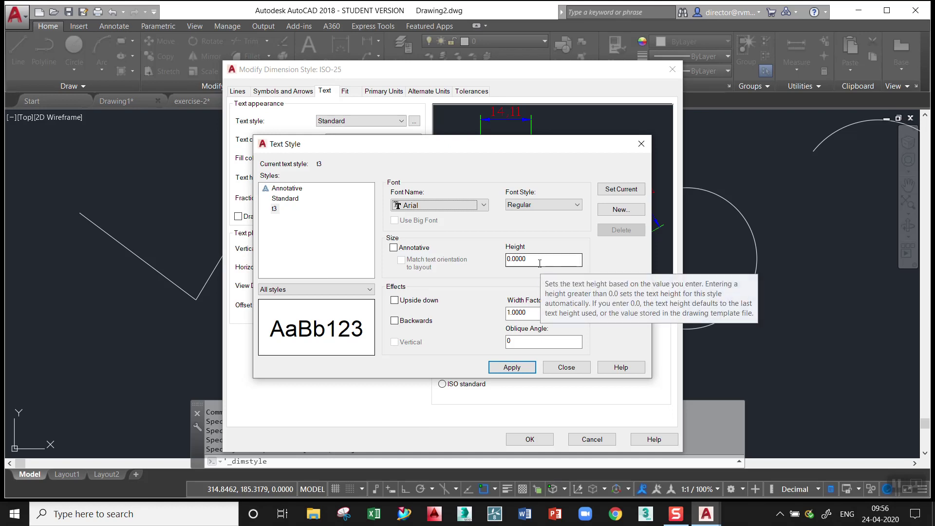
# Step: Give t3 a 0.9 width factor, apply and save it
pyautogui.doubleClick(540, 313)
pyautogui.write('.9')
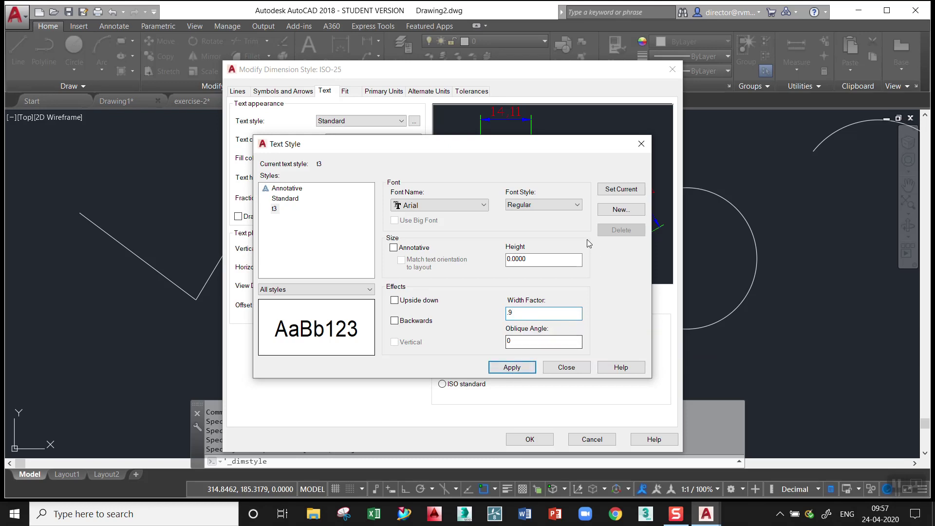
pyautogui.click(623, 189)
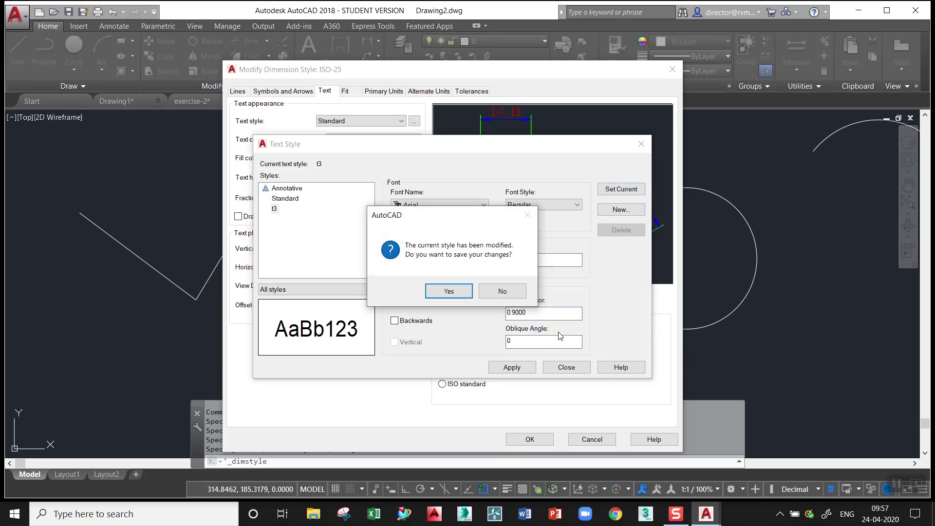
pyautogui.click(453, 295)
pyautogui.click(565, 367)
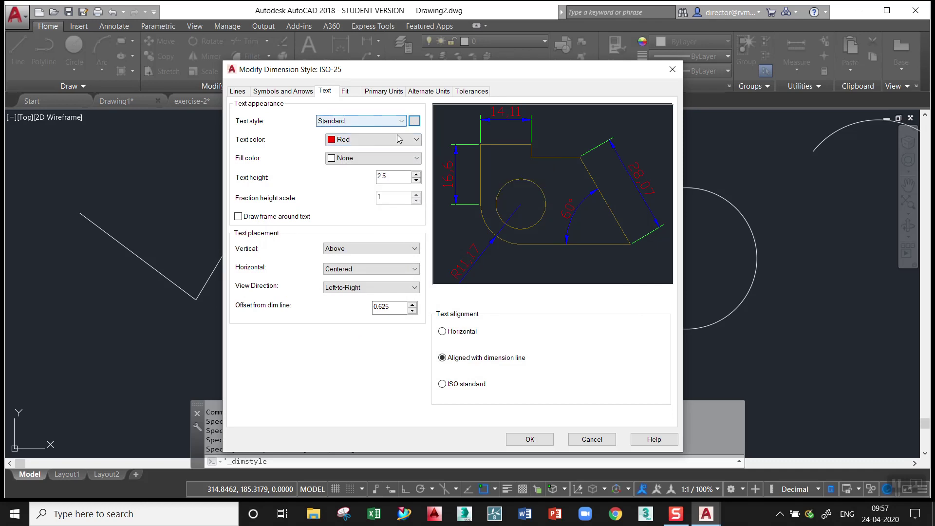
# Step: Make t3 the text style for ISO-25 dimension text
pyautogui.click(360, 121)
pyautogui.click(340, 147)
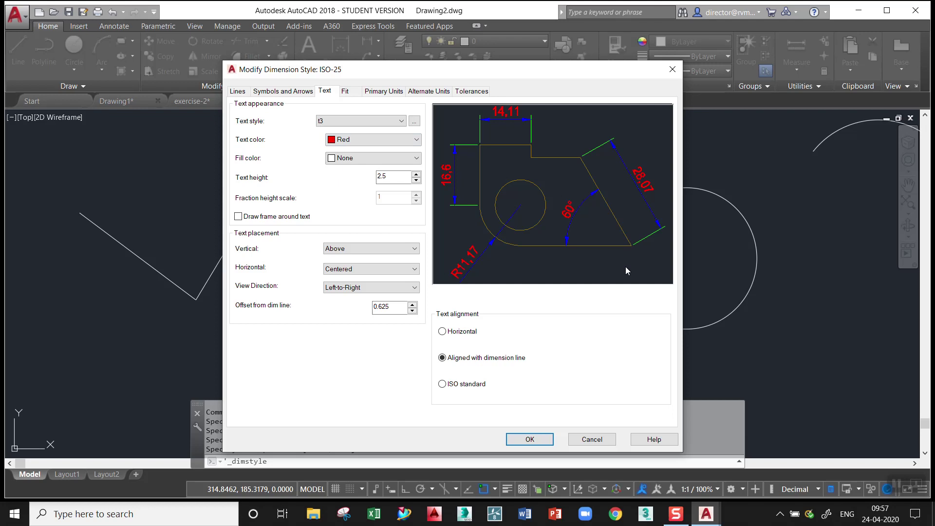
pyautogui.click(341, 121)
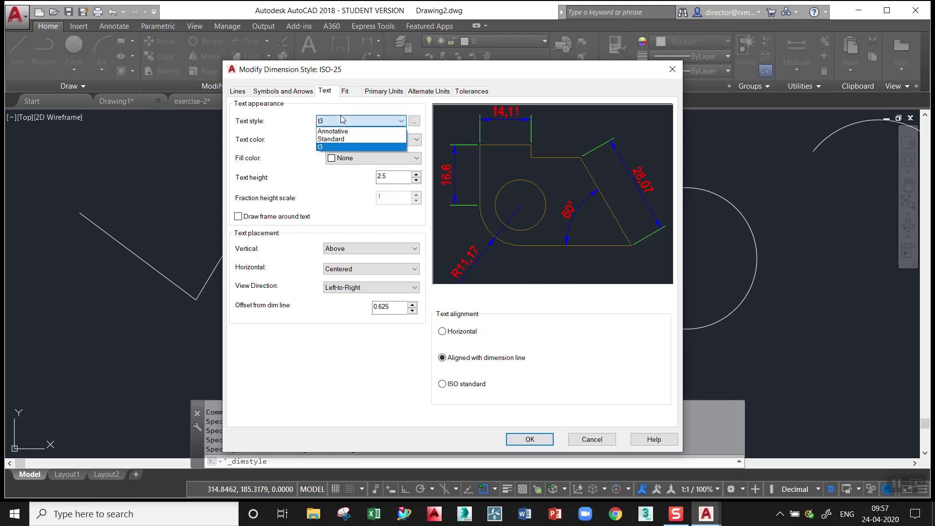
pyautogui.click(337, 128)
pyautogui.click(360, 121)
pyautogui.click(360, 146)
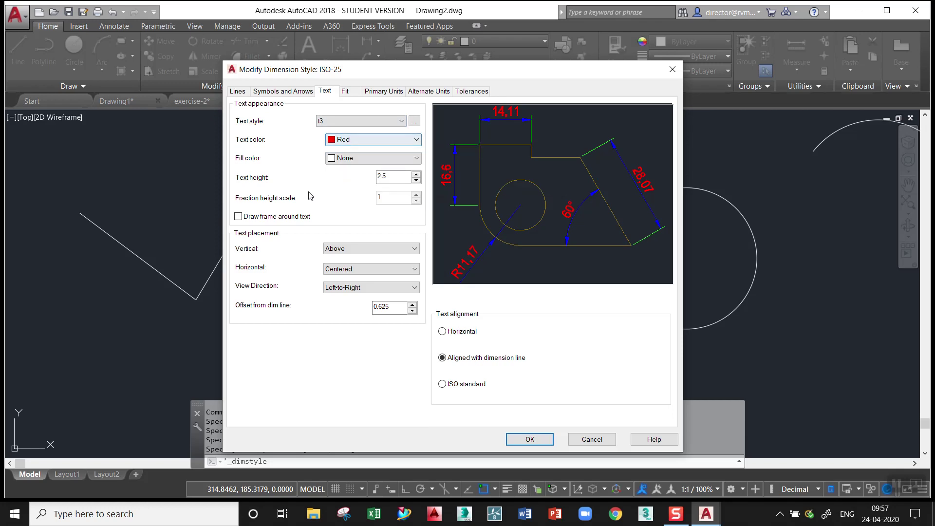
pyautogui.doubleClick(394, 181)
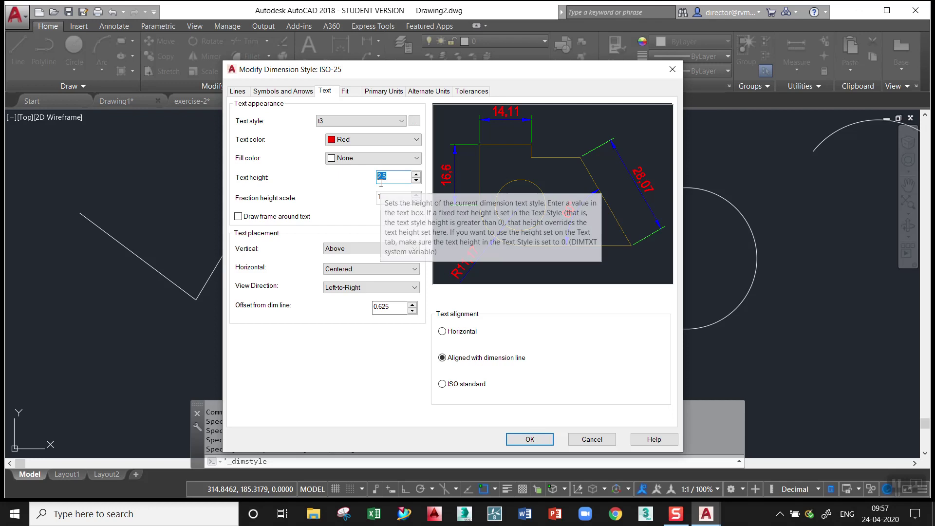
# Step: Centre the dimension text vertically and close the dimension style dialogs
pyautogui.click(371, 249)
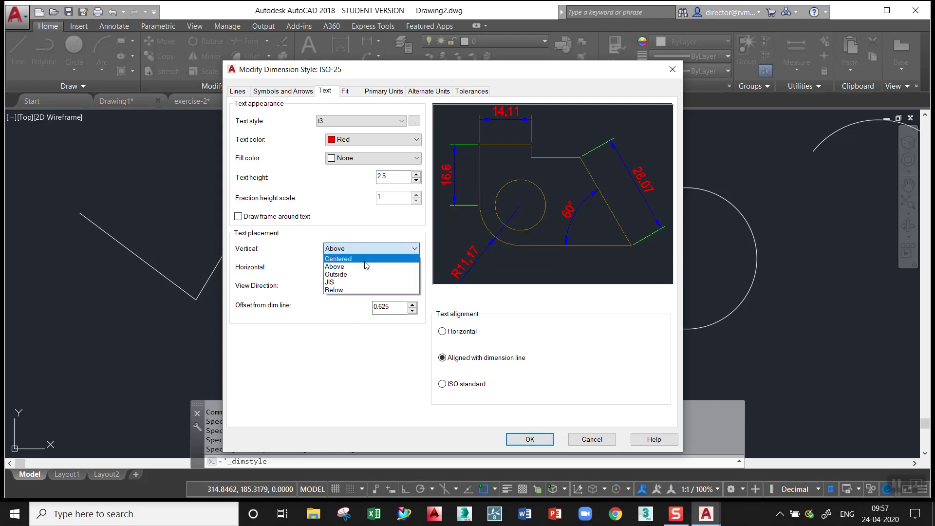
pyautogui.click(366, 259)
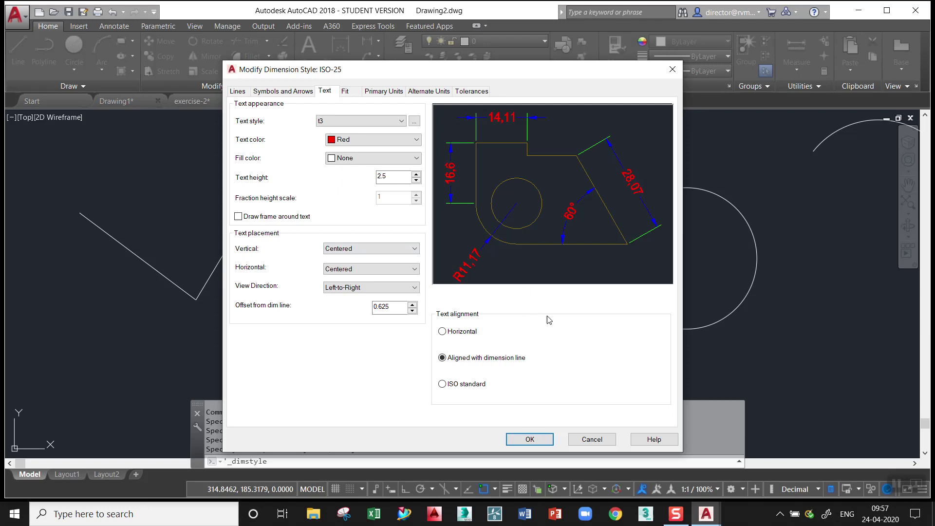
pyautogui.click(538, 444)
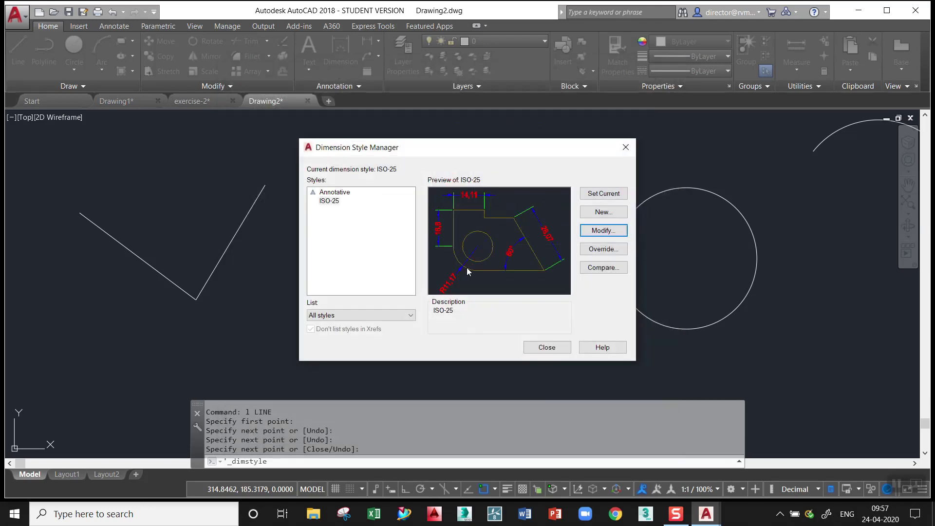
pyautogui.click(540, 347)
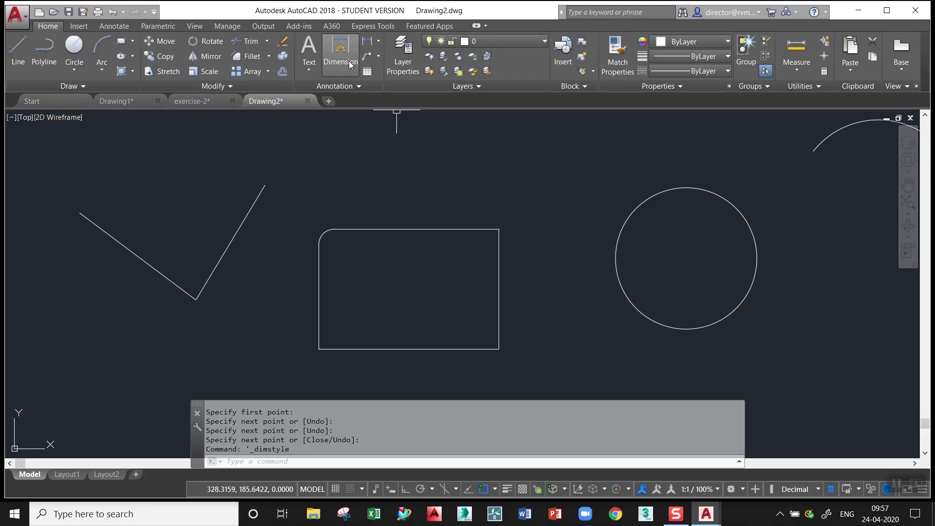
# Step: Dimension the rectangle's width as 60 and its height as 40
pyautogui.click(367, 43)
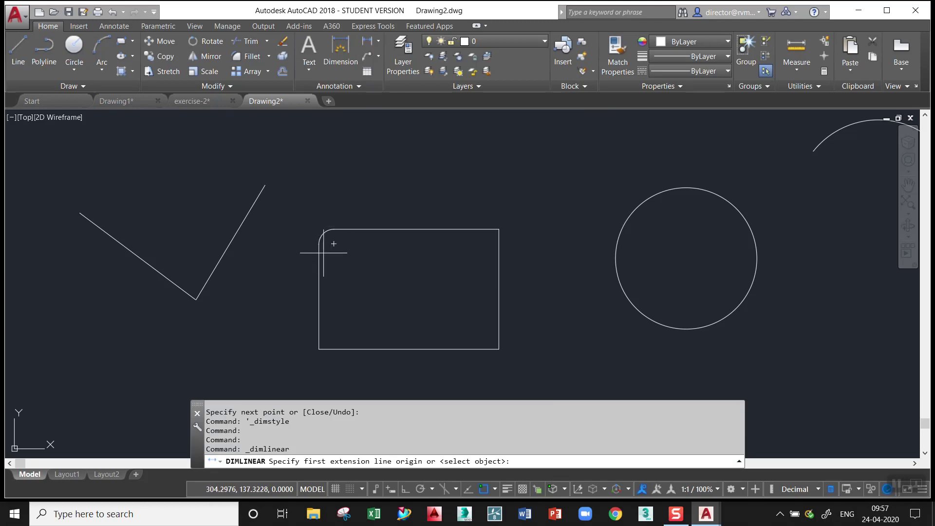
pyautogui.click(319, 241)
pyautogui.click(498, 229)
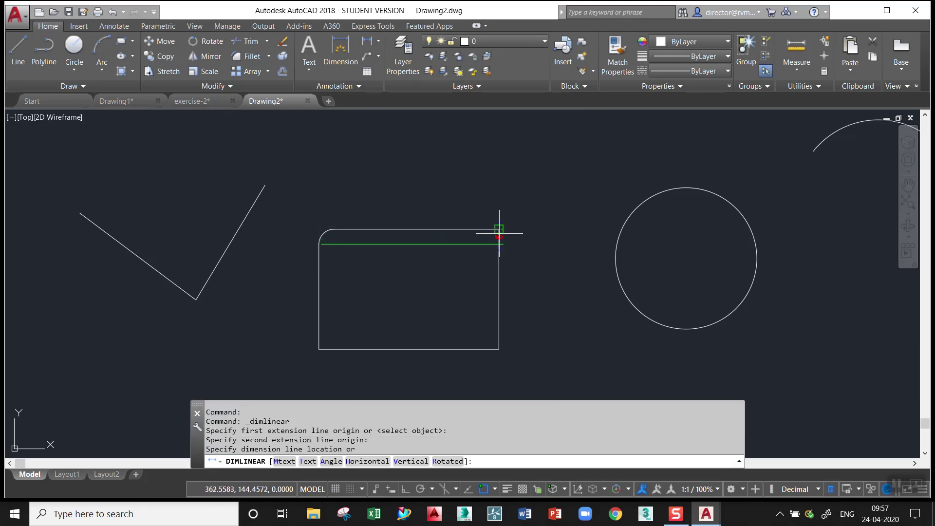
pyautogui.click(422, 192)
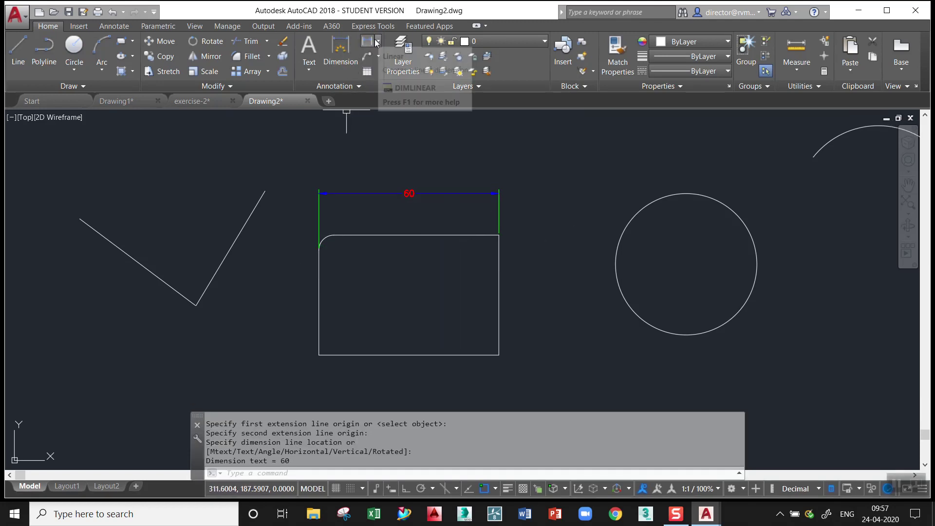
pyautogui.click(372, 42)
pyautogui.click(499, 235)
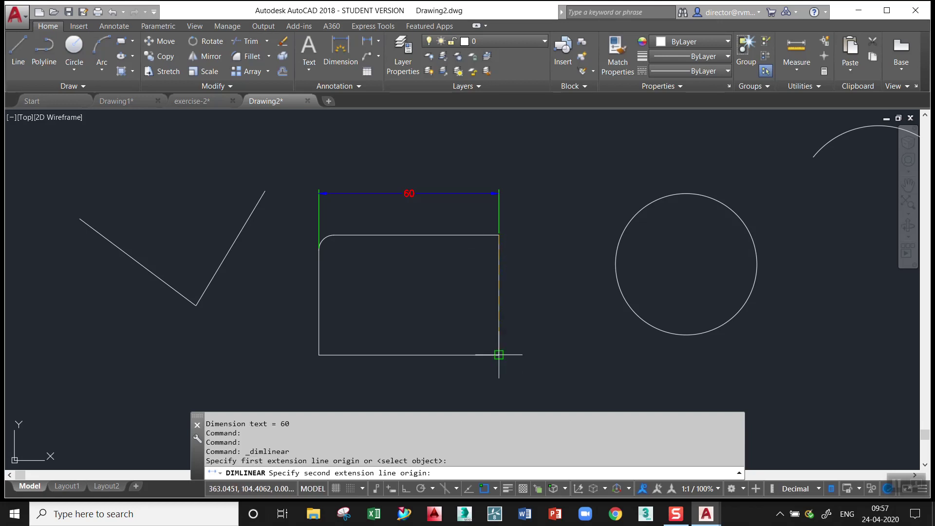
pyautogui.click(499, 355)
pyautogui.click(526, 302)
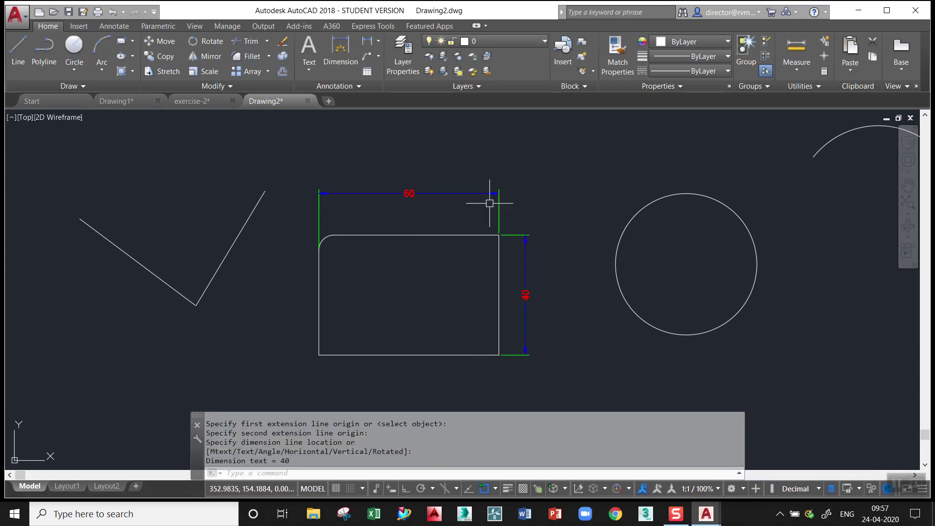
# Step: Draw a small circle to the right of the large circle
pyautogui.moveTo(628, 234); pyautogui.dragTo(398, 213, button='middle')
pyautogui.write('c')
pyautogui.press('Return')
pyautogui.click(590, 241)
pyautogui.click(560, 235)
# Step: Add a 44.8 linear dimension between the large and small circle centres
pyautogui.click(367, 44)
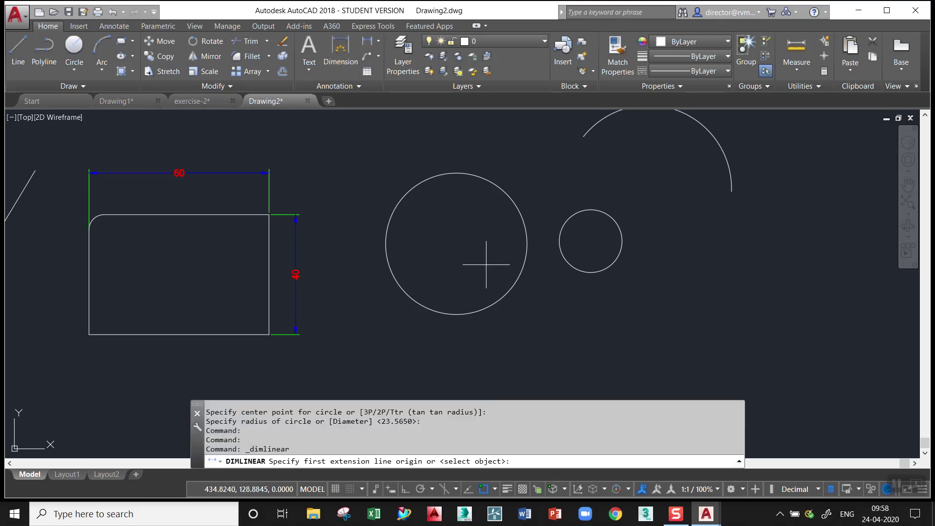
pyautogui.click(457, 244)
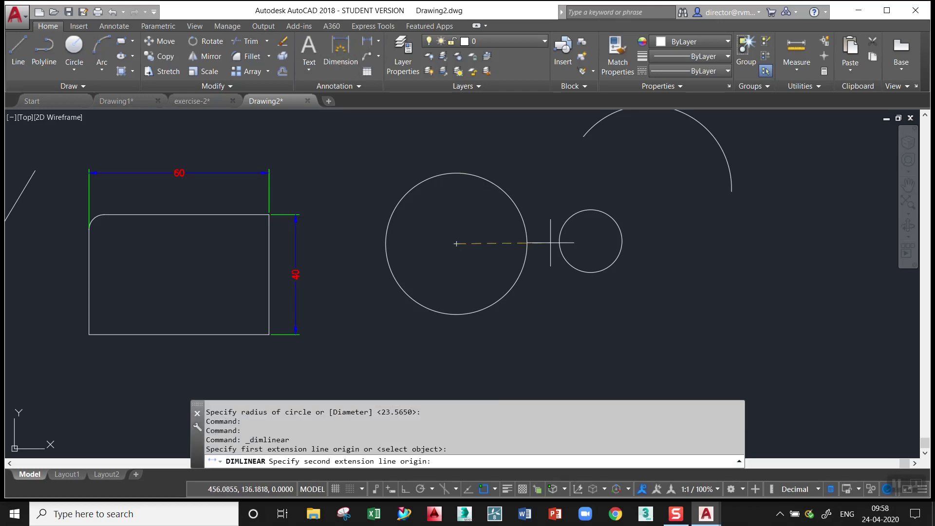
pyautogui.click(591, 241)
pyautogui.click(521, 146)
# Step: Add a 49.43 linear dimension across the arc's endpoints
pyautogui.moveTo(648, 195); pyautogui.dragTo(448, 273, button='middle')
pyautogui.scroll(2, 439, 256)
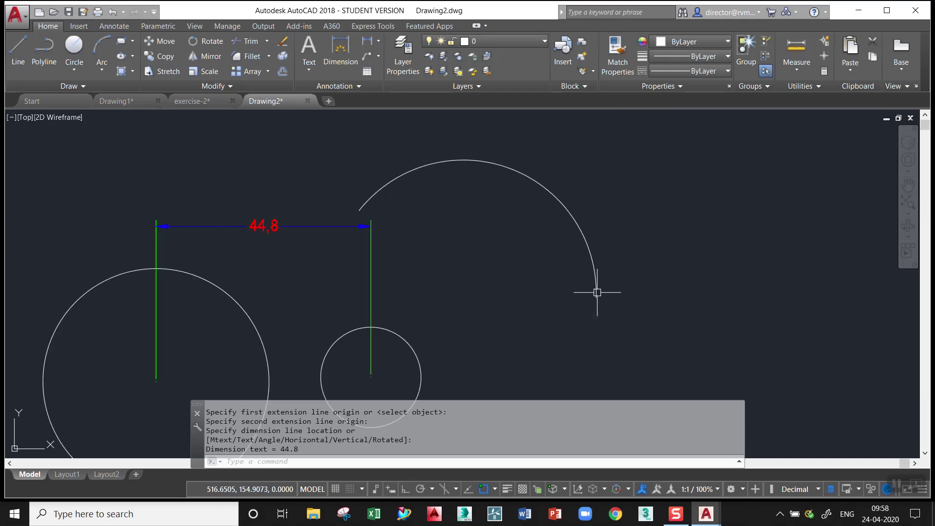
pyautogui.click(340, 49)
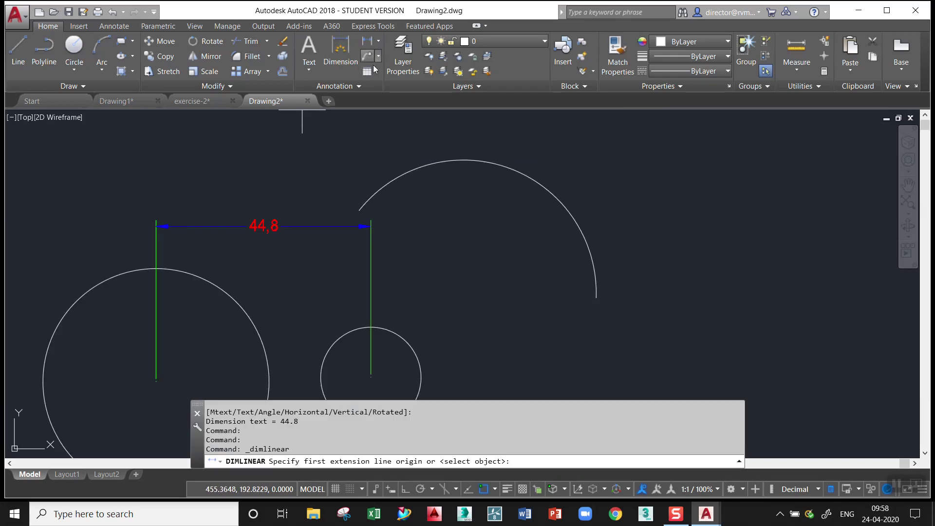
pyautogui.click(359, 210)
pyautogui.click(596, 303)
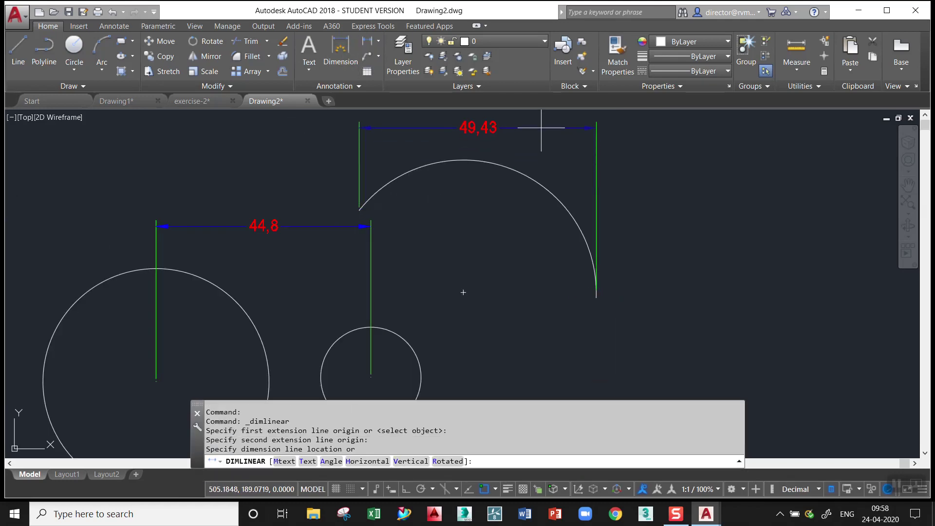
pyautogui.click(545, 129)
# Step: Add an 84.78 dimension from the rectangle's rounded corner to the V line's left end
pyautogui.scroll(-3, 559, 209)
pyautogui.scroll(-1, 560, 209)
pyautogui.moveTo(445, 236); pyautogui.dragTo(538, 215, button='middle')
pyautogui.scroll(2, 424, 226)
pyautogui.moveTo(424, 226); pyautogui.dragTo(572, 216, button='middle')
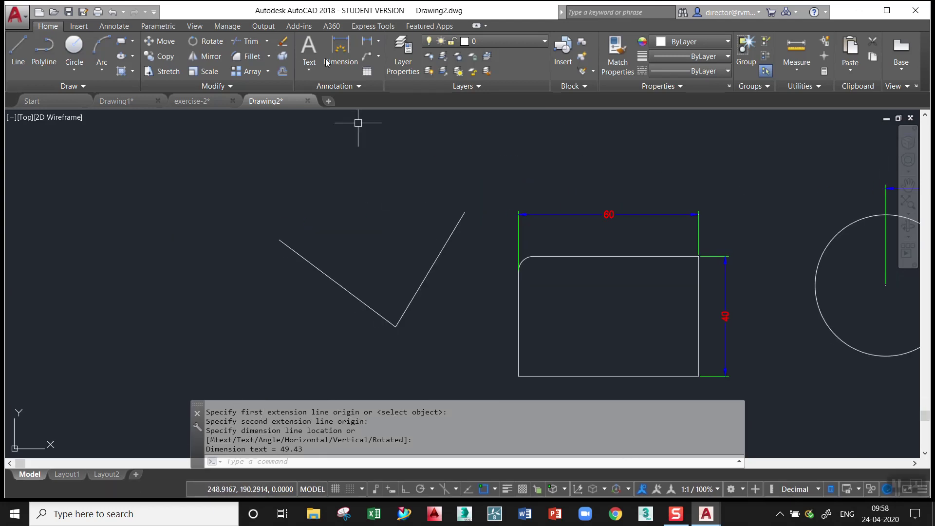
pyautogui.click(367, 41)
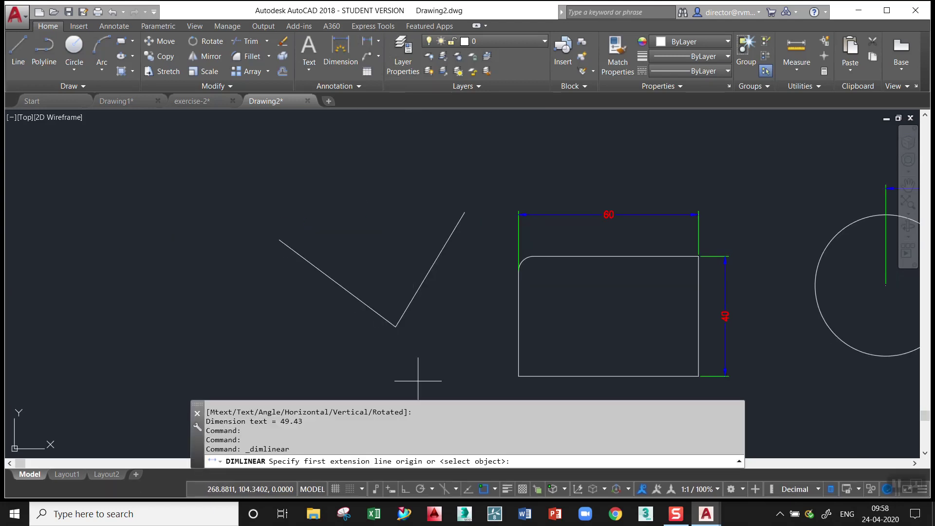
pyautogui.click(535, 265)
pyautogui.click(279, 244)
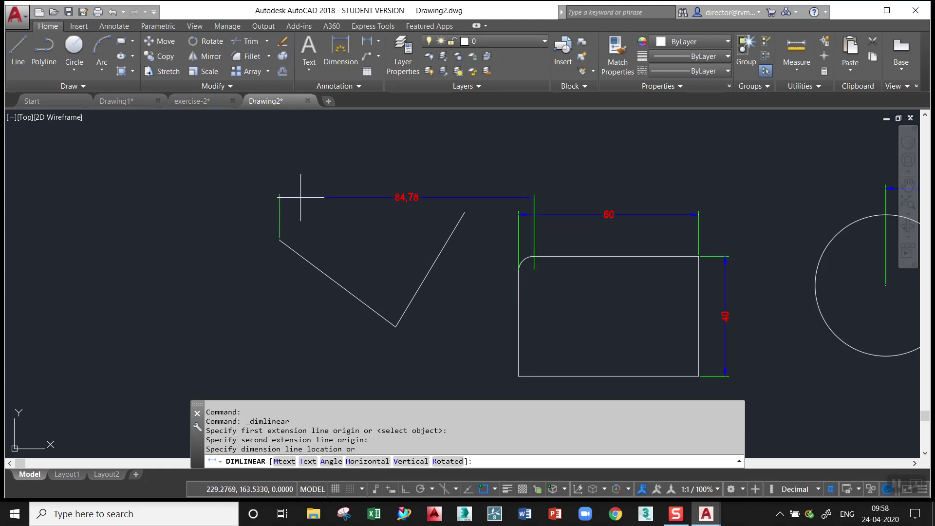
pyautogui.click(300, 161)
# Step: Add a 62.47 dimension from the rectangle's corner to the large circle's centre
pyautogui.moveTo(668, 261); pyautogui.dragTo(595, 291, button='middle')
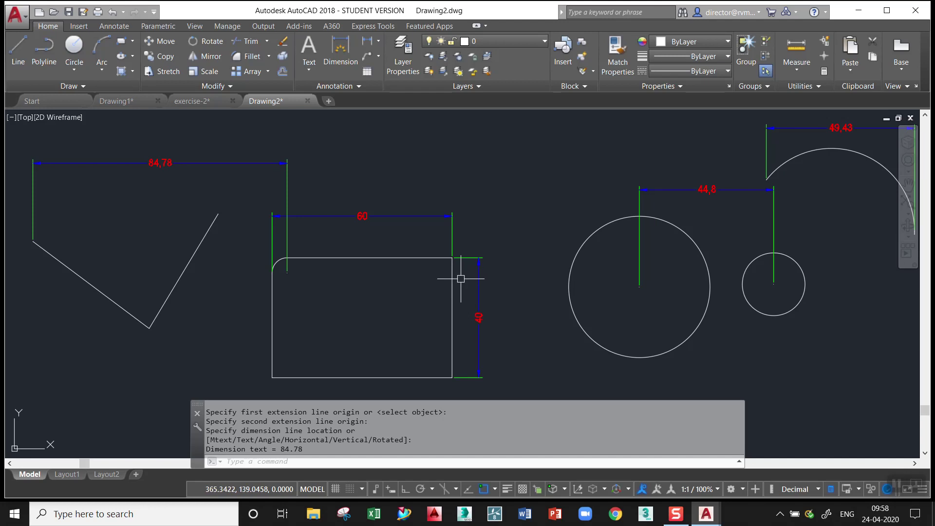
pyautogui.press('Return')
pyautogui.click(453, 258)
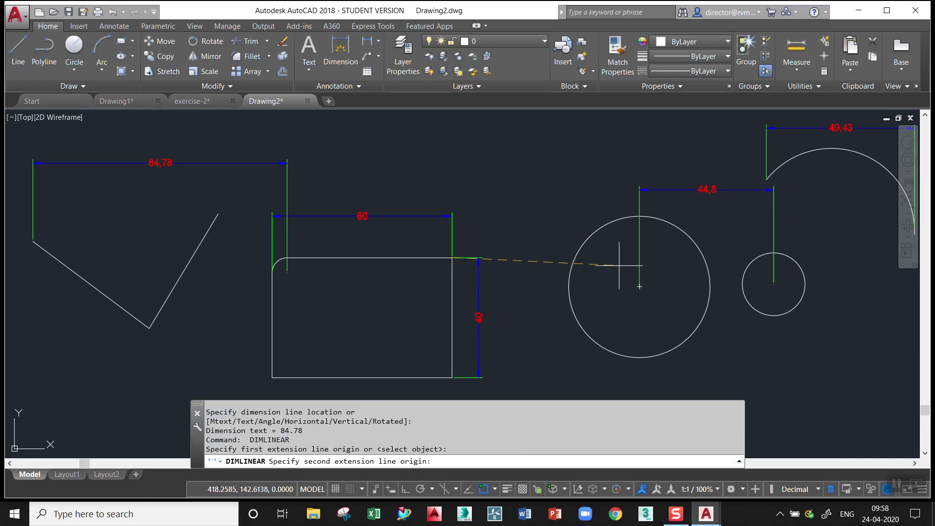
pyautogui.click(641, 288)
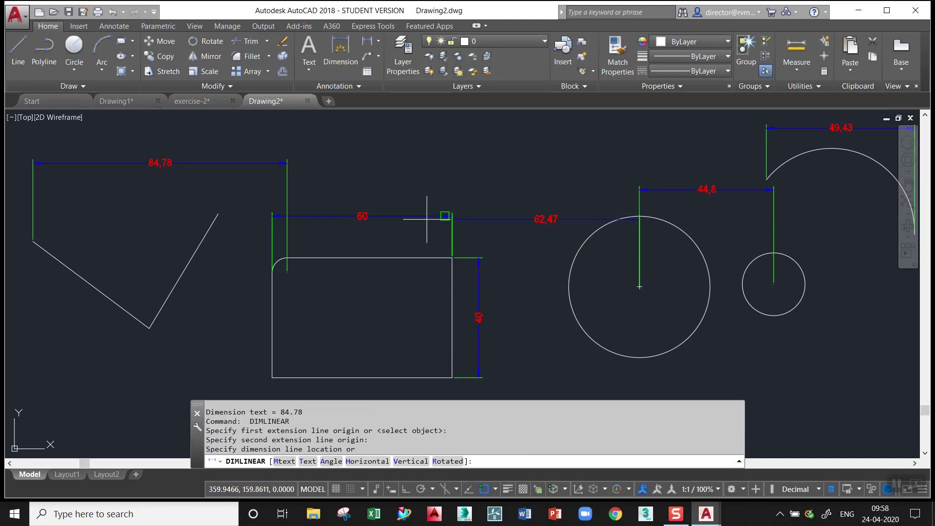
pyautogui.click(428, 219)
pyautogui.scroll(4, 453, 228)
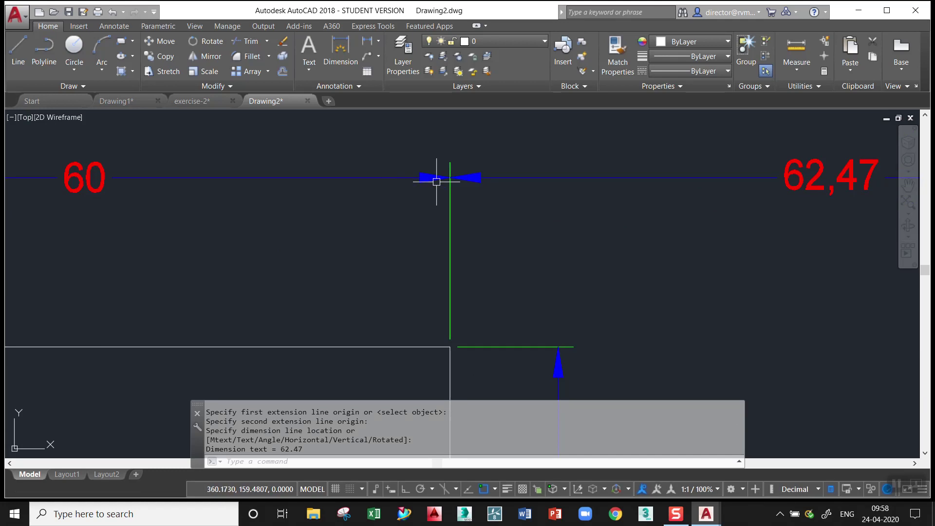
pyautogui.scroll(-4, 636, 229)
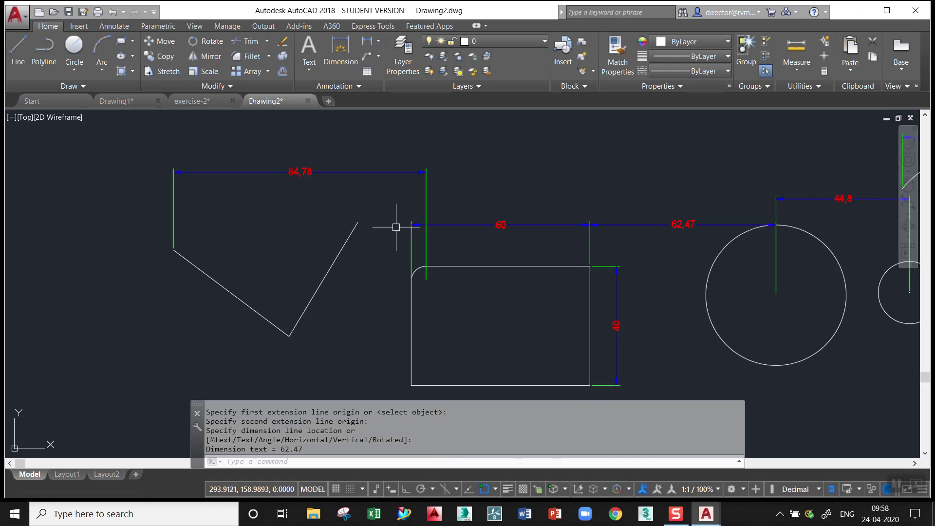
pyautogui.moveTo(732, 267); pyautogui.dragTo(651, 260, button='middle')
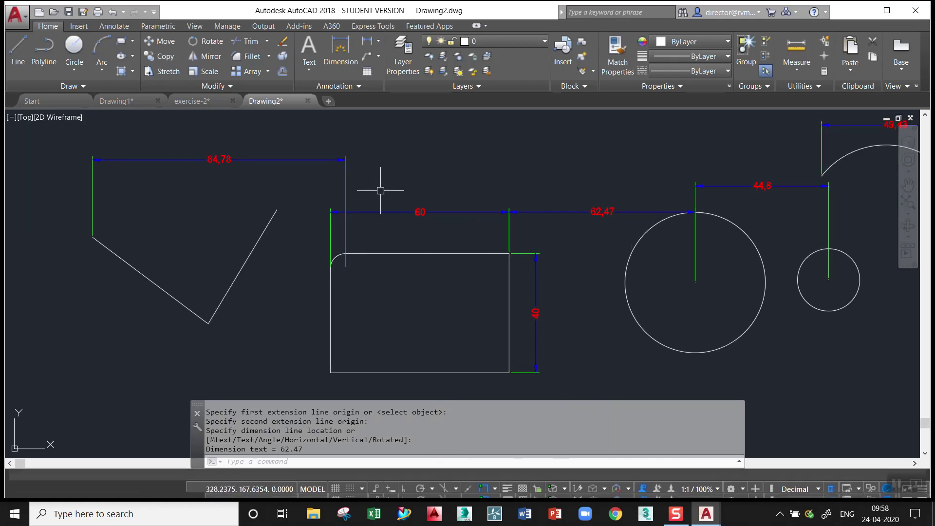
# Step: Add a 48.44 aligned dimension along the slanted line
pyautogui.click(379, 41)
pyautogui.click(386, 89)
pyautogui.click(93, 242)
pyautogui.click(208, 329)
pyautogui.click(136, 309)
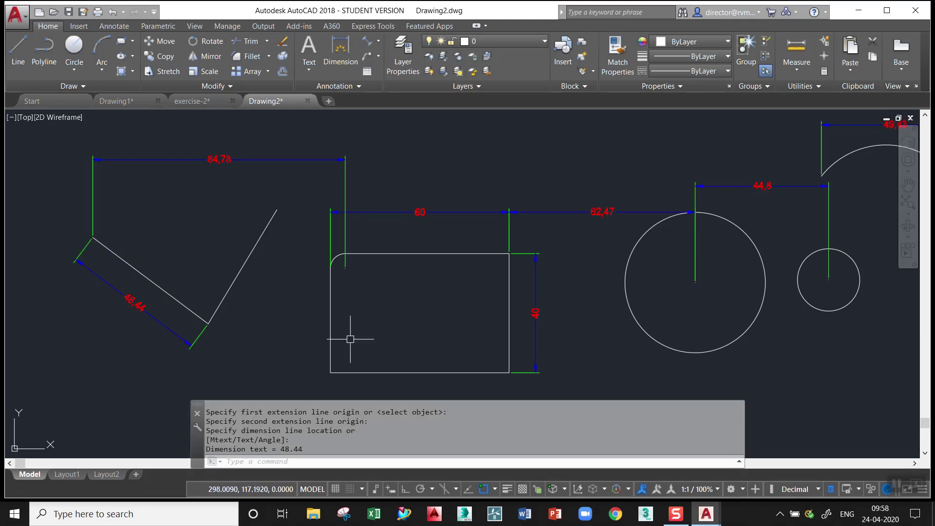
# Step: Add angular dimensions of 84° between the V lines and 90° at the rectangle corner
pyautogui.click(379, 42)
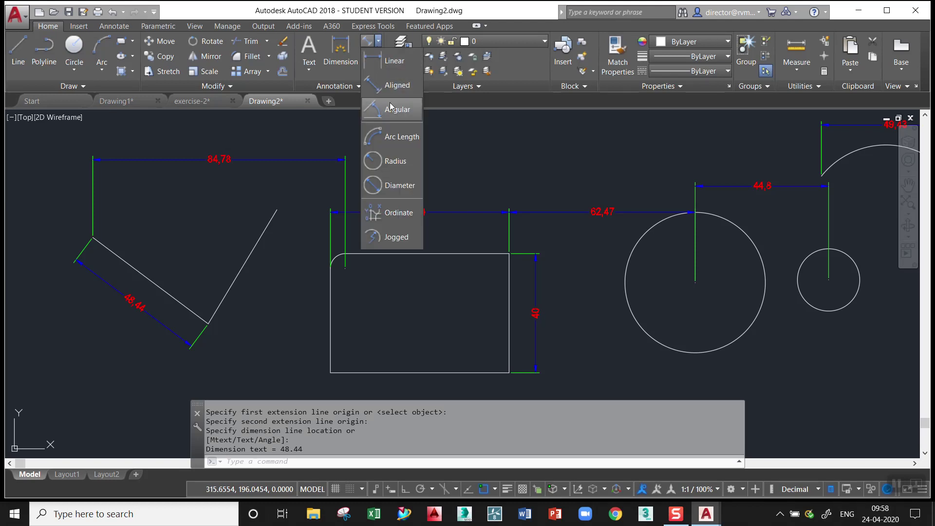
pyautogui.click(391, 114)
pyautogui.click(167, 295)
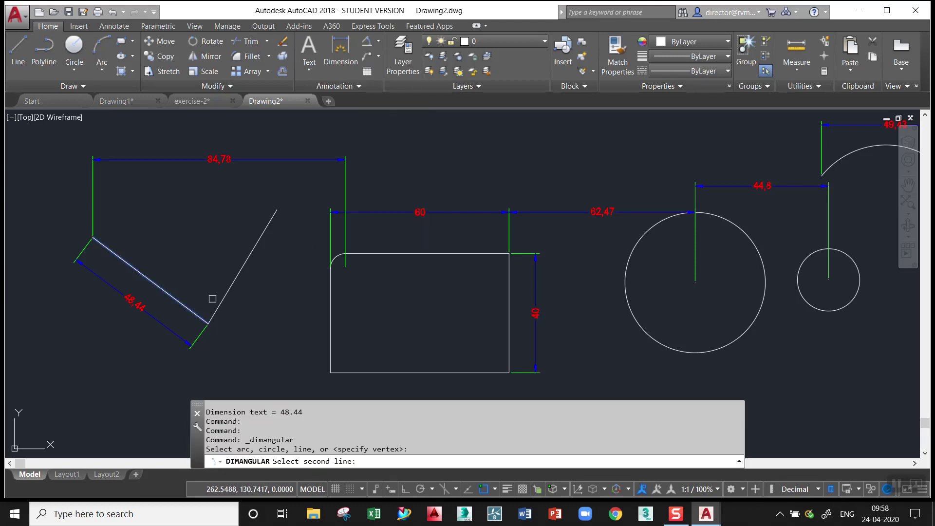
pyautogui.click(228, 292)
pyautogui.click(194, 265)
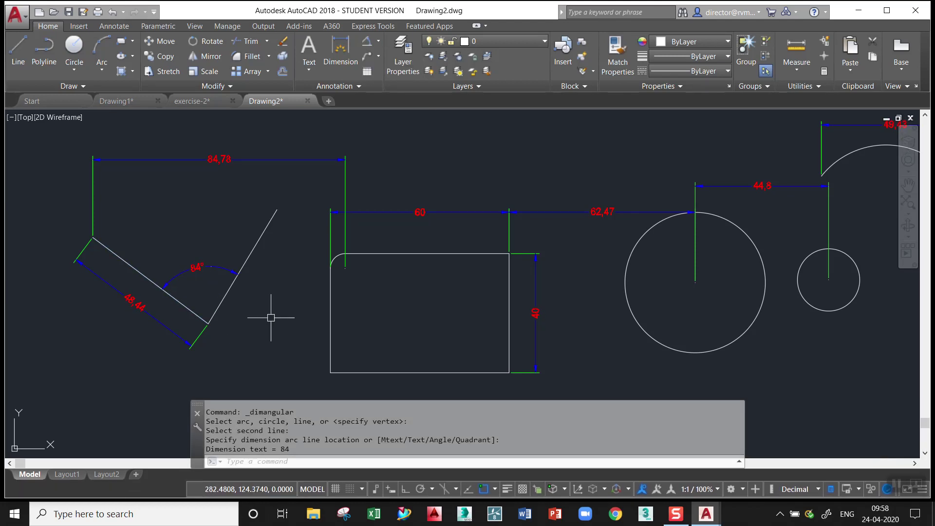
pyautogui.click(369, 42)
pyautogui.click(331, 345)
pyautogui.click(359, 373)
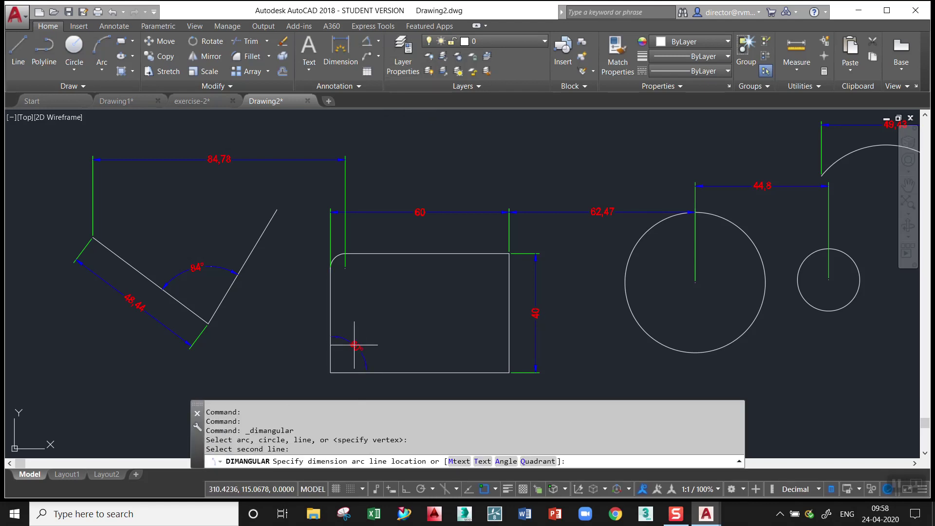
pyautogui.click(374, 344)
pyautogui.moveTo(665, 315); pyautogui.dragTo(507, 247, button='middle')
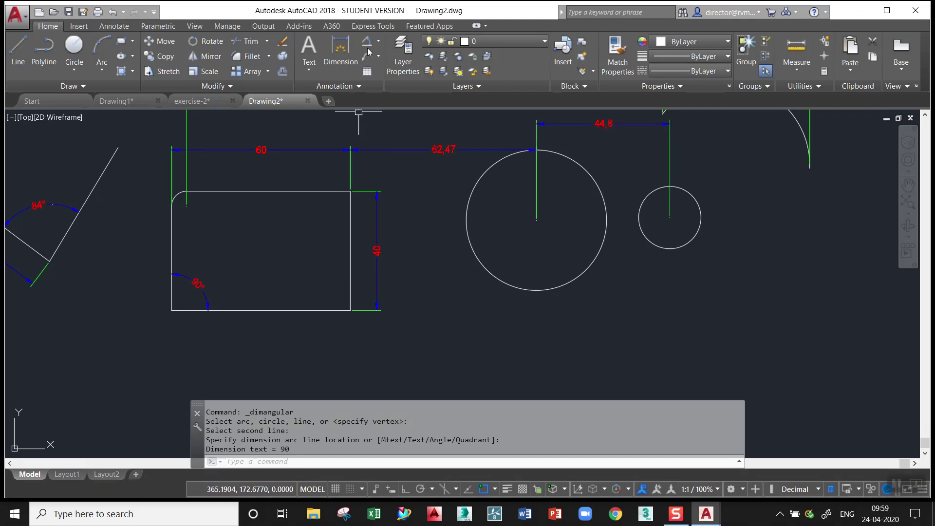
# Step: Draw a line from the rectangle's bottom-right corner to the large circle's centre
pyautogui.write('l')
pyautogui.press('Return')
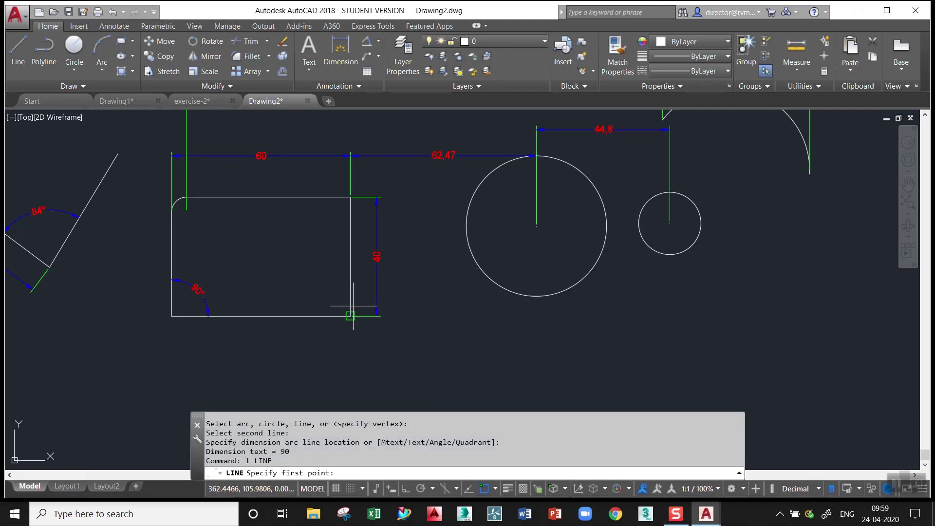
pyautogui.click(351, 313)
pyautogui.click(536, 226)
pyautogui.press('Return')
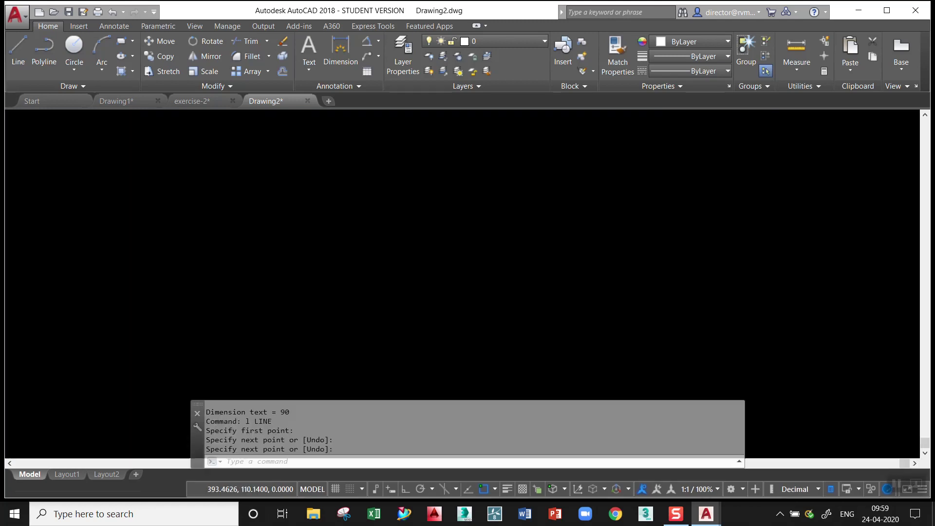
# Step: Load the ACAD_ISO11W100 double-dash dot linetype through the linetype manager
pyautogui.click(425, 277)
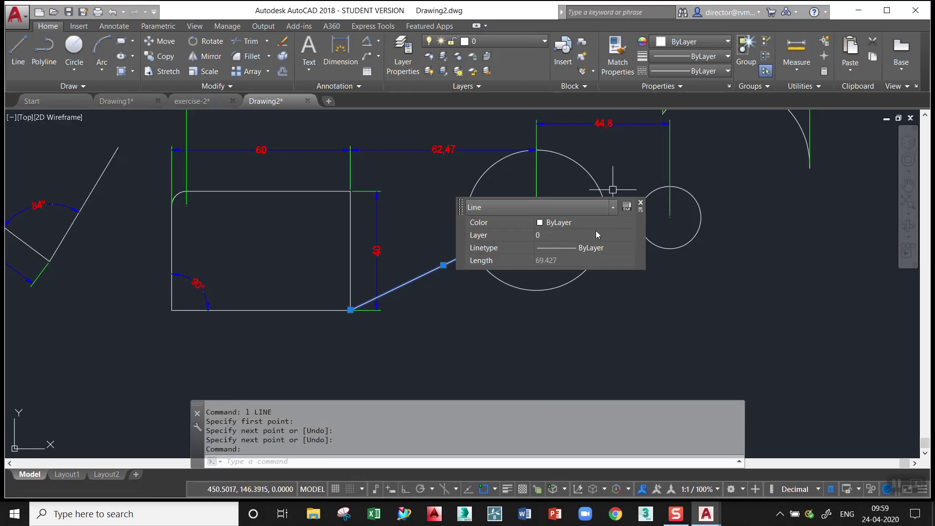
pyautogui.click(706, 70)
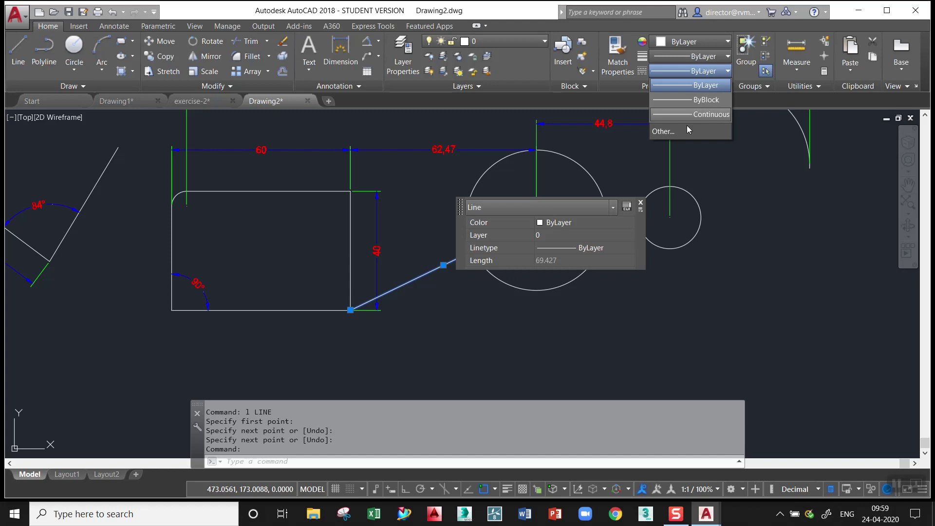
pyautogui.click(698, 57)
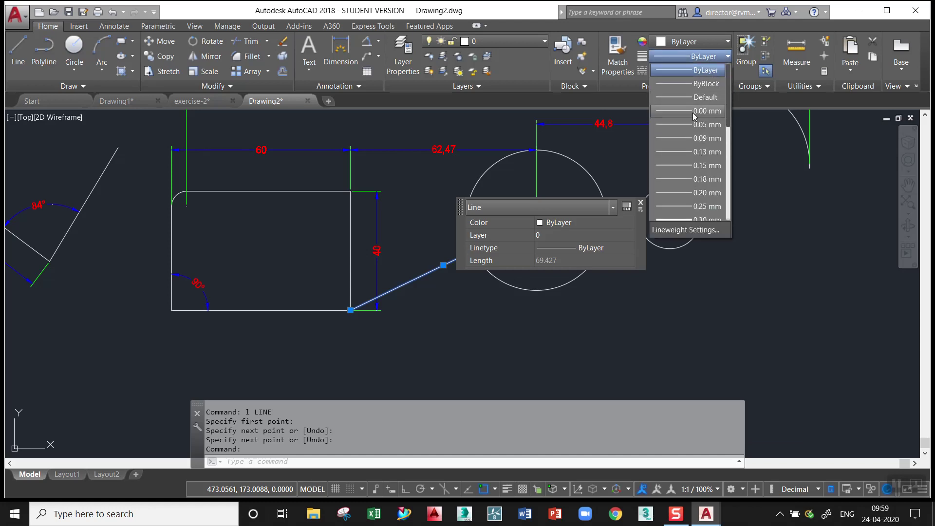
pyautogui.click(690, 53)
pyautogui.click(702, 71)
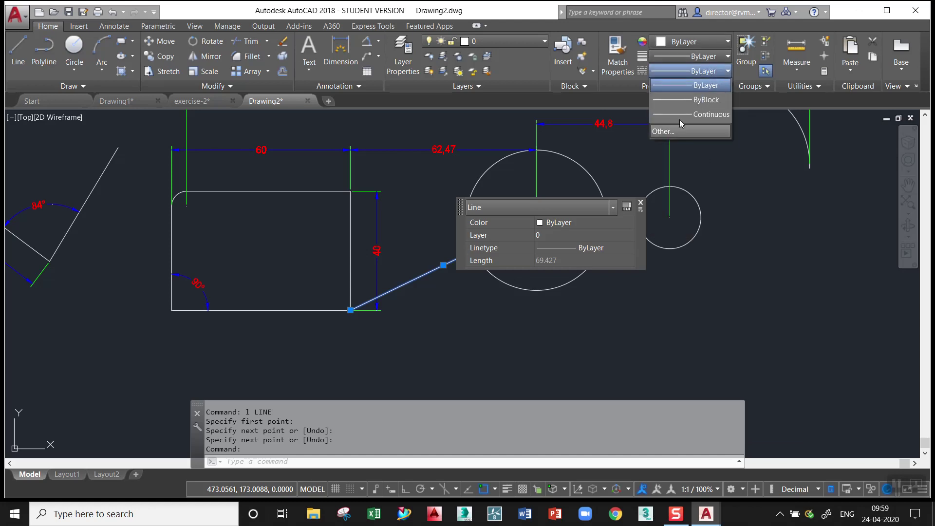
pyautogui.click(679, 133)
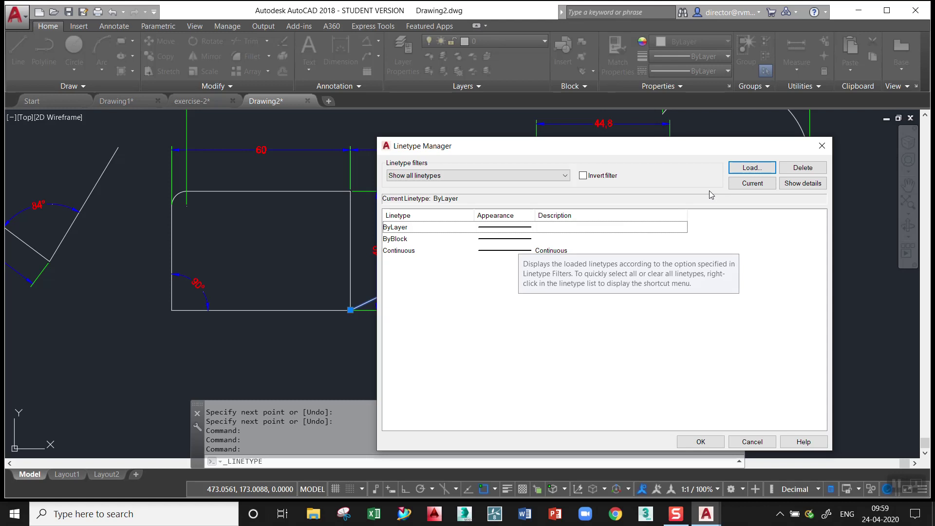
pyautogui.click(746, 168)
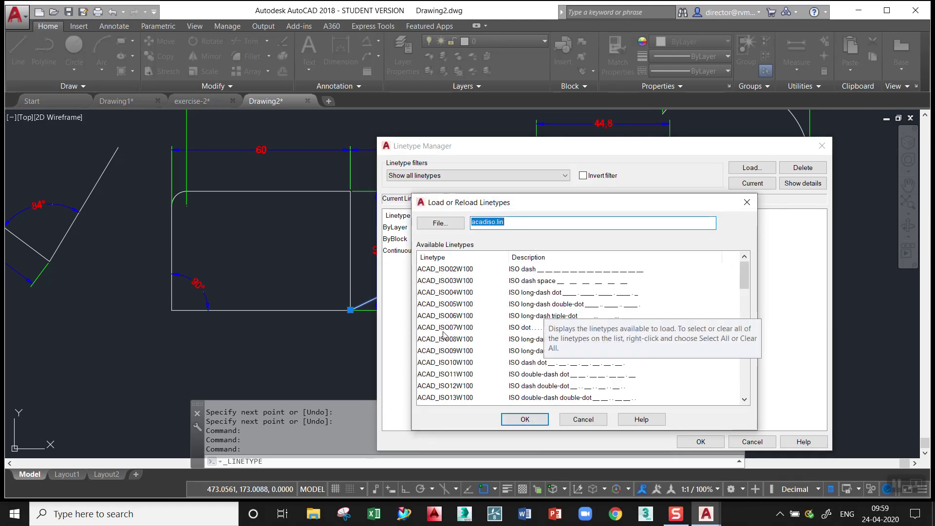
pyautogui.click(460, 328)
pyautogui.scroll(-2, 460, 330)
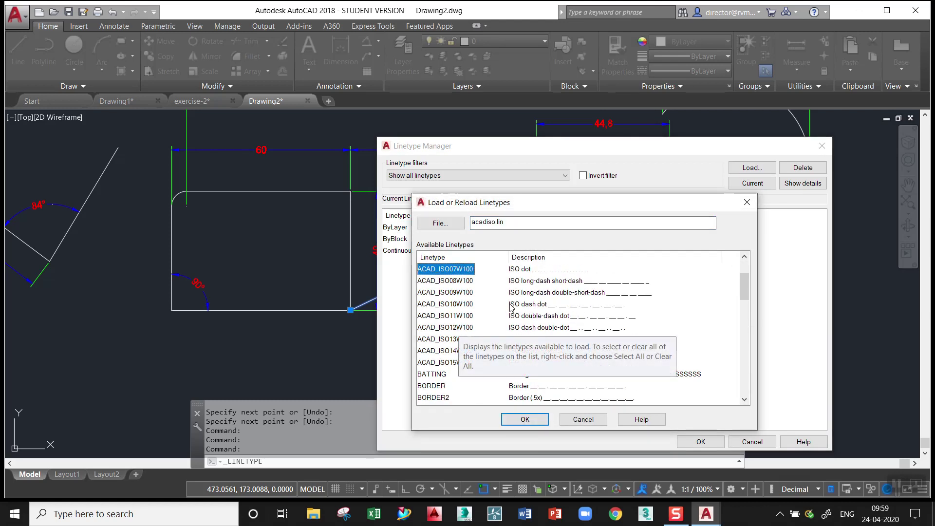
pyautogui.click(457, 317)
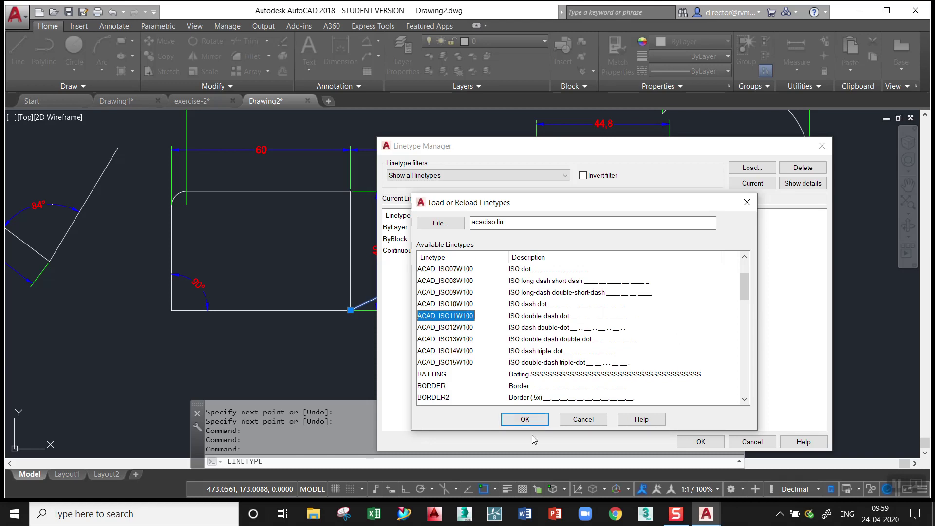
pyautogui.click(538, 422)
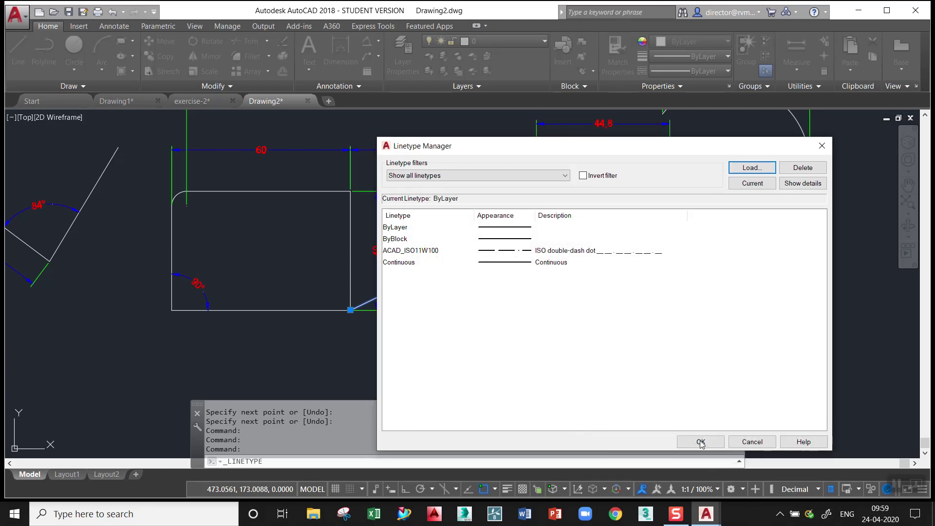
pyautogui.click(701, 440)
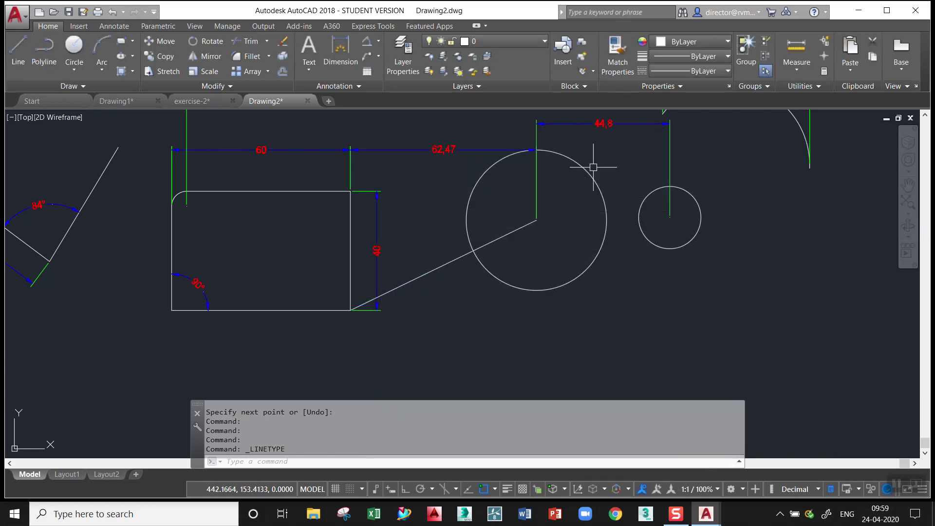
# Step: Apply the ACAD_ISO11W100 linetype to the slanted line, keeping lineweight ByLayer
pyautogui.click(455, 259)
pyautogui.click(713, 58)
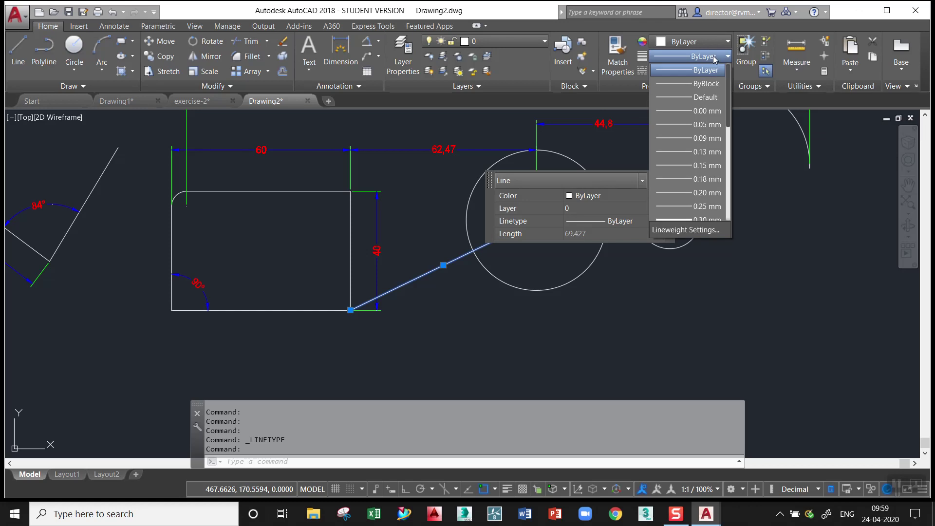
pyautogui.click(703, 61)
pyautogui.click(707, 110)
pyautogui.press('Escape')
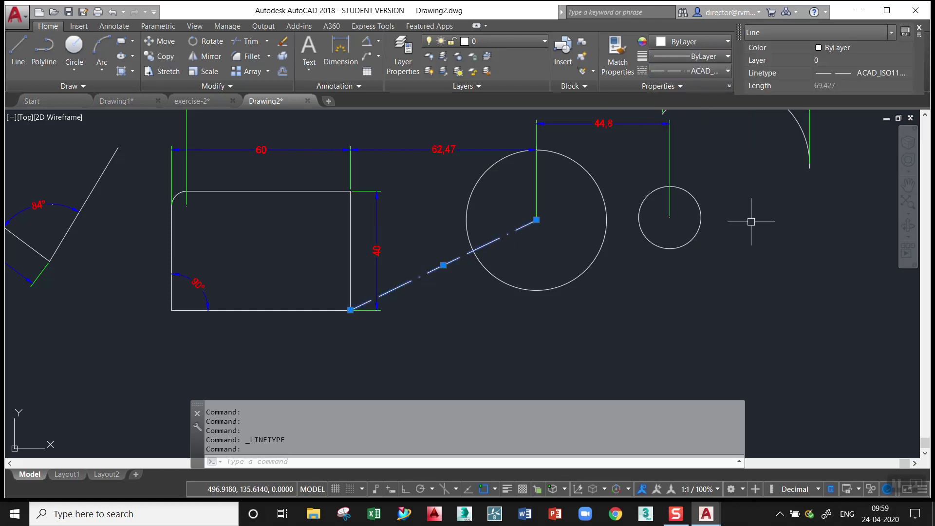
pyautogui.press('Escape')
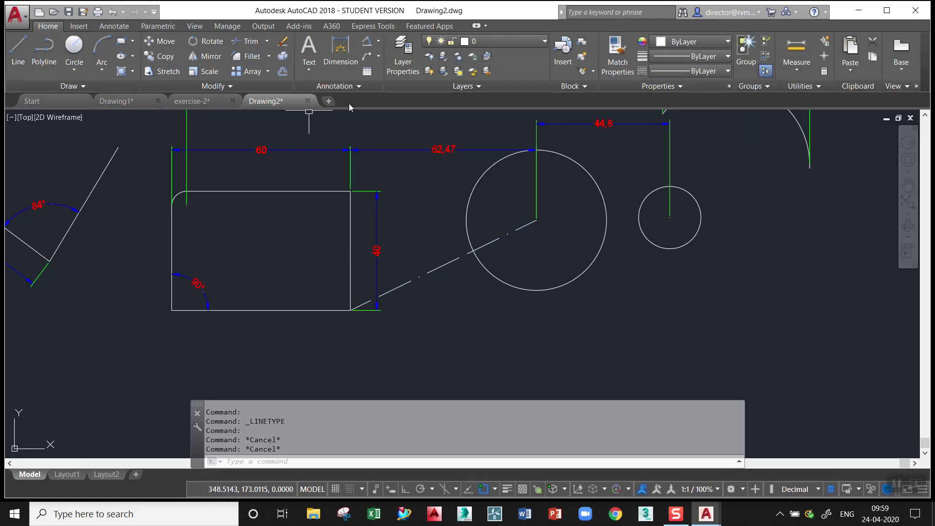
# Step: Add a 64° angular dimension between the dashed line and the rectangle's right edge
pyautogui.click(367, 42)
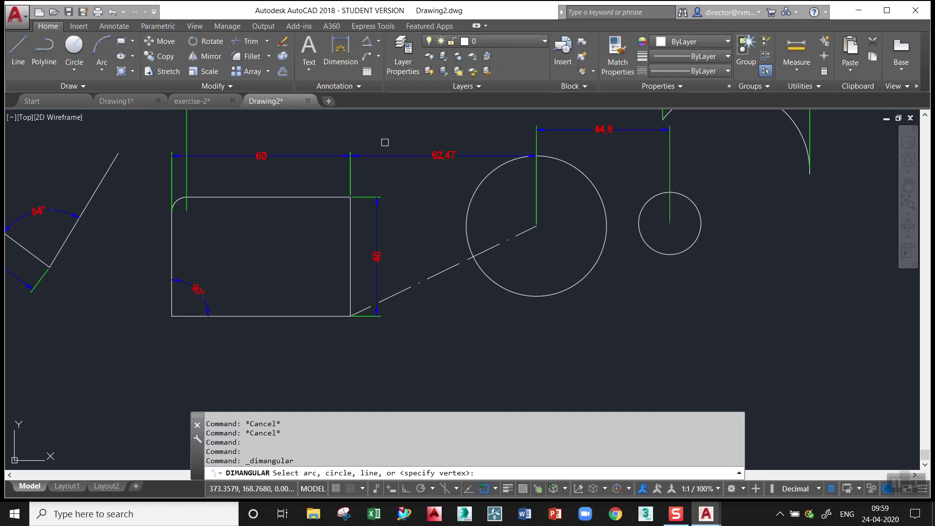
pyautogui.click(396, 290)
pyautogui.click(351, 276)
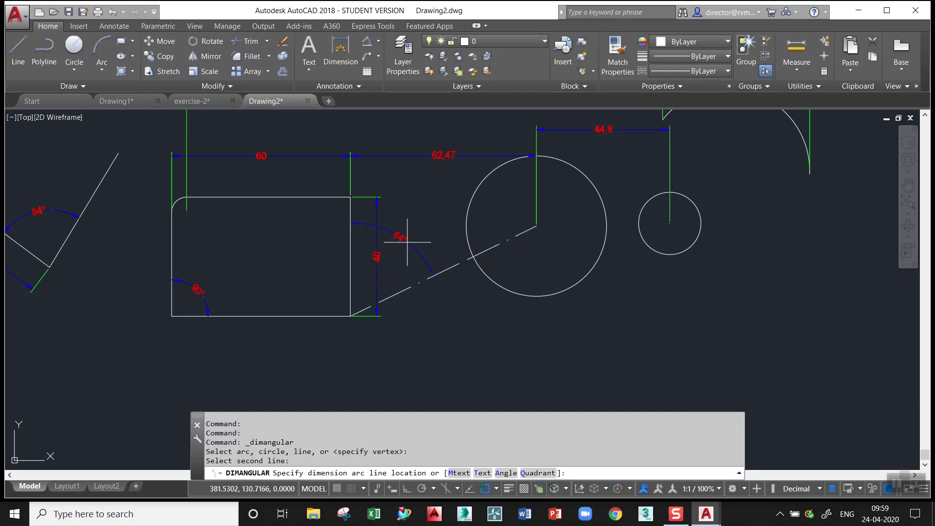
pyautogui.click(407, 242)
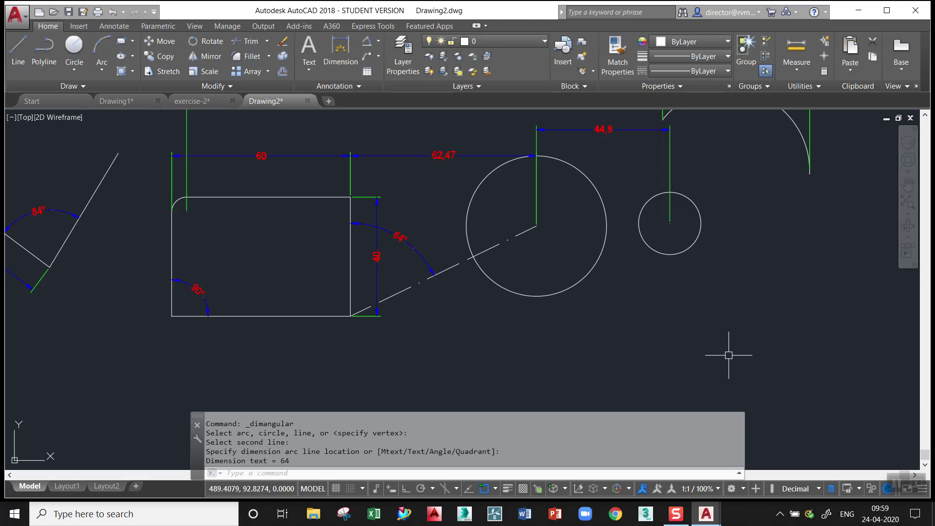
pyautogui.scroll(-2, 466, 217)
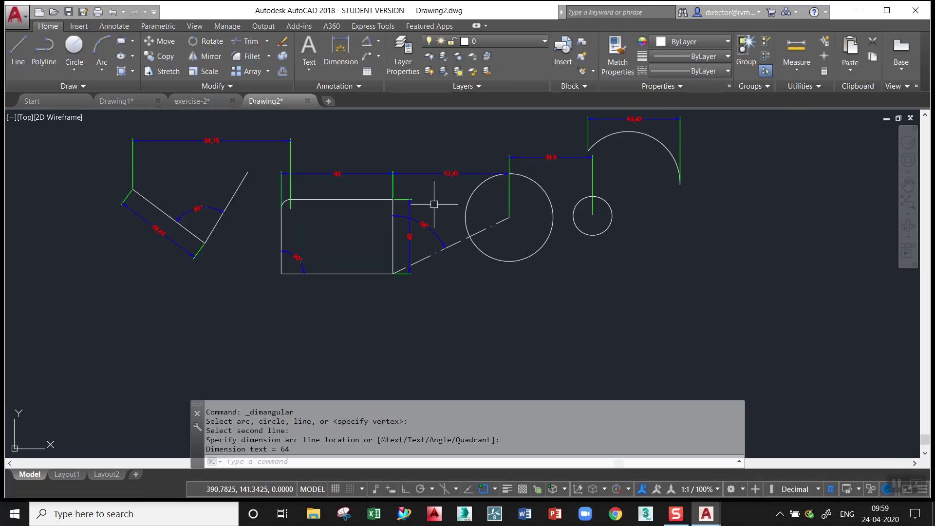
# Step: Add a 69,56 arc-length dimension on the top arc
pyautogui.click(374, 42)
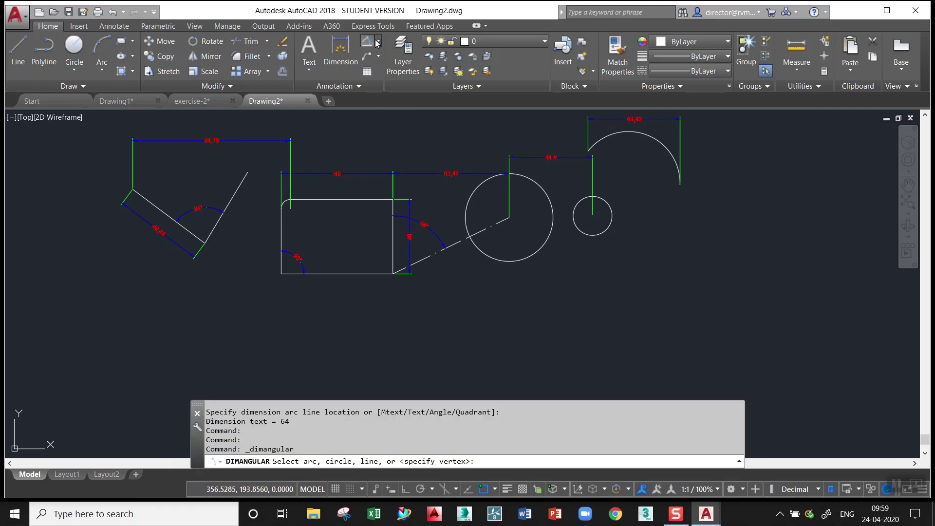
pyautogui.click(378, 44)
pyautogui.click(396, 139)
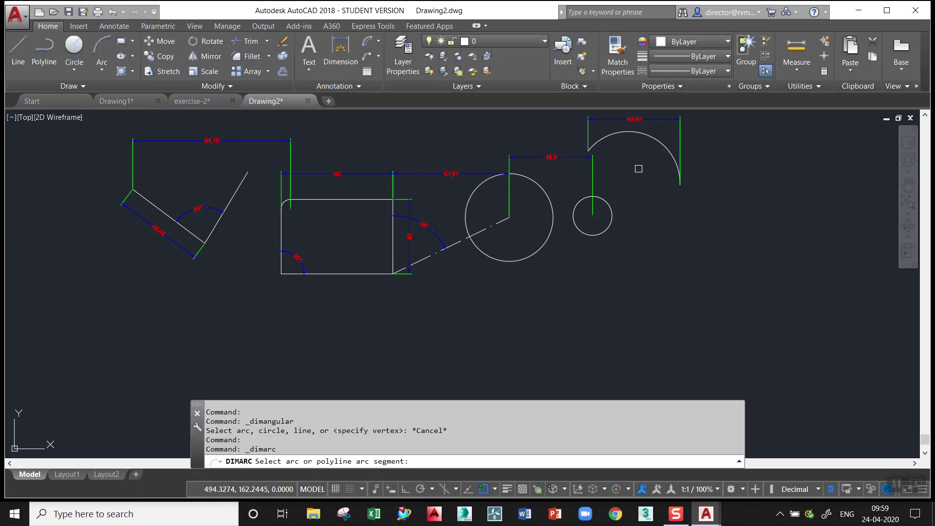
pyautogui.moveTo(642, 171); pyautogui.dragTo(579, 213, button='middle')
pyautogui.click(601, 189)
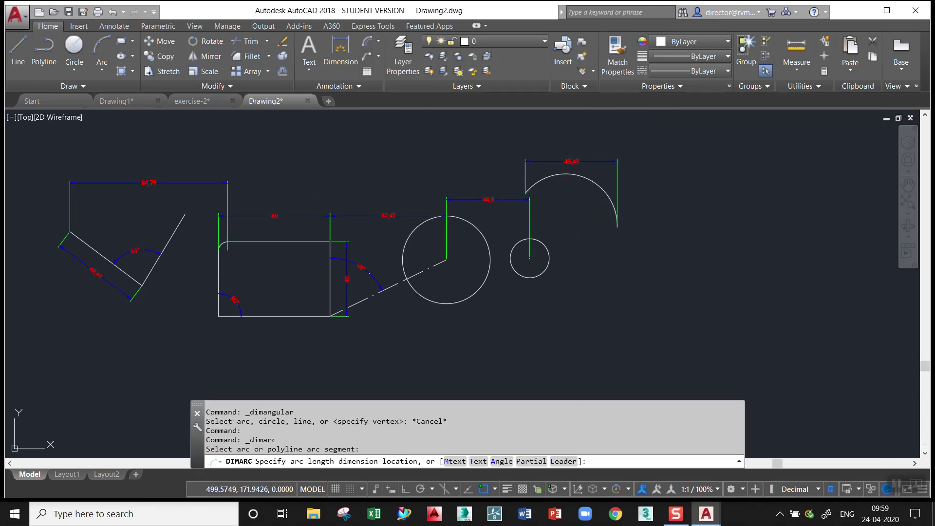
pyautogui.click(586, 194)
pyautogui.scroll(4, 612, 207)
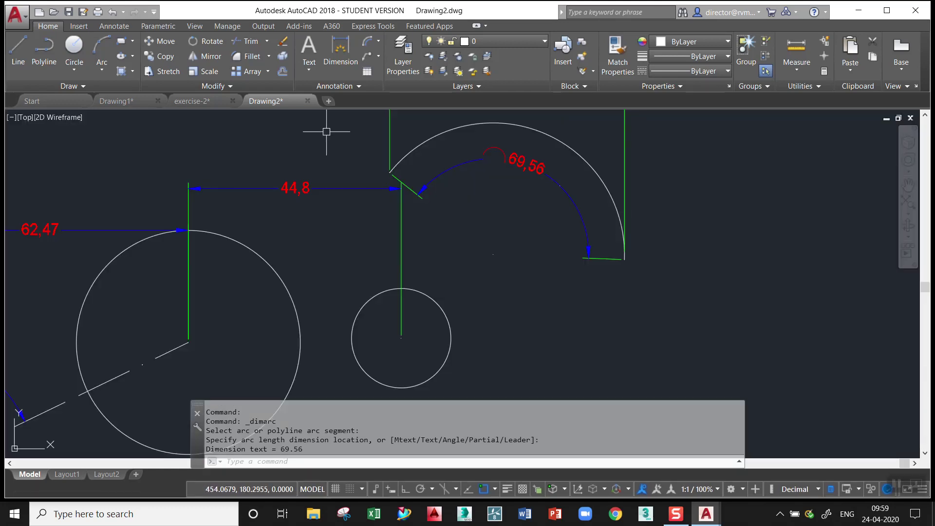
pyautogui.click(378, 43)
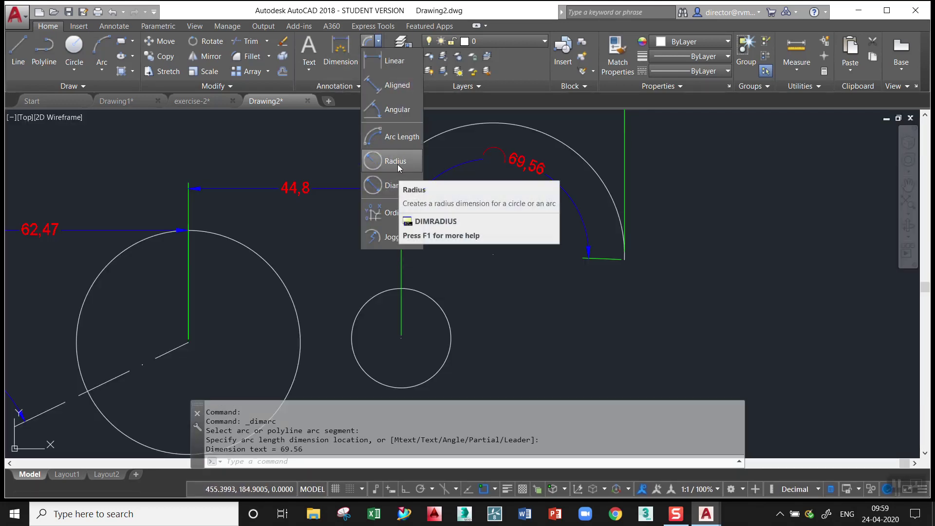
# Step: Add an R10,46 radius dimension to the small circle
pyautogui.click(397, 163)
pyautogui.click(445, 315)
pyautogui.click(478, 312)
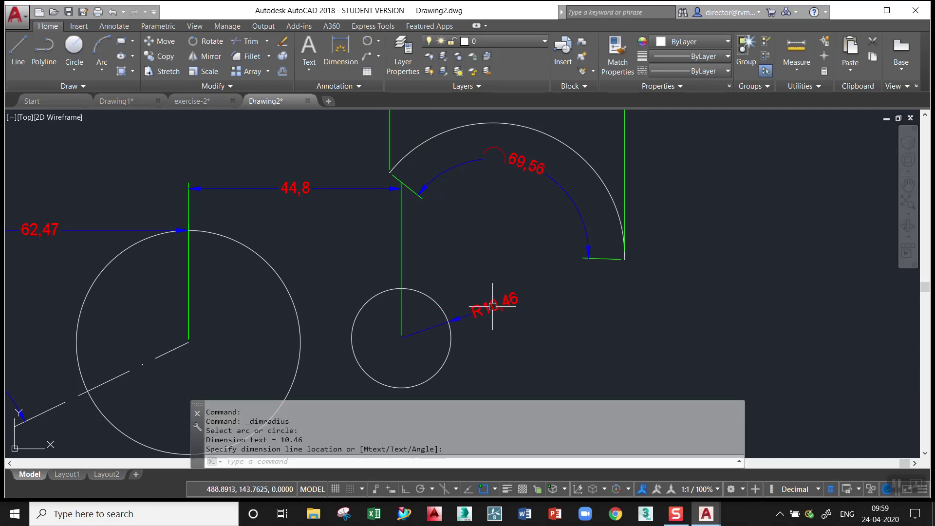
pyautogui.moveTo(327, 268); pyautogui.dragTo(701, 217, button='middle')
pyautogui.moveTo(219, 304); pyautogui.dragTo(633, 214, button='middle')
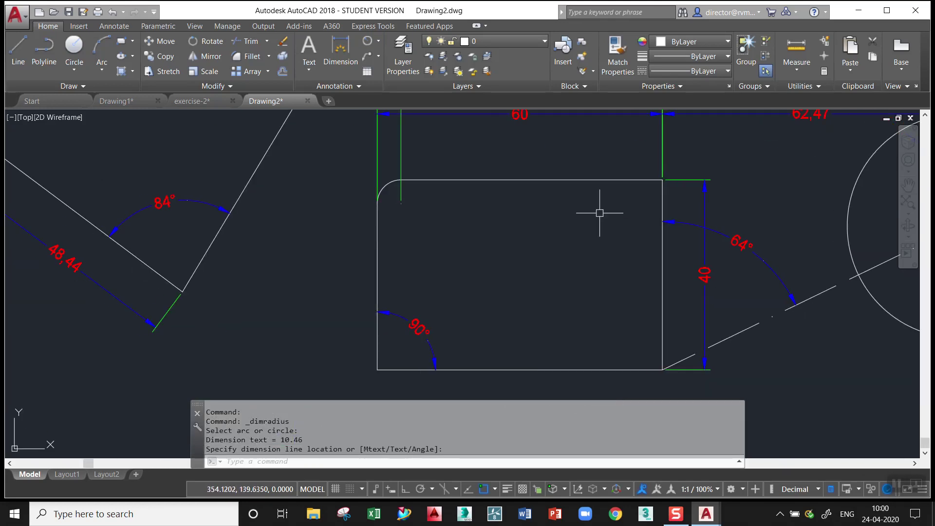
# Step: Add an R5 radius dimension to the rectangle's filleted corner
pyautogui.press('Return')
pyautogui.click(388, 185)
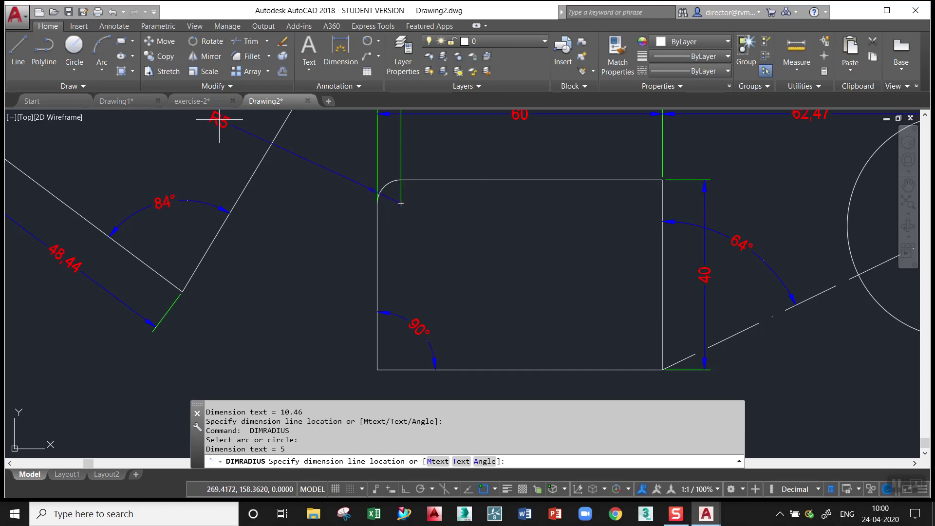
pyautogui.click(351, 172)
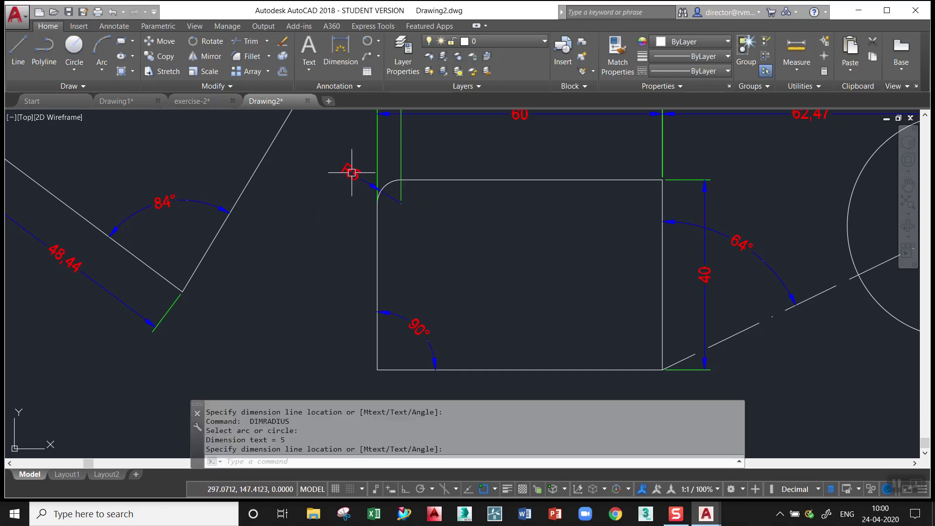
pyautogui.click(378, 41)
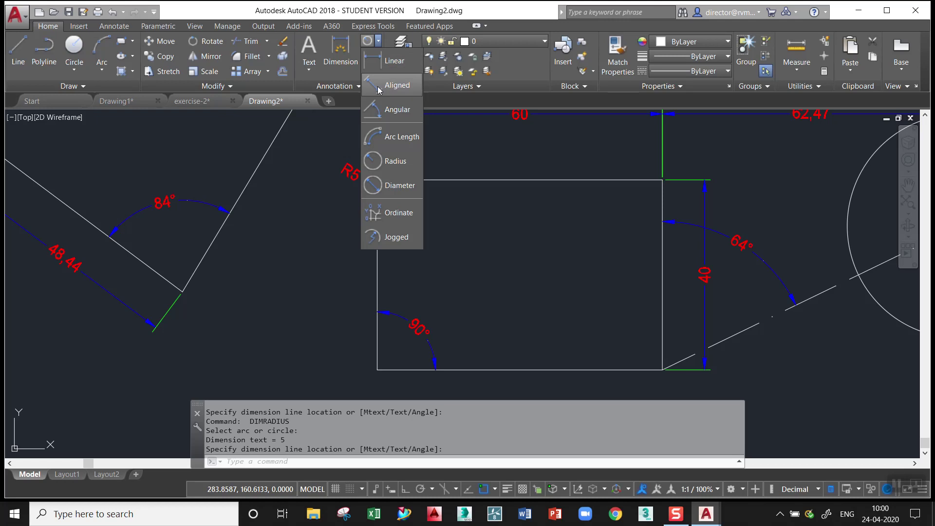
pyautogui.click(399, 188)
pyautogui.moveTo(603, 269); pyautogui.dragTo(192, 229, button='middle')
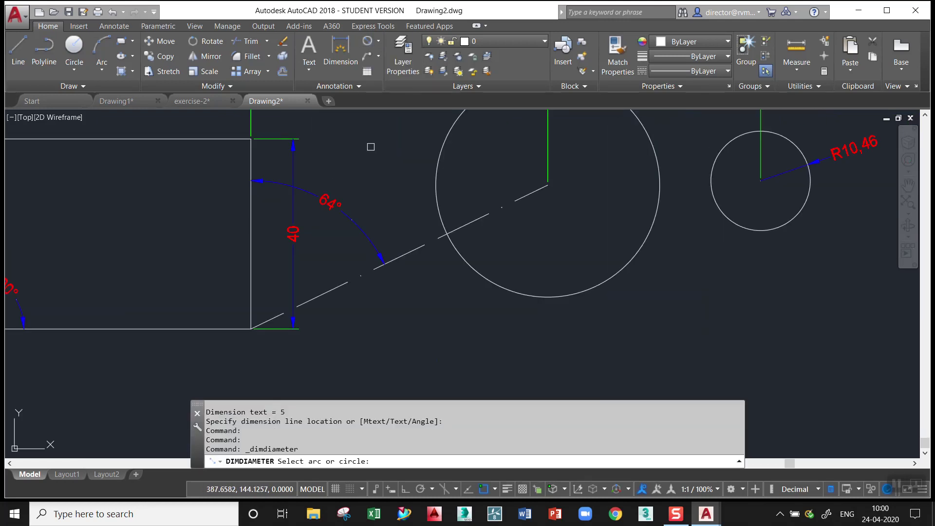
# Step: Place a Ø47,13 diameter dimension on the large circle
pyautogui.click(518, 294)
pyautogui.click(473, 317)
pyautogui.scroll(-3, 564, 314)
pyautogui.moveTo(564, 313); pyautogui.dragTo(532, 209, button='middle')
pyautogui.scroll(3, 495, 216)
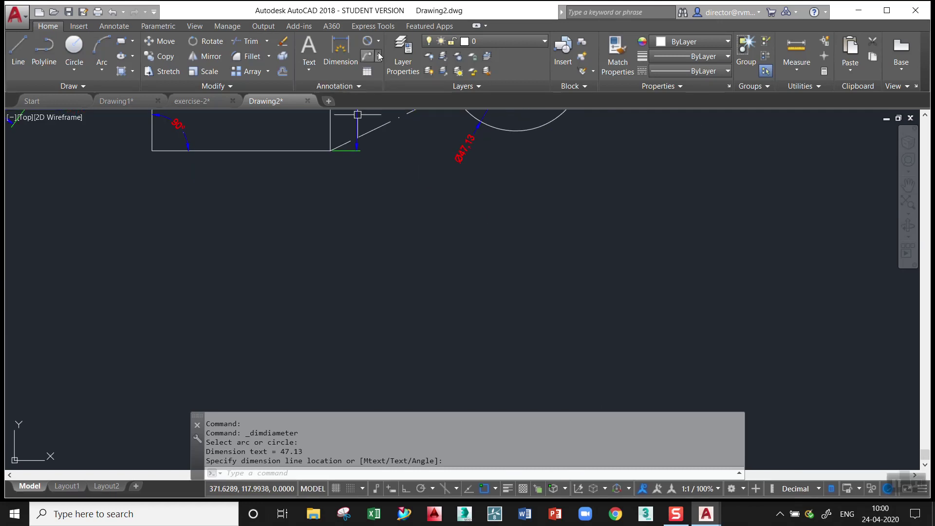
# Step: Start an ordinate dimension, cancel it, and look through the leader options
pyautogui.click(379, 41)
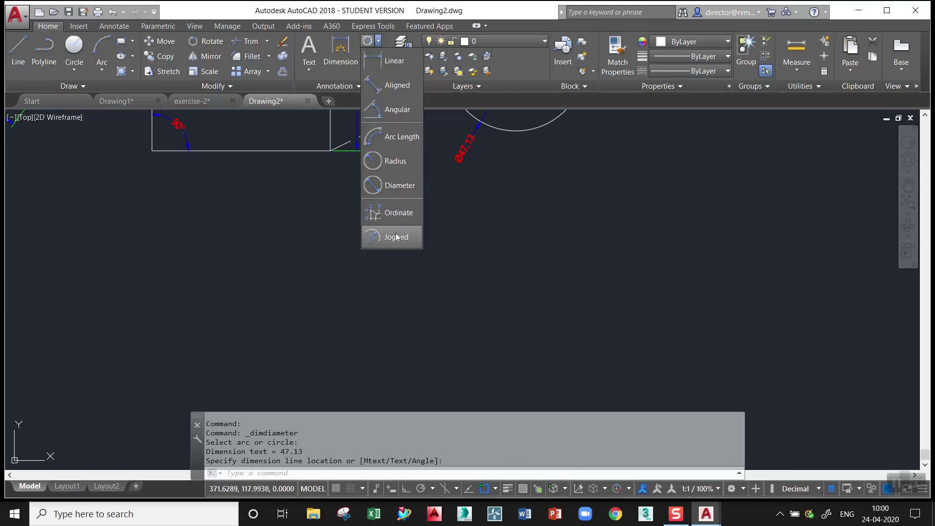
pyautogui.click(395, 213)
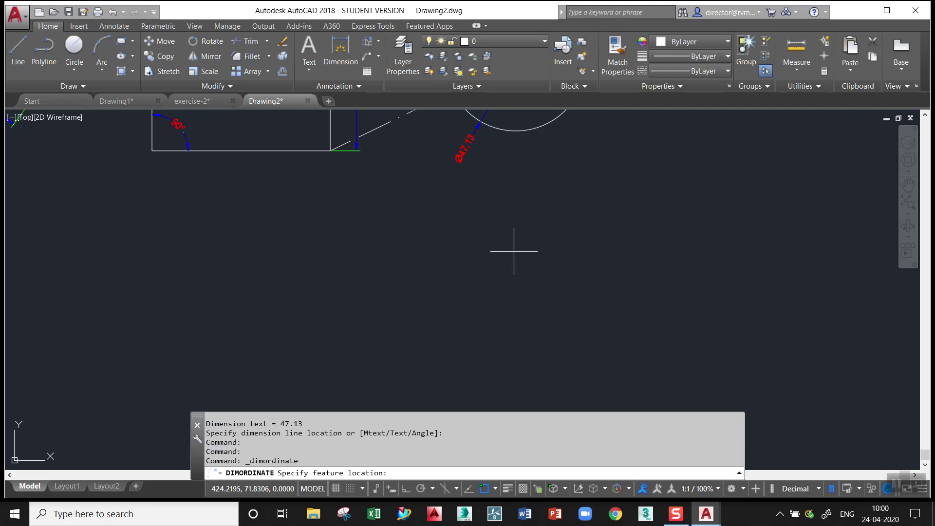
pyautogui.press('Escape')
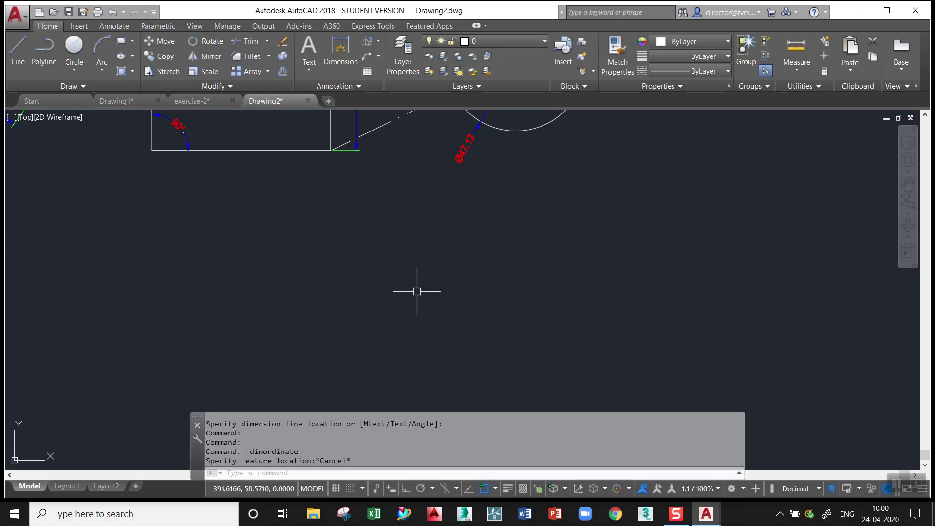
pyautogui.click(379, 59)
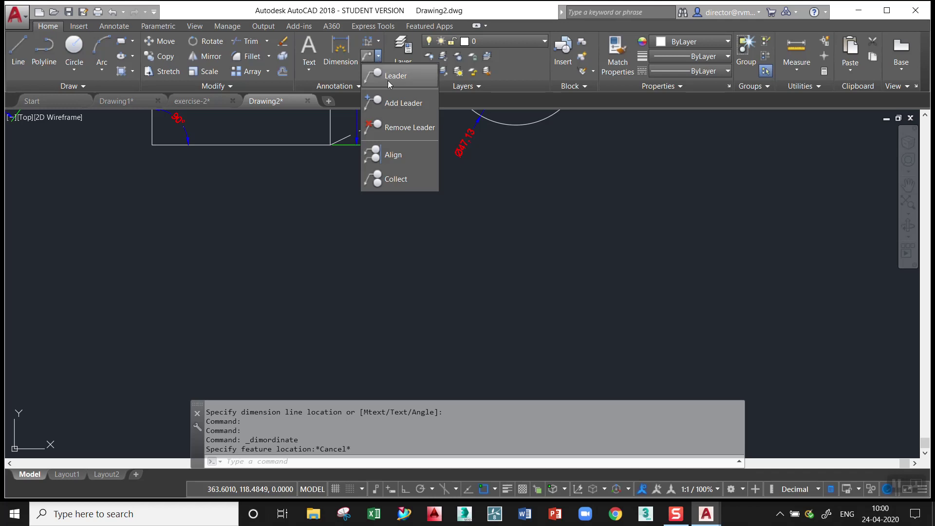
pyautogui.click(346, 63)
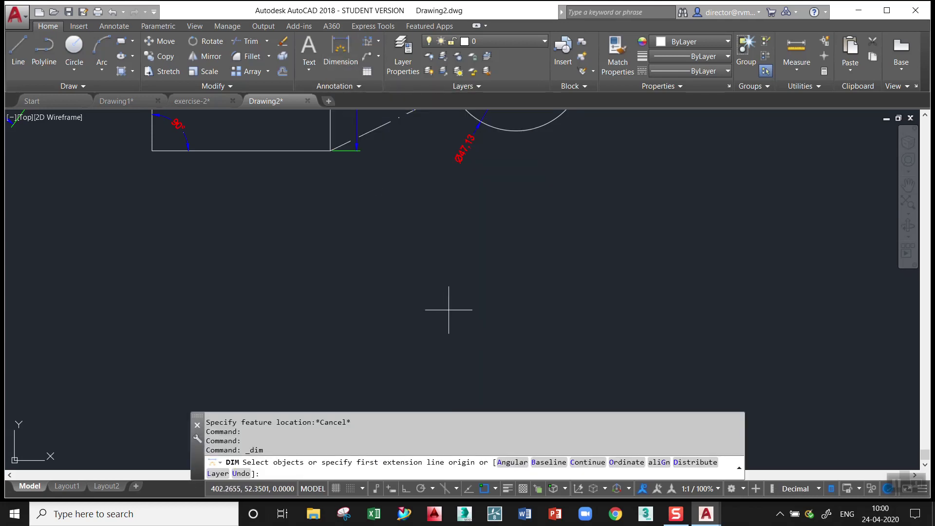
pyautogui.press('Escape')
pyautogui.scroll(-2, 444, 284)
pyautogui.scroll(4, 444, 284)
pyautogui.moveTo(445, 247)
pyautogui.mouseDown(button='middle')
pyautogui.moveTo(399, 209)
pyautogui.moveTo(401, 233)
pyautogui.moveTo(467, 205)
pyautogui.mouseUp(button='middle')
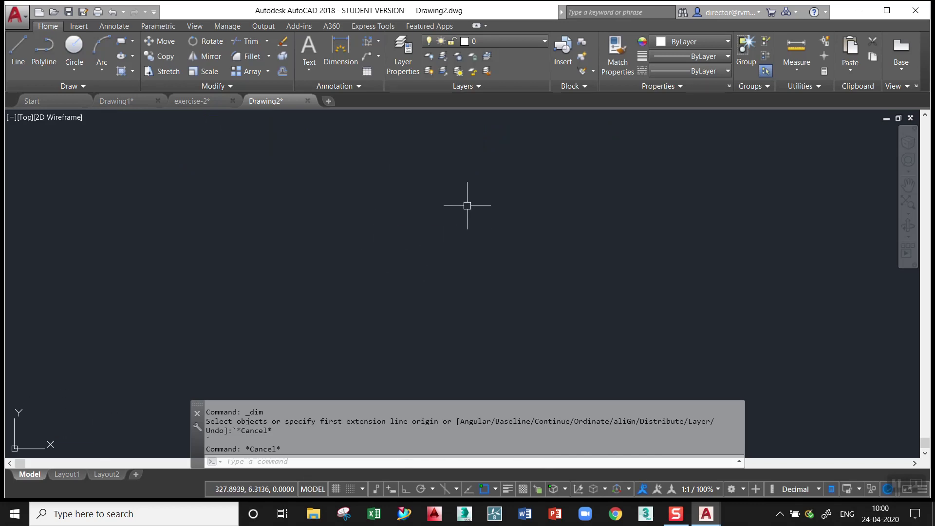
# Step: With Ortho on, draw the horizontal base edge of the profile
pyautogui.write('l')
pyautogui.press('Return')
pyautogui.click(222, 318)
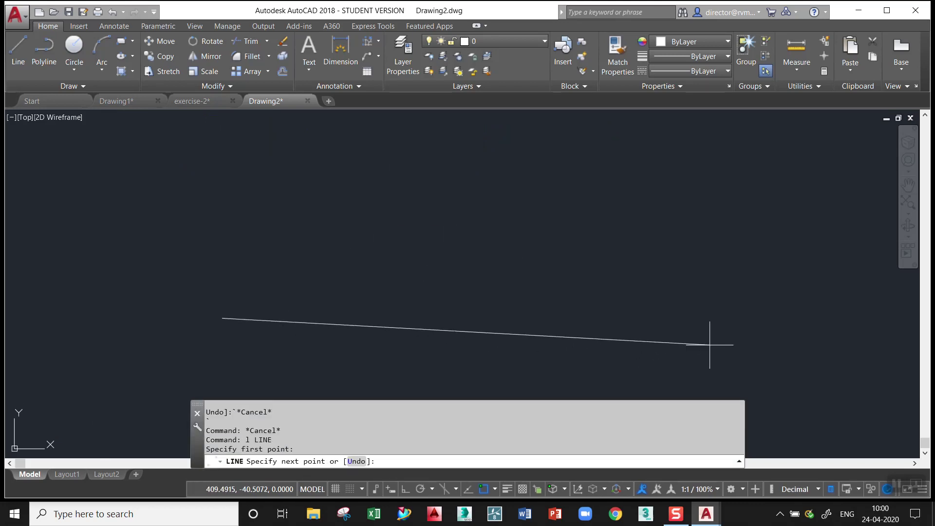
pyautogui.press('F8')
pyautogui.click(755, 318)
pyautogui.press('Return')
pyautogui.press('Return')
# Step: Draw the outline's left edge, first step, left block top and the middle notch's floor
pyautogui.click(222, 318)
pyautogui.click(222, 238)
pyautogui.click(304, 238)
pyautogui.click(304, 189)
pyautogui.click(384, 190)
pyautogui.click(384, 254)
pyautogui.click(500, 253)
# Step: Continue with the tall block, the lower ledge, and a slanted edge closing at the base
pyautogui.click(501, 159)
pyautogui.click(581, 159)
pyautogui.click(581, 227)
pyautogui.click(649, 227)
pyautogui.click(649, 268)
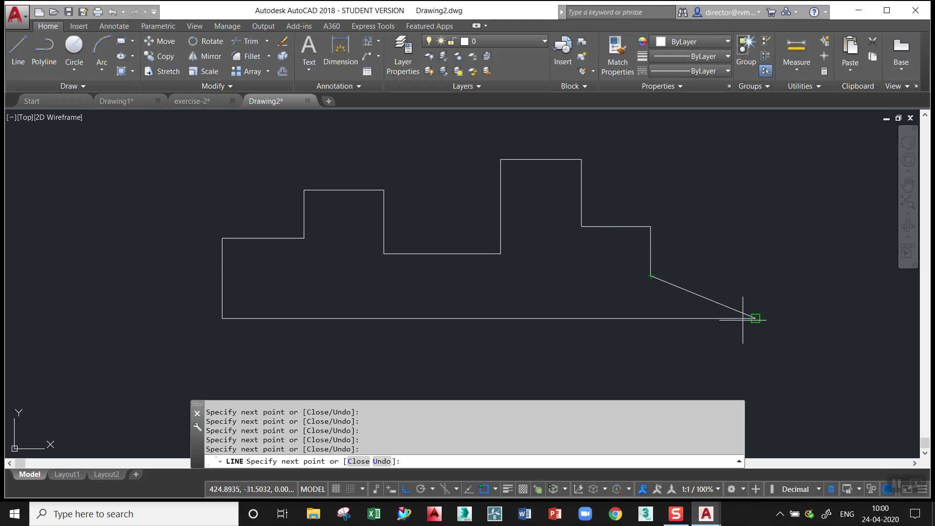
pyautogui.click(755, 318)
pyautogui.press('Return')
# Step: Fillet the right vertical edge into the slanted edge with radius 21.938
pyautogui.write('f')
pyautogui.press('Return')
pyautogui.write('r')
# Step: Fillet the tall block's right edge into the lower ledge
pyautogui.press('Return')
pyautogui.click(663, 264)
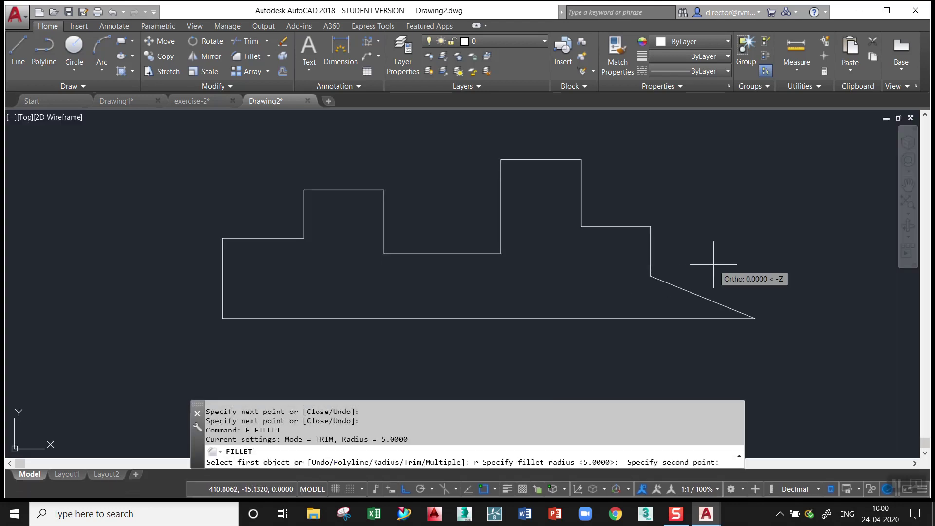
pyautogui.click(700, 212)
pyautogui.click(682, 288)
pyautogui.click(650, 255)
pyautogui.press('Return')
pyautogui.click(578, 195)
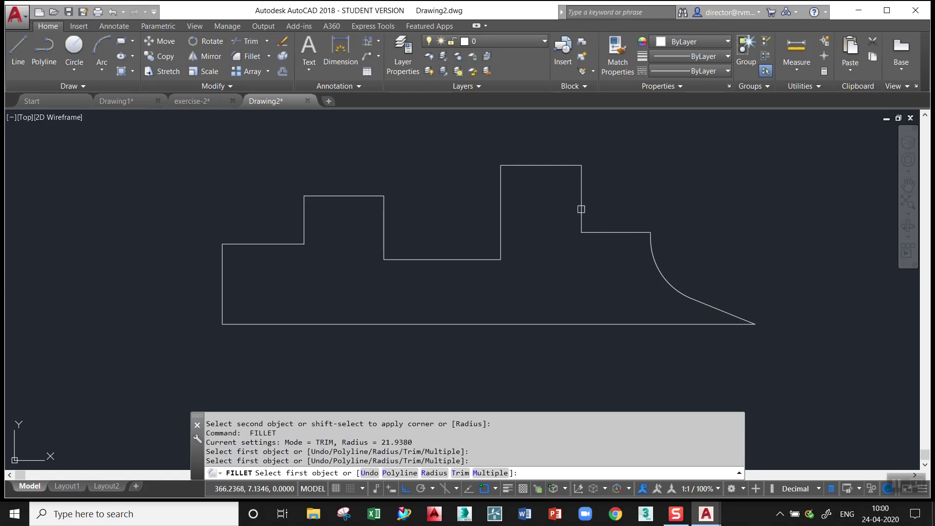
pyautogui.click(582, 207)
pyautogui.click(613, 232)
# Step: Fillet the middle notch's right corner; a try on its left corner is cancelled
pyautogui.write('f')
pyautogui.press('Return')
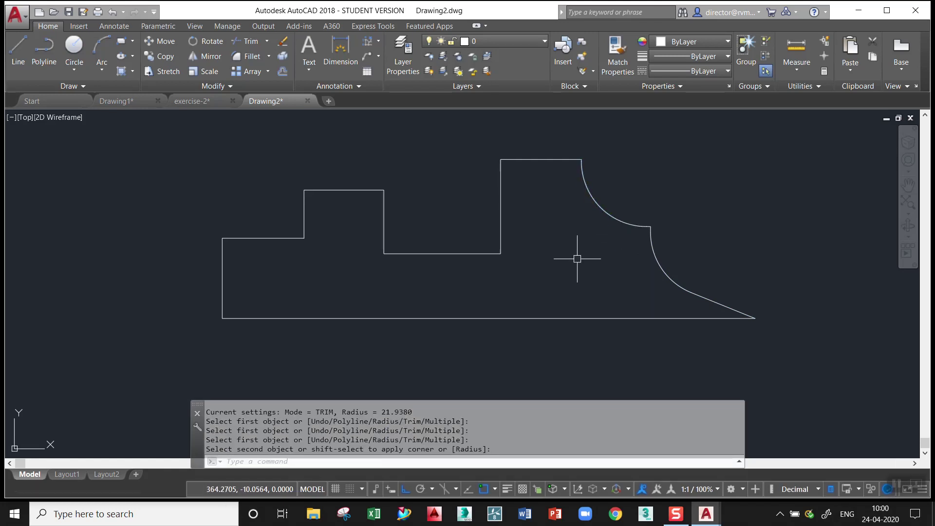
pyautogui.click(432, 253)
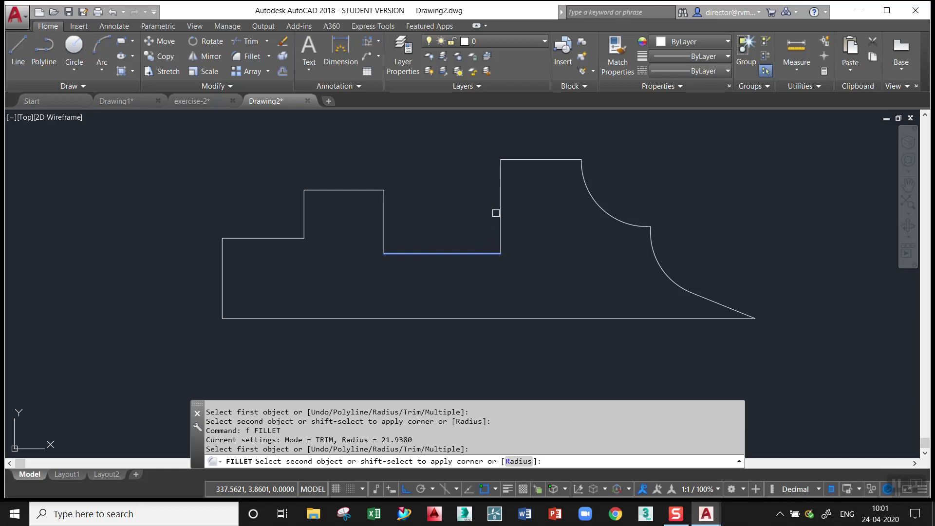
pyautogui.click(498, 214)
pyautogui.press('Return')
pyautogui.click(381, 224)
pyautogui.click(407, 258)
pyautogui.press('Escape')
pyautogui.press('Escape')
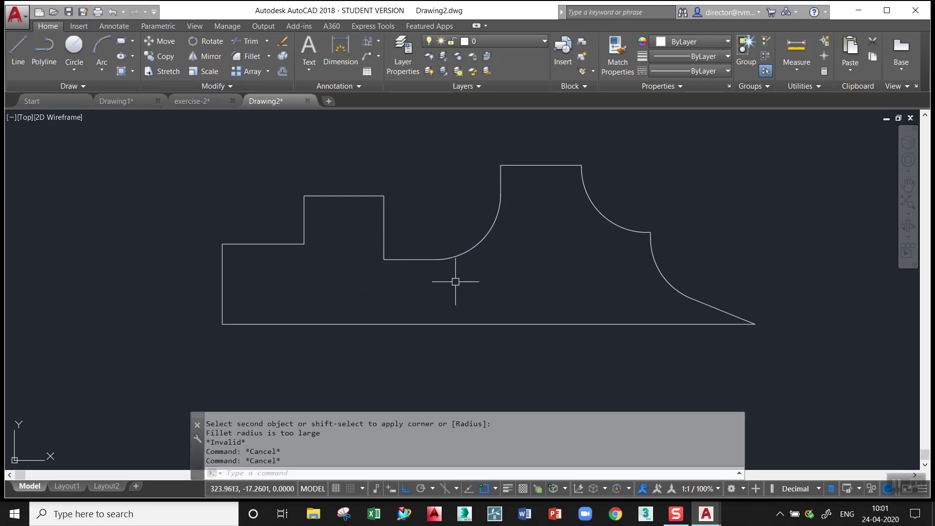
# Step: Set a new fillet radius and round the notch's left corner into a U shape
pyautogui.press('f')
pyautogui.press('Return')
pyautogui.press('r')
pyautogui.press('Return')
pyautogui.click(455, 280)
pyautogui.click(510, 274)
pyautogui.click(384, 243)
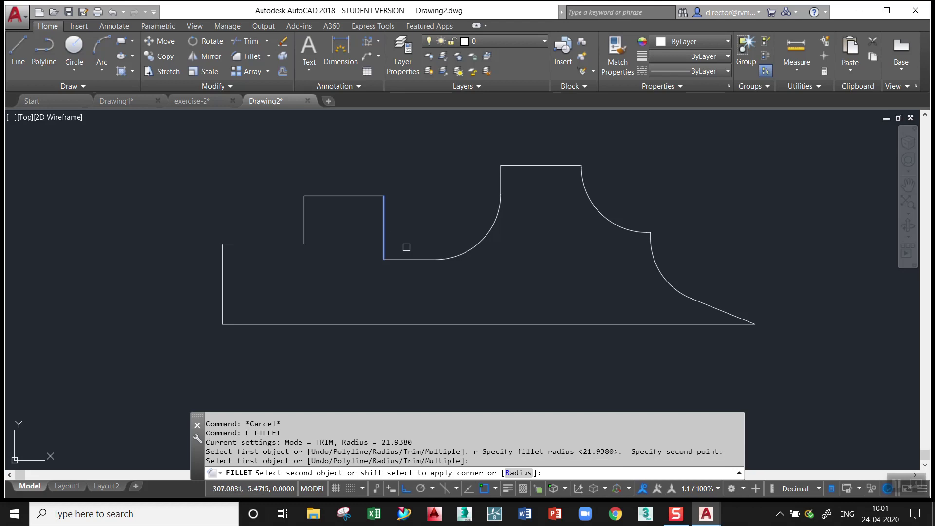
pyautogui.click(409, 259)
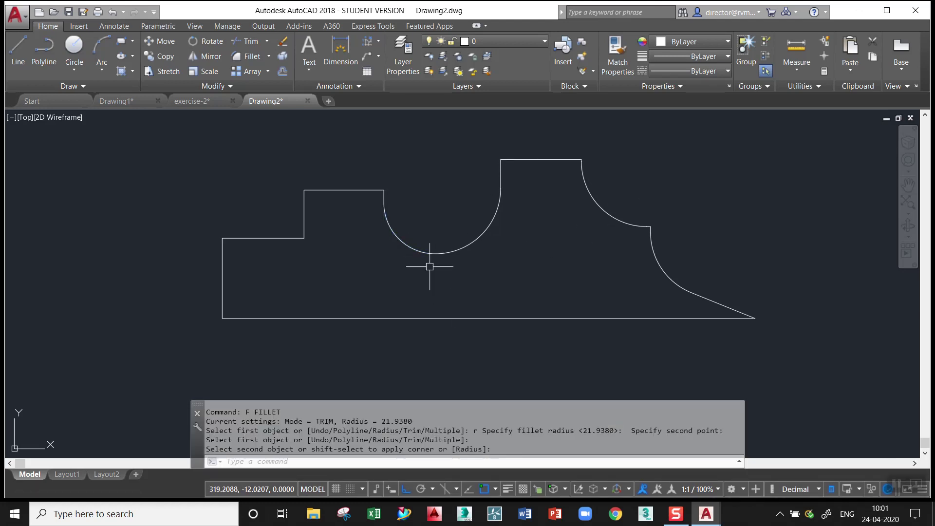
pyautogui.moveTo(303, 274); pyautogui.dragTo(265, 268, button='middle')
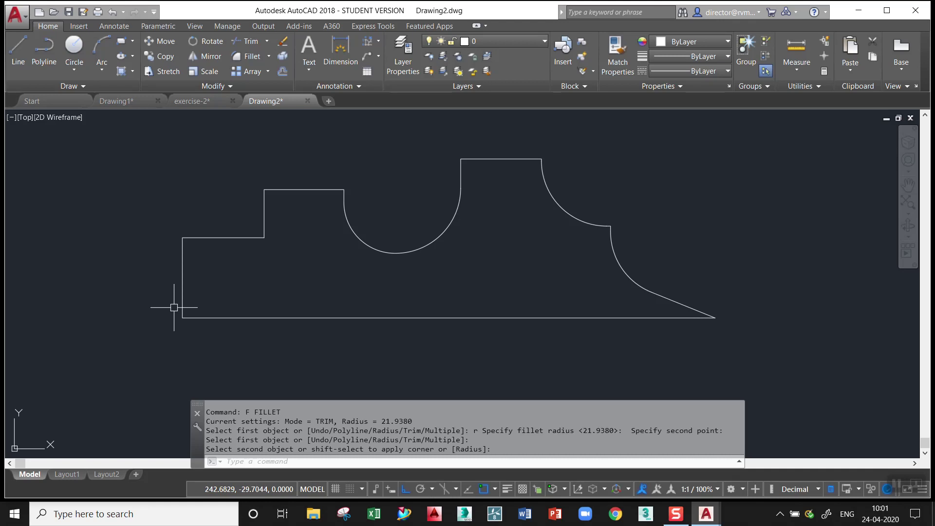
pyautogui.click(368, 42)
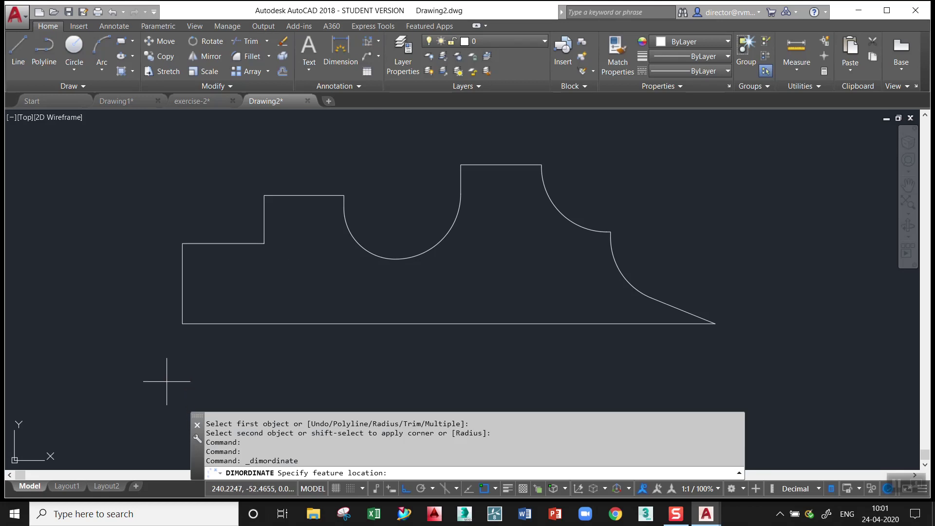
pyautogui.click(182, 324)
pyautogui.click(129, 324)
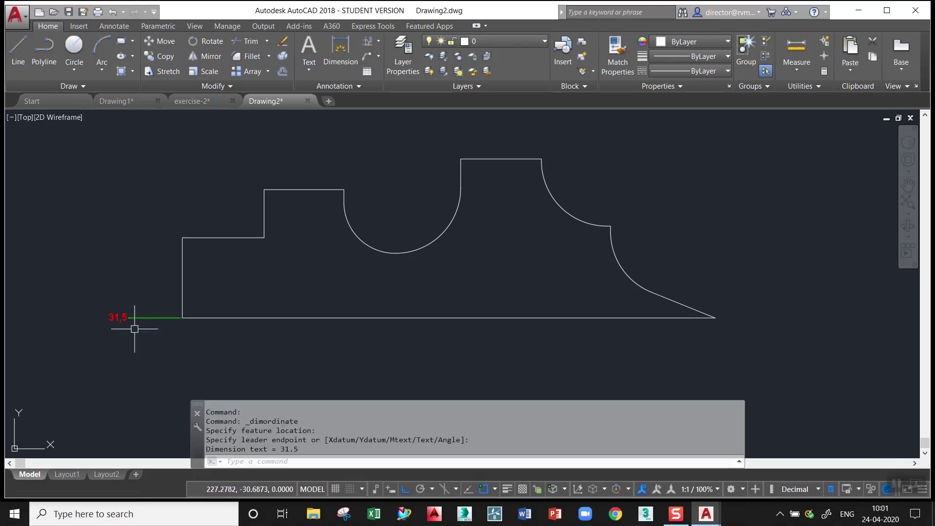
pyautogui.press('Return')
pyautogui.click(183, 319)
pyautogui.click(184, 347)
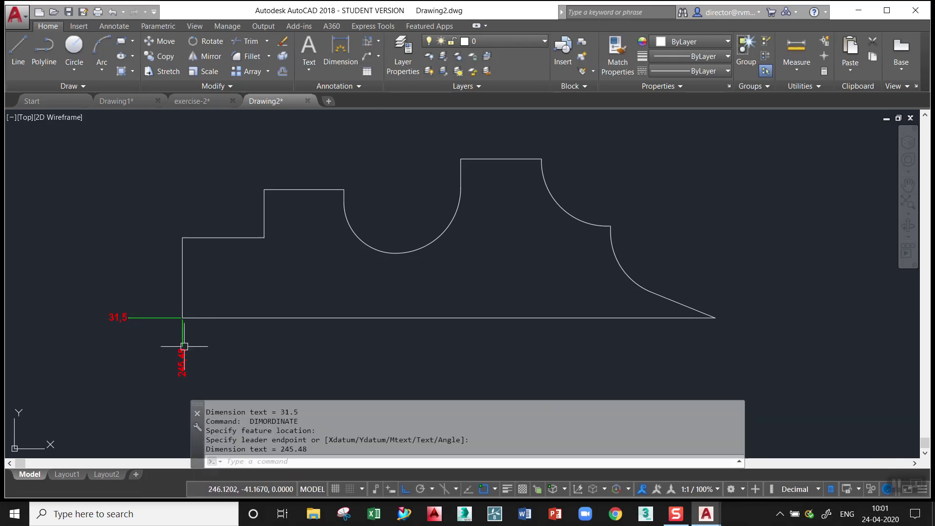
pyautogui.scroll(2, 156, 360)
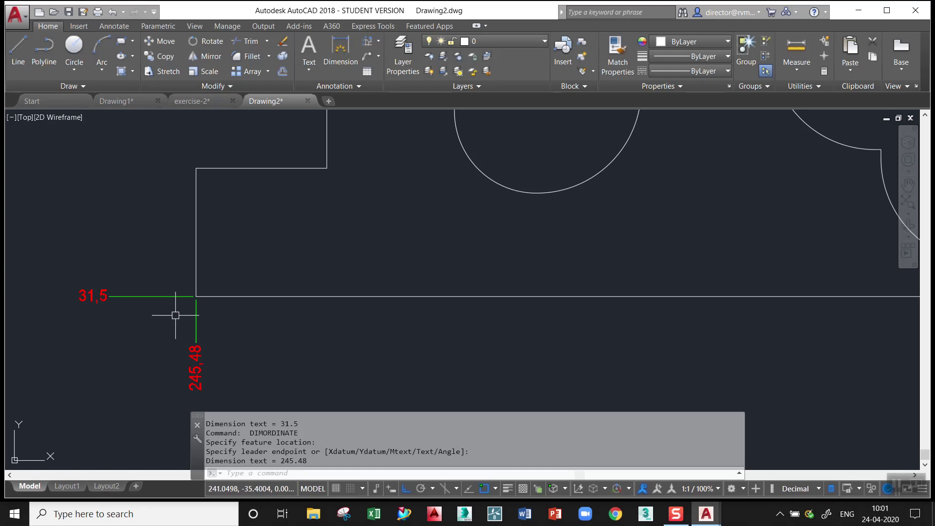
pyautogui.write('e')
pyautogui.press('Return')
pyautogui.click(225, 364)
pyautogui.click(125, 318)
pyautogui.click(97, 277)
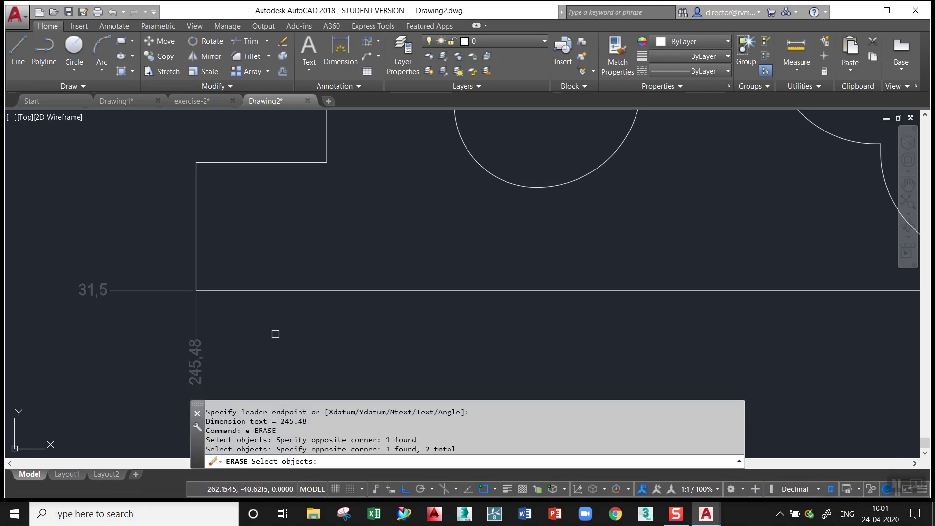
pyautogui.press('Return')
pyautogui.scroll(-2, 238, 325)
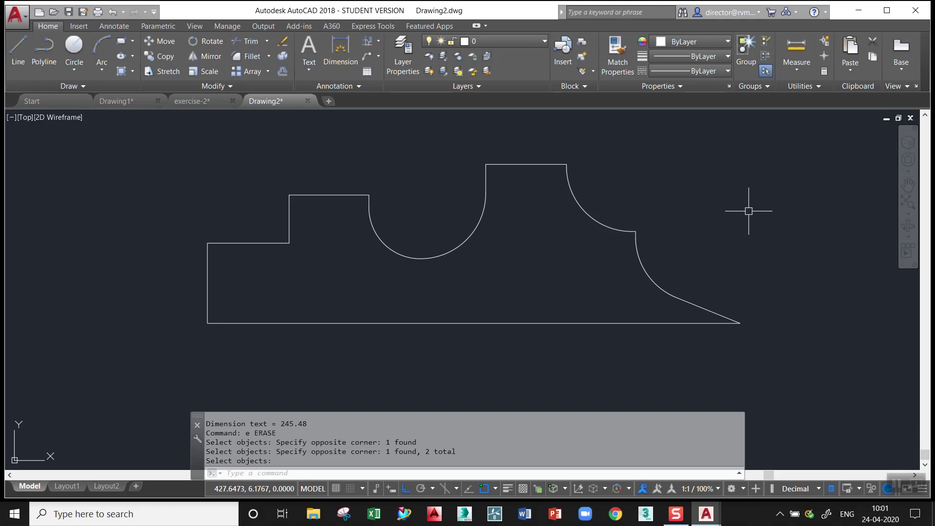
# Step: Move the UCS origin to the profile's bottom-left corner with X along the base
pyautogui.write('u')
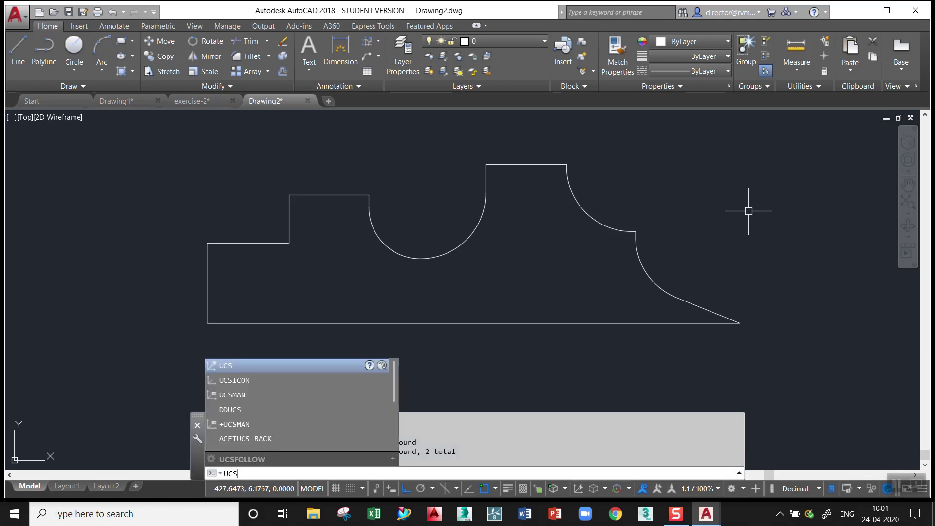
pyautogui.press('Down')
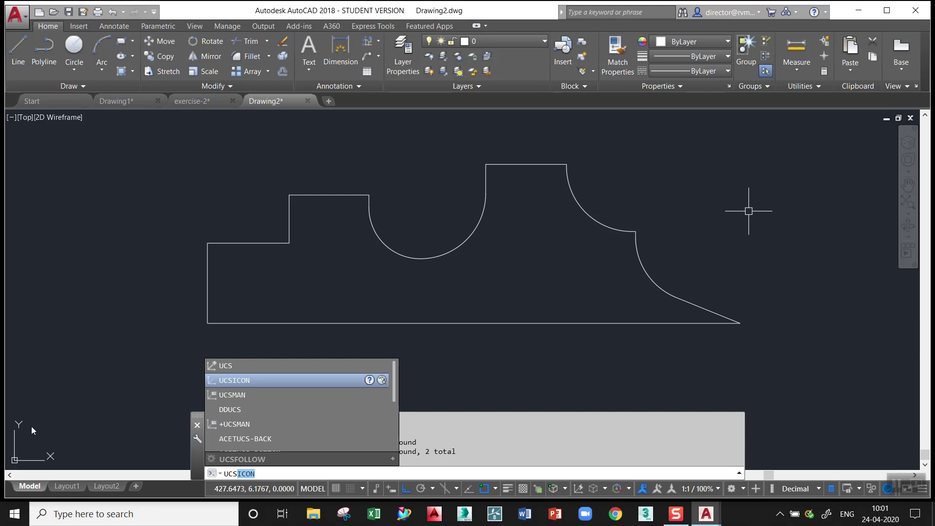
pyautogui.press('Return')
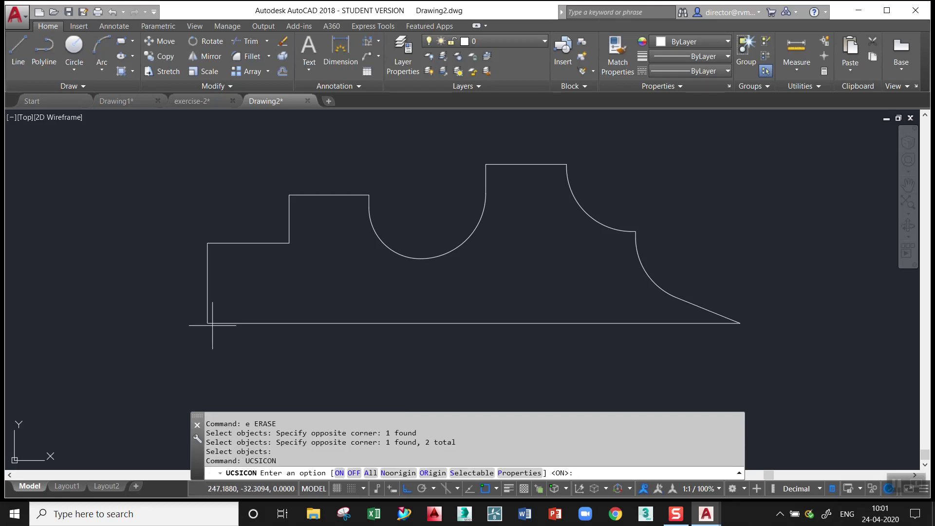
pyautogui.press('Escape')
pyautogui.write('ucs')
pyautogui.press('Return')
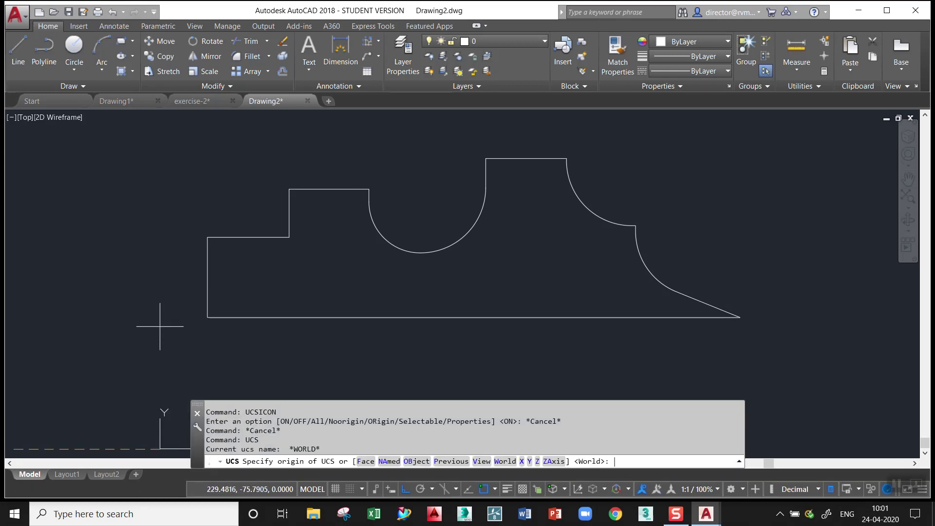
pyautogui.click(207, 318)
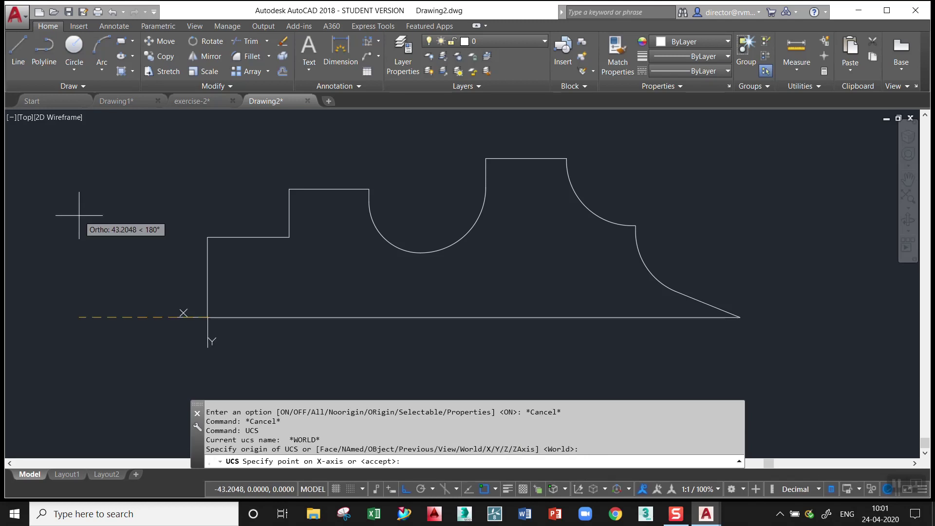
pyautogui.click(353, 271)
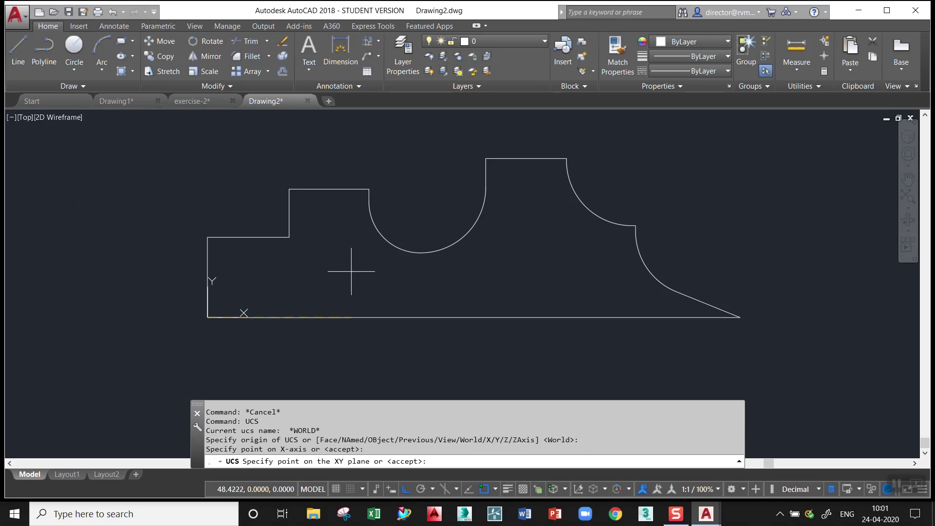
pyautogui.press('Return')
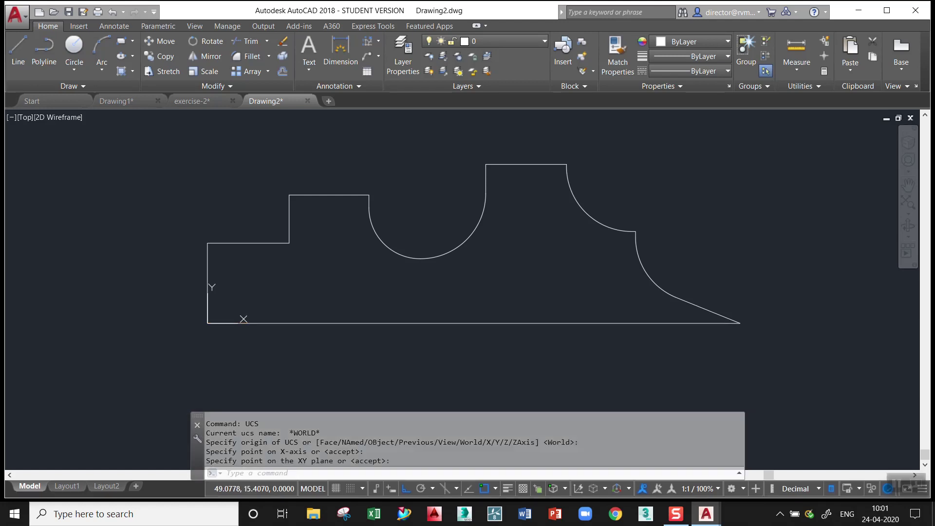
# Step: Add two 0 ordinate dimensions at the origin corner, one left and one below
pyautogui.click(368, 43)
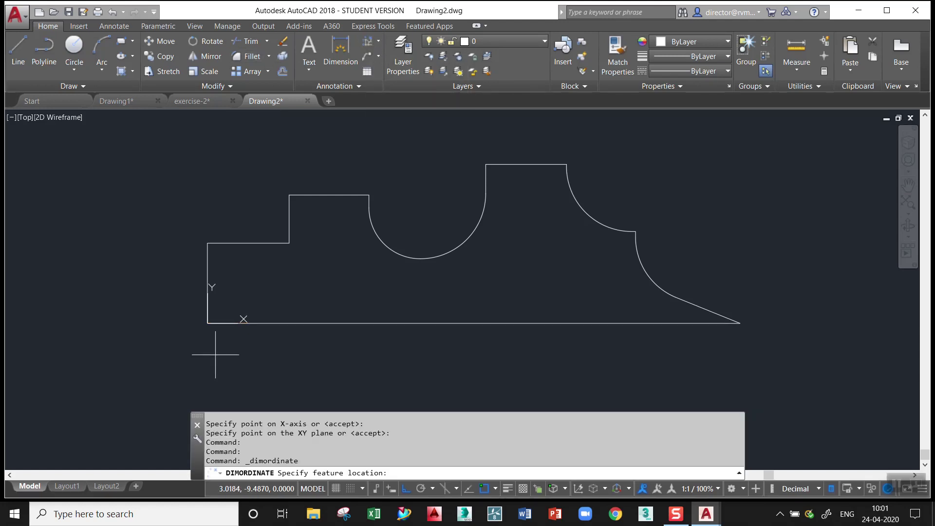
pyautogui.click(207, 323)
pyautogui.click(165, 323)
pyautogui.press('Return')
pyautogui.click(208, 323)
pyautogui.click(209, 364)
# Step: Start erasing the two 0 dimensions but cancel, keeping both
pyautogui.write('e')
pyautogui.press('Return')
pyautogui.click(219, 375)
pyautogui.click(167, 350)
pyautogui.click(197, 336)
pyautogui.click(160, 303)
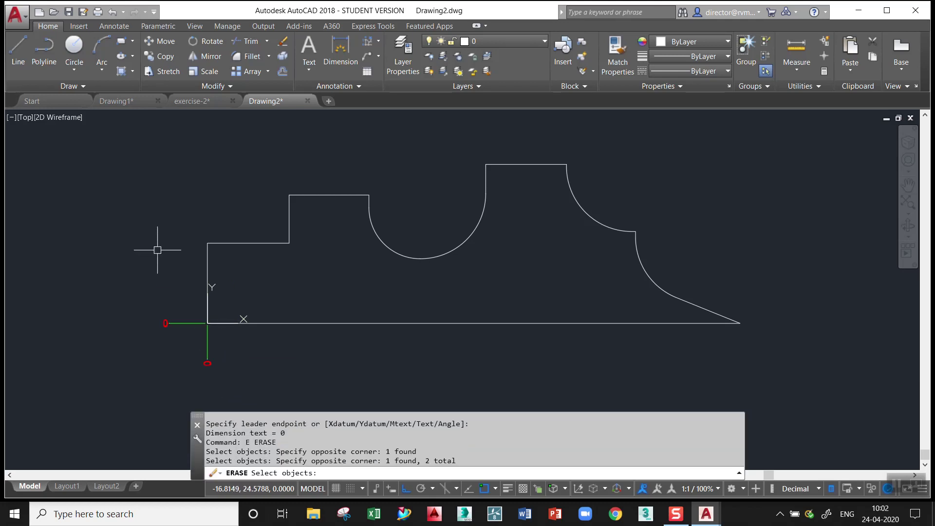
pyautogui.press('Escape')
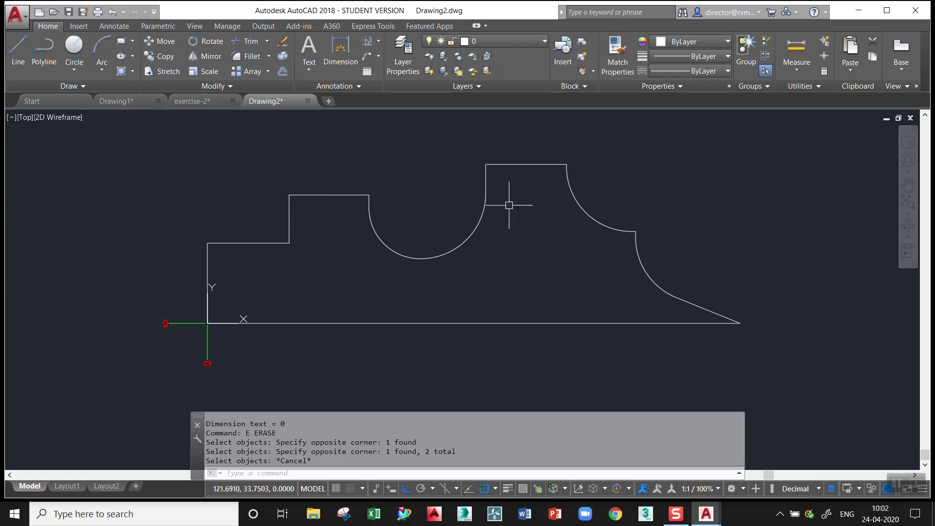
# Step: Chamfer the left block's top-left corner with distances 5 and 5
pyautogui.write('cha')
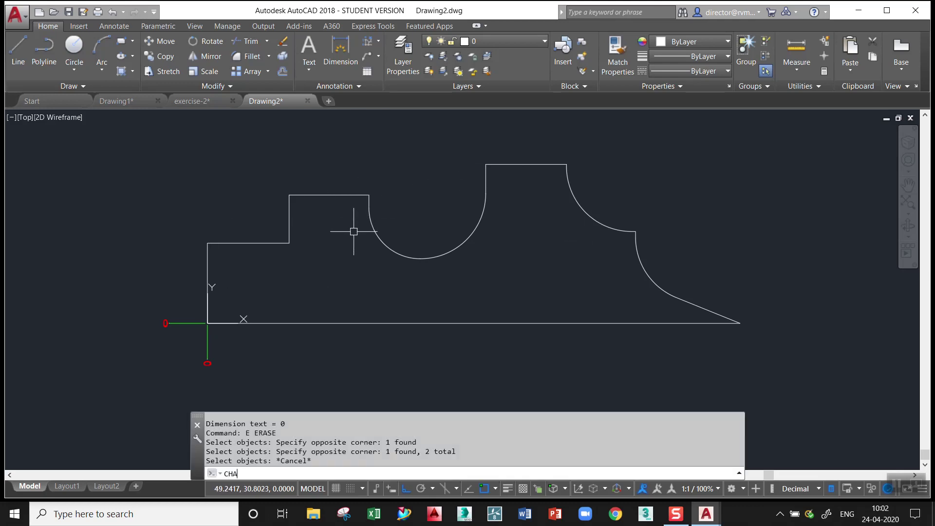
pyautogui.press('Return')
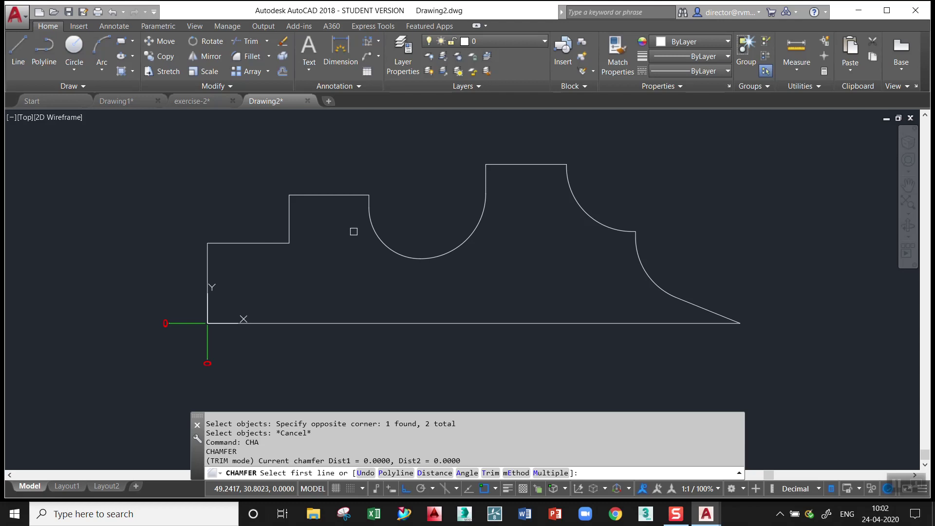
pyautogui.write('D')
pyautogui.press('Return')
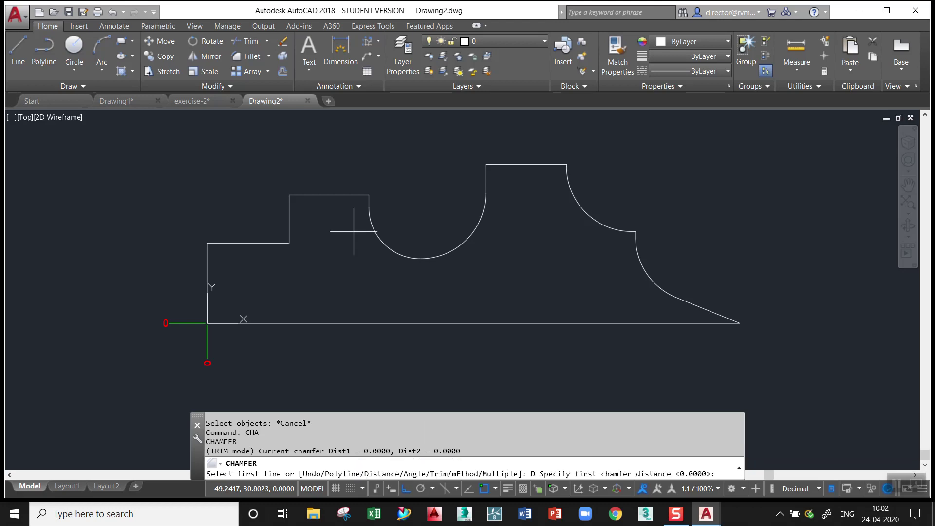
pyautogui.write('5')
pyautogui.press('Return')
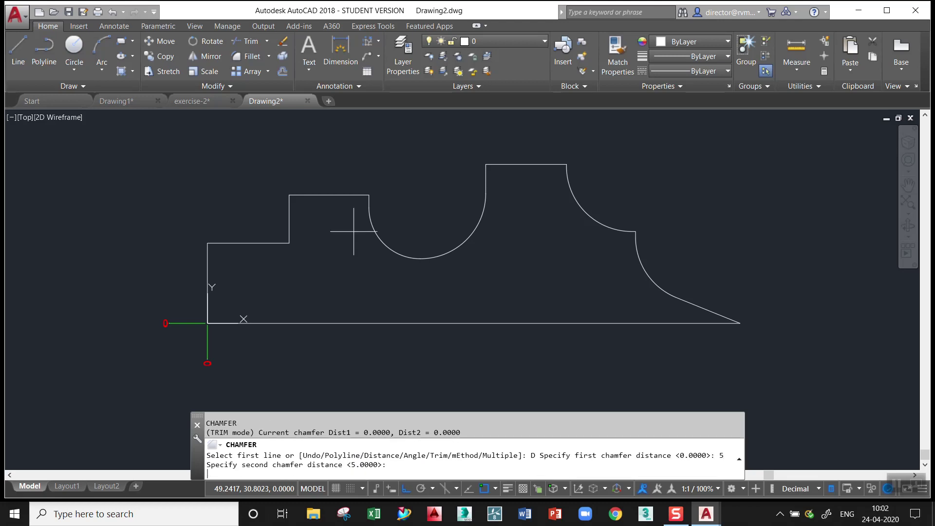
pyautogui.press('Return')
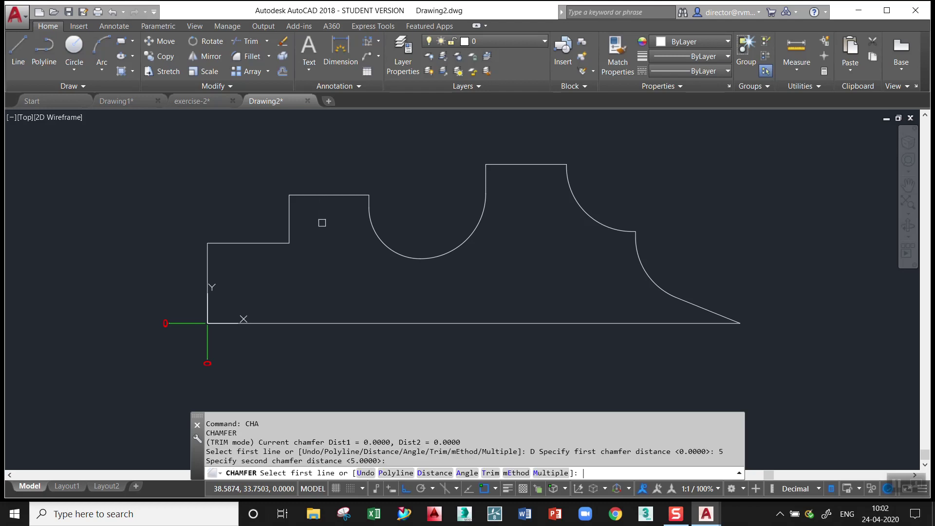
pyautogui.click(292, 228)
pyautogui.click(311, 193)
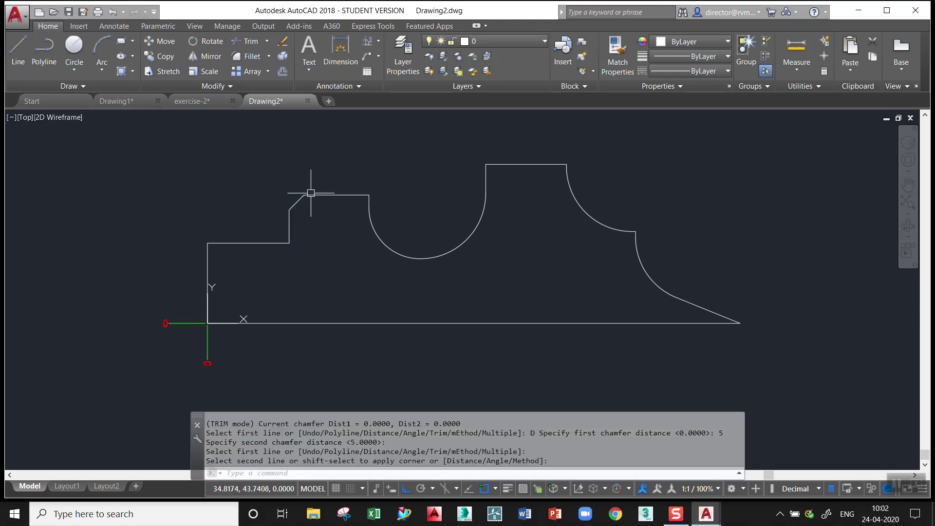
# Step: Chamfer the right block's top corner with the same 5 by 5 distances
pyautogui.press('Return')
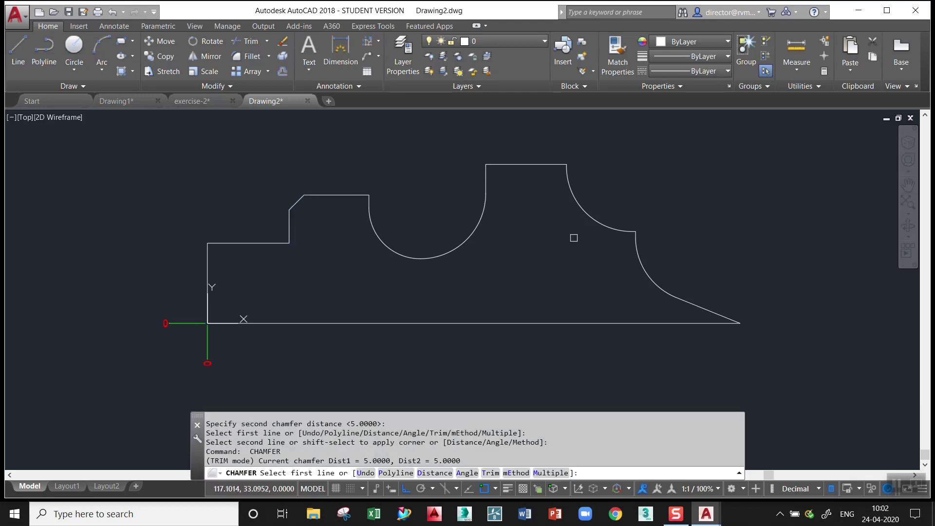
pyautogui.click(525, 168)
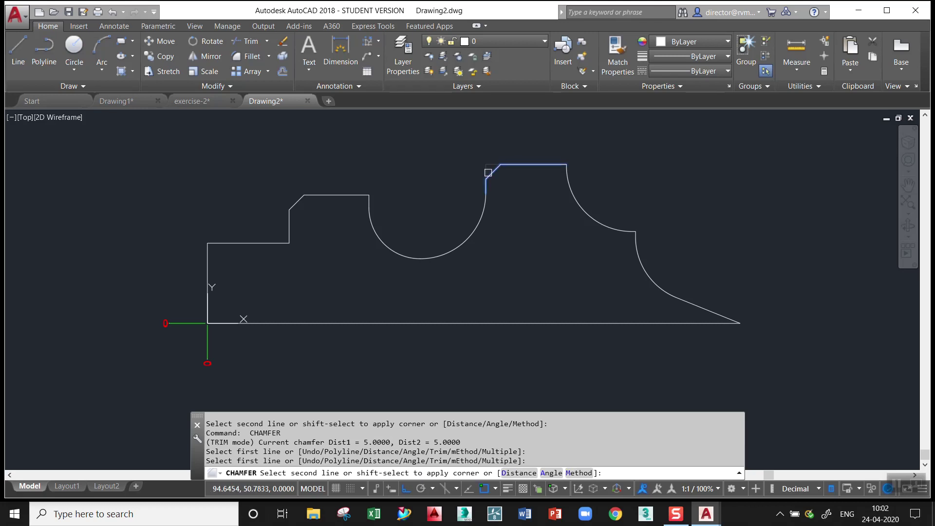
pyautogui.click(485, 174)
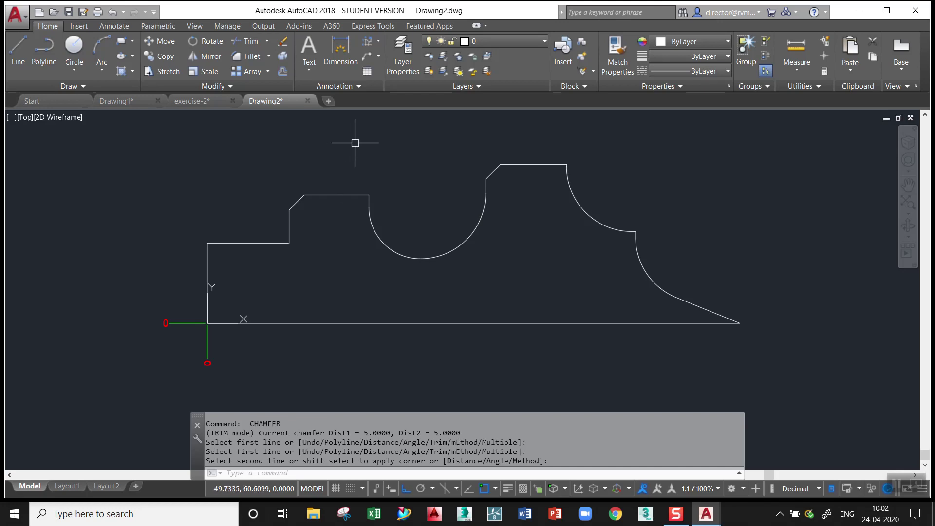
# Step: Place trial ordinate dimensions 53.53 and 30.94 at the right block and arc end
pyautogui.moveTo(435, 148); pyautogui.dragTo(394, 169, button='middle')
pyautogui.click(341, 49)
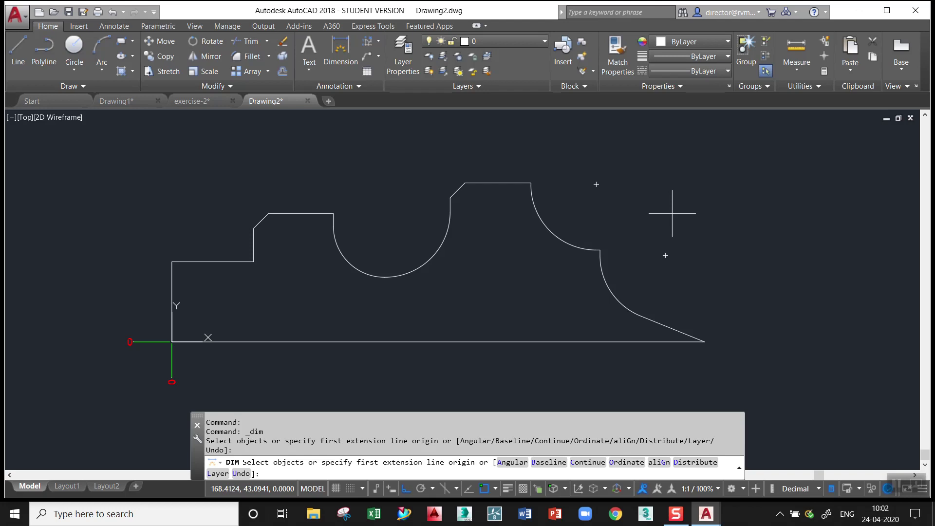
pyautogui.write('O')
pyautogui.press('Return')
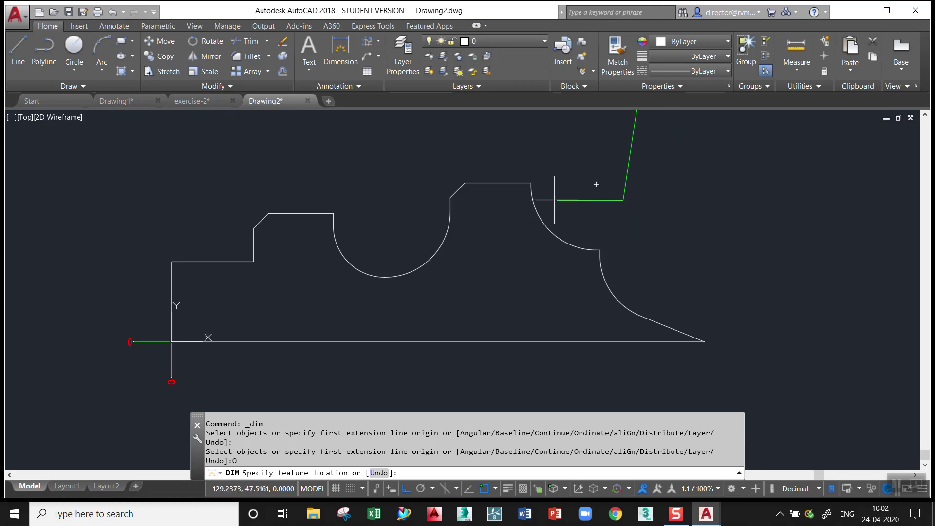
pyautogui.click(531, 183)
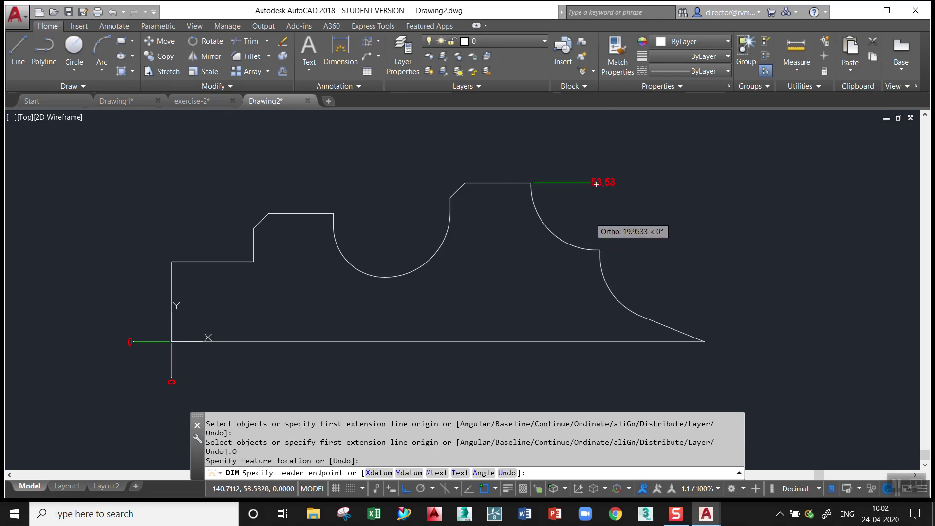
pyautogui.click(590, 183)
pyautogui.click(600, 250)
pyautogui.click(635, 250)
pyautogui.press('Escape')
pyautogui.press('Escape')
# Step: Erase the two trial ordinate dimensions with a window selection
pyautogui.write('e')
pyautogui.press('Return')
pyautogui.click(669, 262)
pyautogui.click(596, 164)
pyautogui.press('Return')
pyautogui.write('dim')
pyautogui.press('Return')
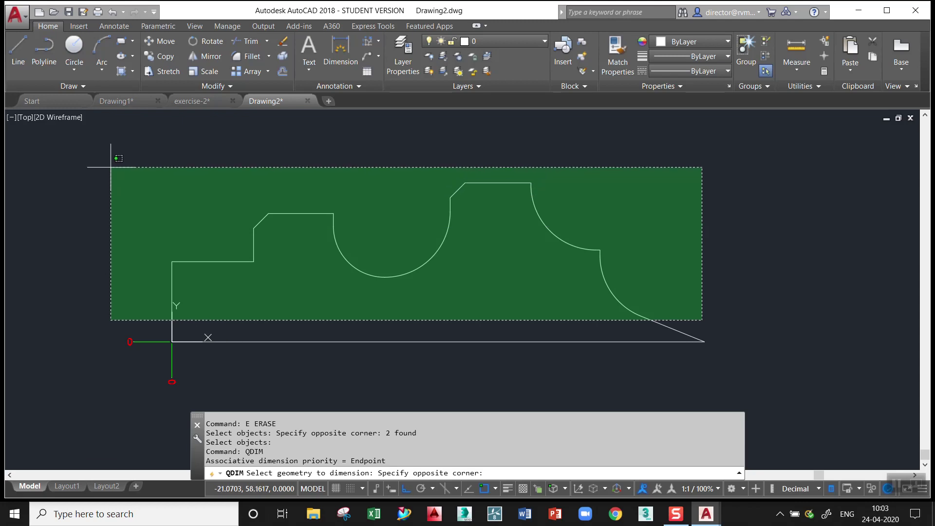
# Step: Quick-dimension the whole profile as ordinates, placing X values 0 to 179.42 above it
pyautogui.click(88, 144)
pyautogui.press('Return')
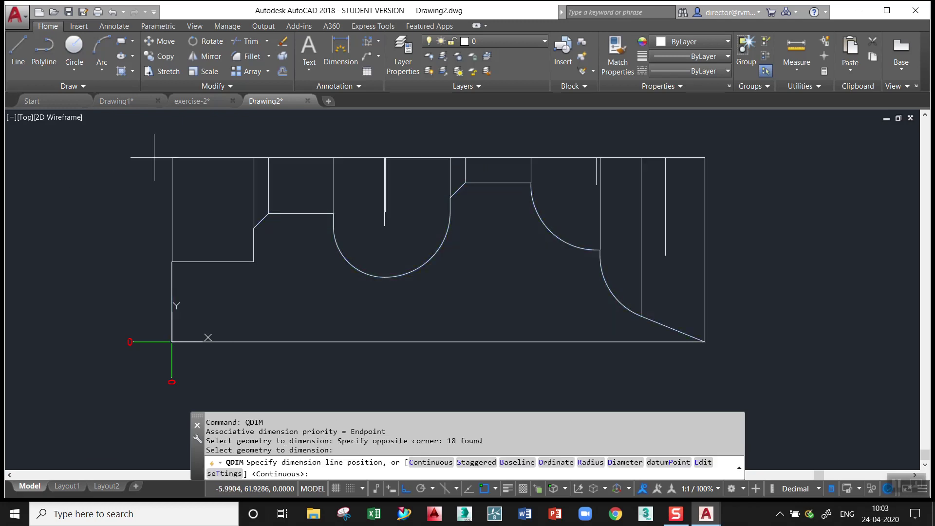
pyautogui.write('O')
pyautogui.press('Return')
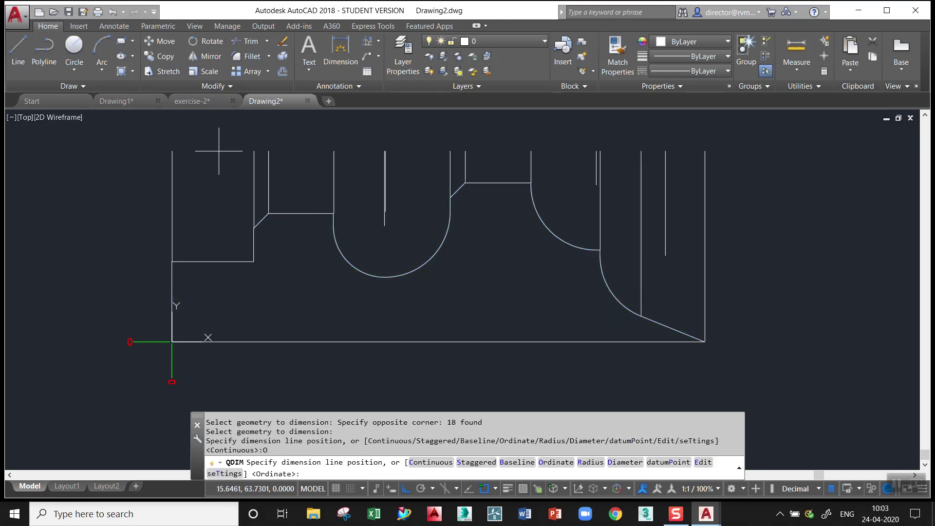
pyautogui.click(216, 143)
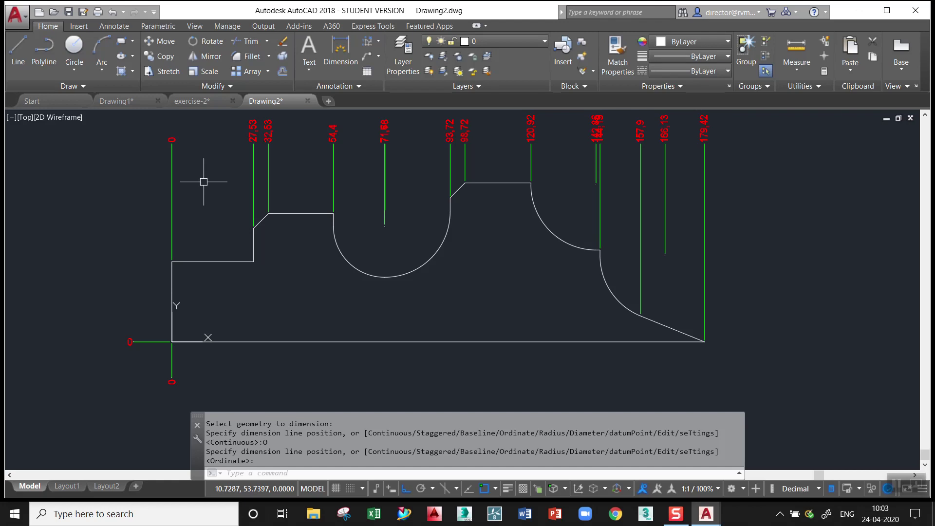
# Step: Reuse the previous selection to place Y ordinates 0 to 53.53 right of the profile
pyautogui.press('Return')
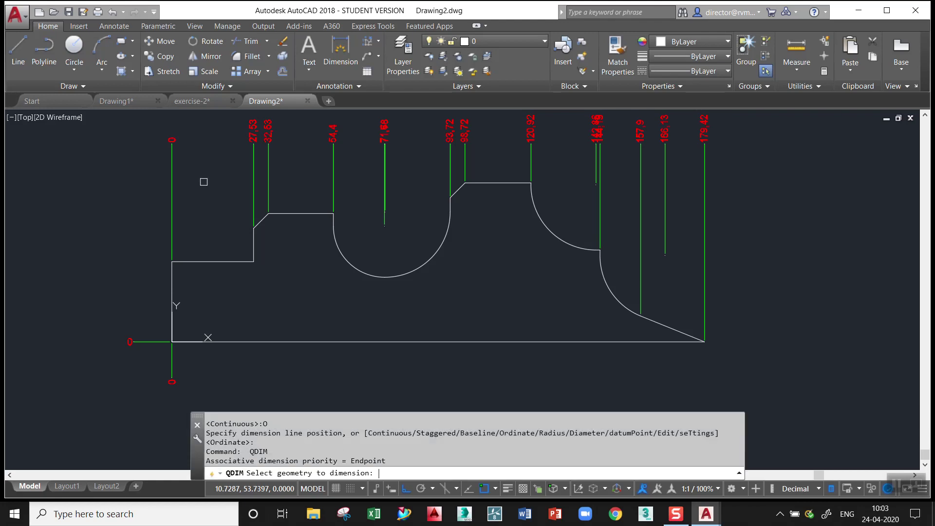
pyautogui.write('P')
pyautogui.press('Return')
pyautogui.press('Return')
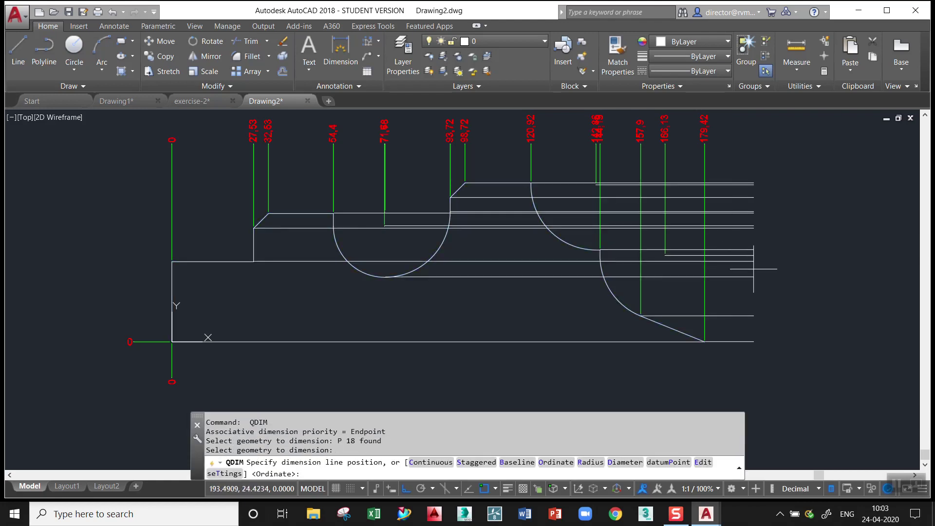
pyautogui.click(767, 264)
pyautogui.moveTo(855, 301)
pyautogui.mouseDown(button='middle')
pyautogui.moveTo(838, 268)
pyautogui.moveTo(780, 319)
pyautogui.mouseUp(button='middle')
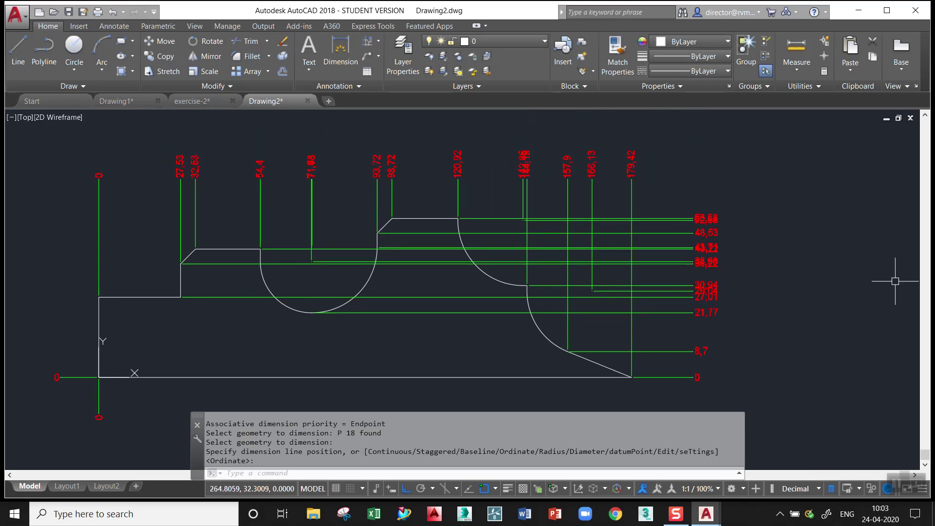
pyautogui.press('Return')
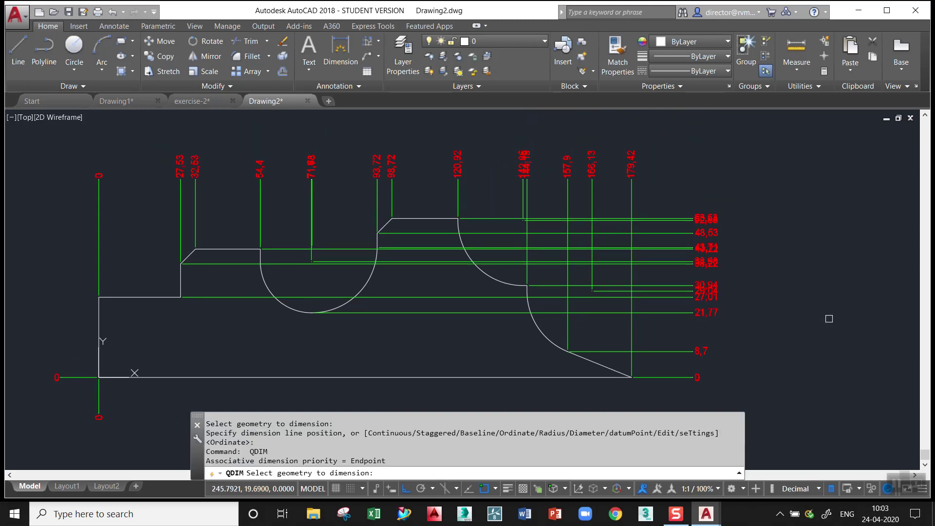
# Step: Quick-dimension the previous profile geometry in Radius mode, then cancel the command
pyautogui.write('P')
pyautogui.press('Return')
pyautogui.press('Return')
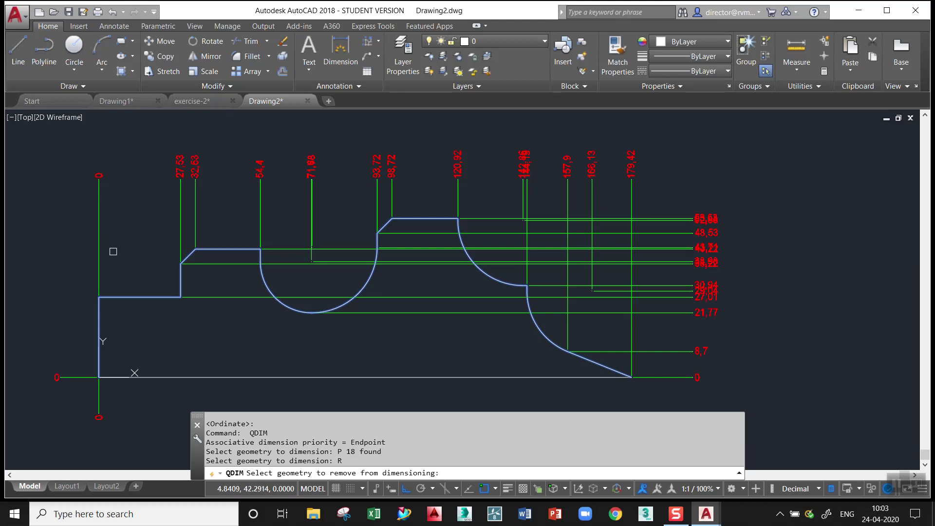
pyautogui.press('Return')
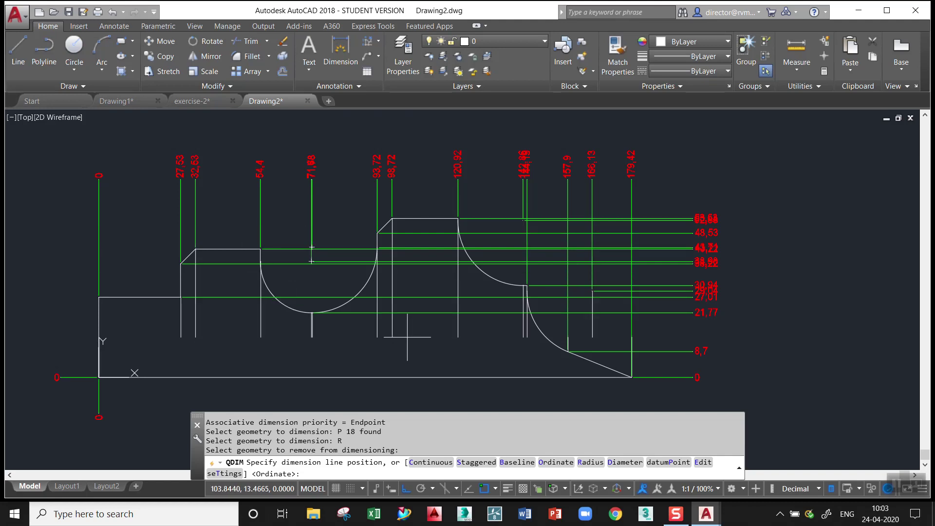
pyautogui.write('R')
pyautogui.press('Return')
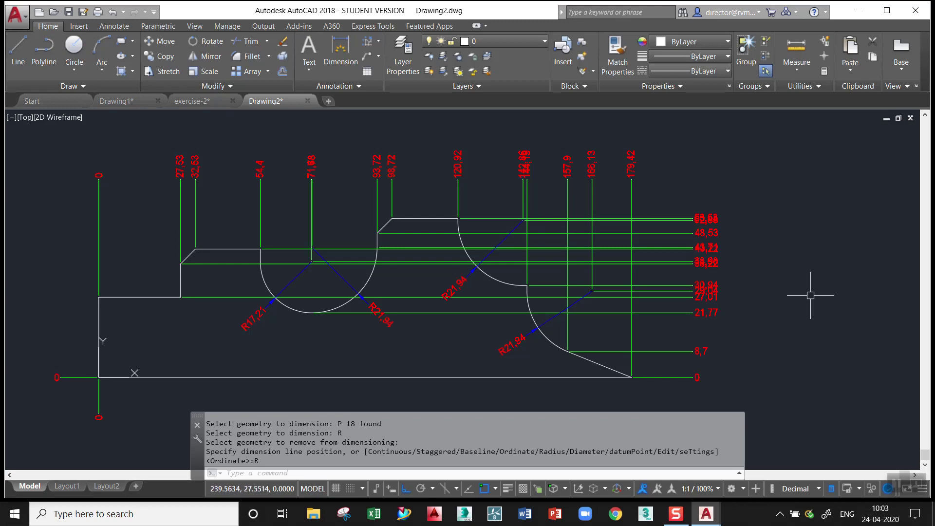
pyautogui.press('Escape')
# Step: Zoom out to frame all drawings together, then minimize AutoCAD
pyautogui.scroll(-2, 779, 313)
pyautogui.scroll(-5, 750, 229)
pyautogui.moveTo(766, 177); pyautogui.dragTo(595, 244, button='middle')
pyautogui.scroll(3, 595, 243)
pyautogui.moveTo(499, 271)
pyautogui.mouseDown(button='middle')
pyautogui.moveTo(512, 244)
pyautogui.moveTo(501, 234)
pyautogui.mouseUp(button='middle')
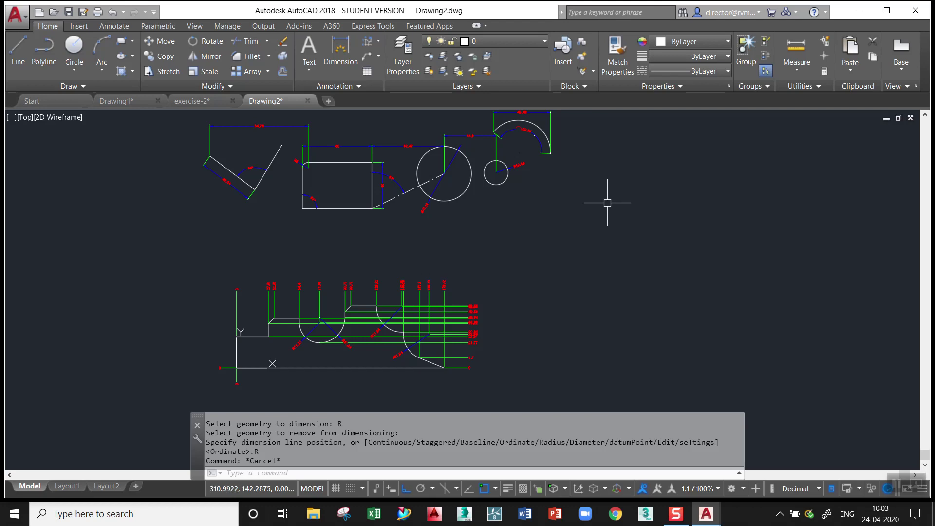
pyautogui.click(855, 18)
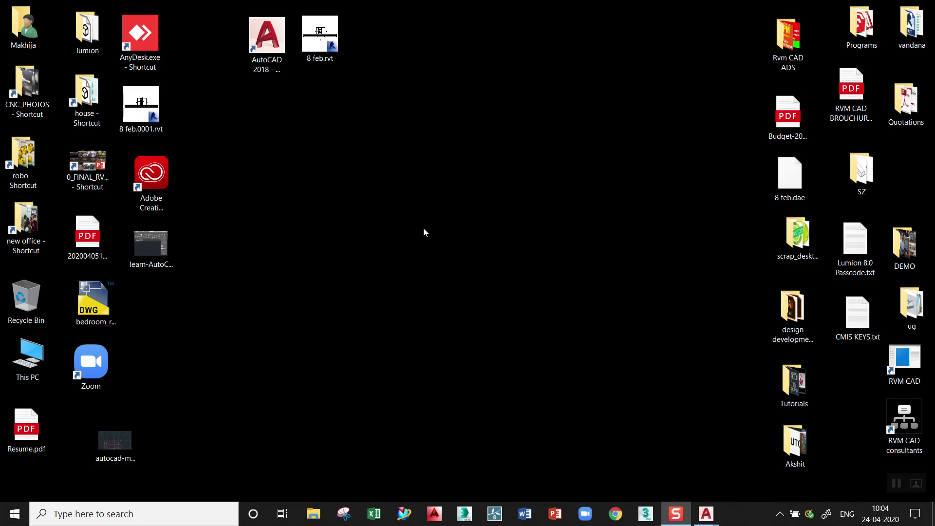
# Step: Open the robo folder from the desktop and play the FANUC Robot R-2000iA video
pyautogui.press('super+e')
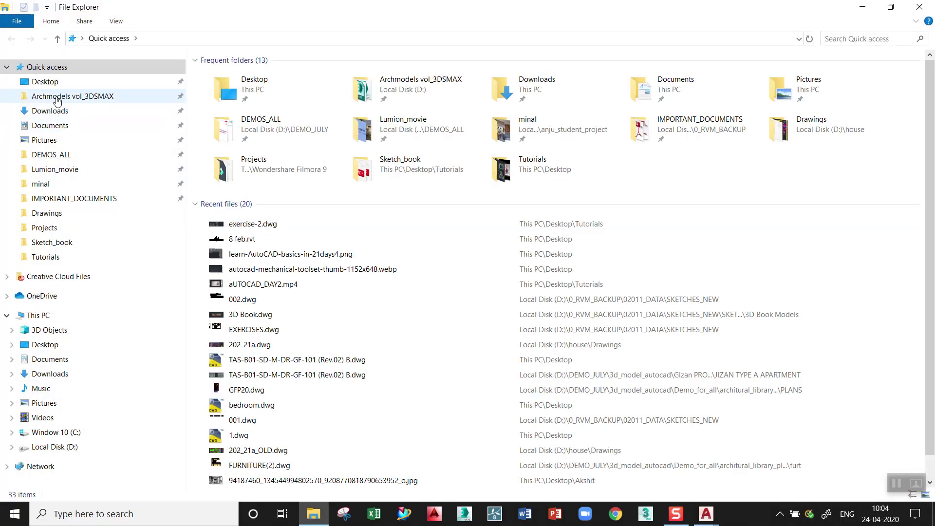
pyautogui.click(44, 81)
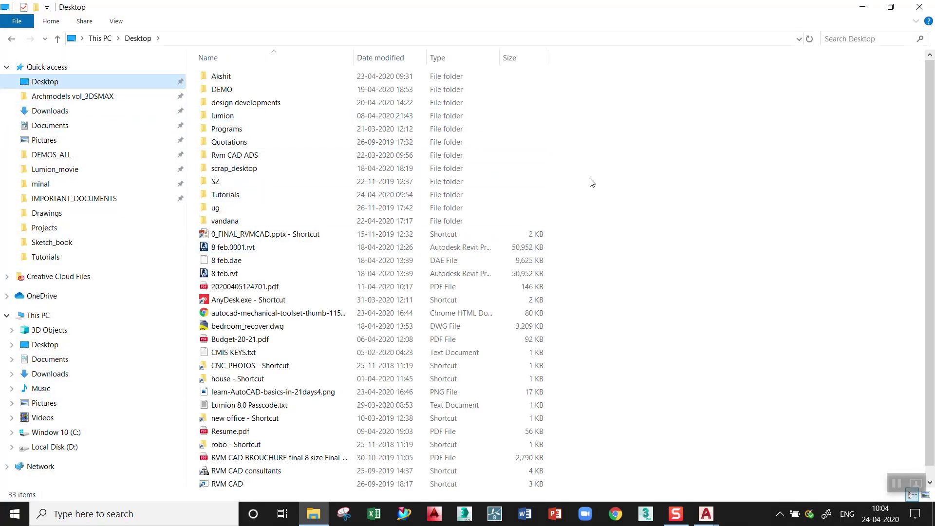
pyautogui.click(866, 10)
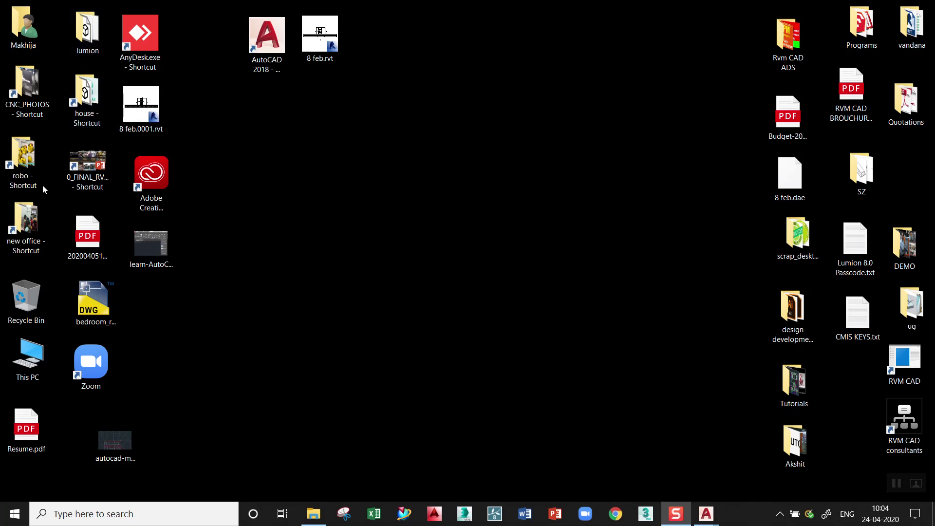
pyautogui.doubleClick(24, 166)
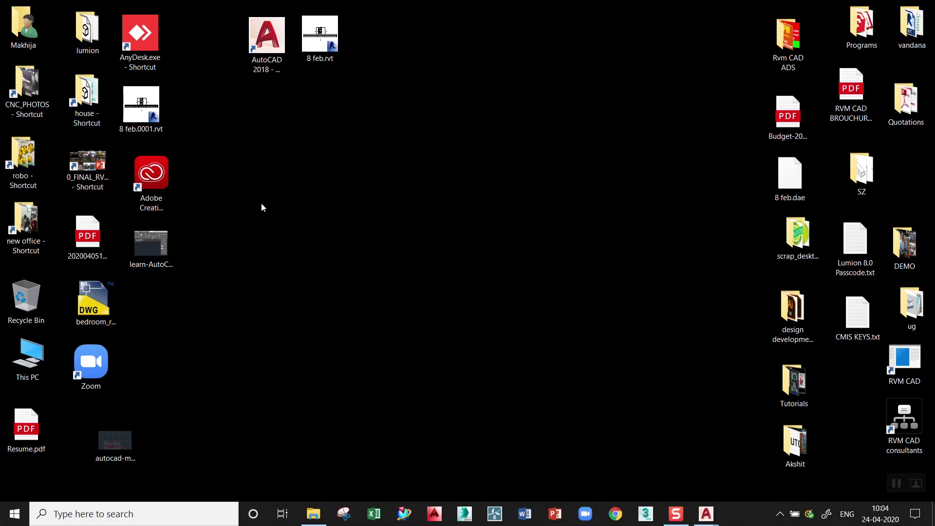
pyautogui.doubleClick(549, 121)
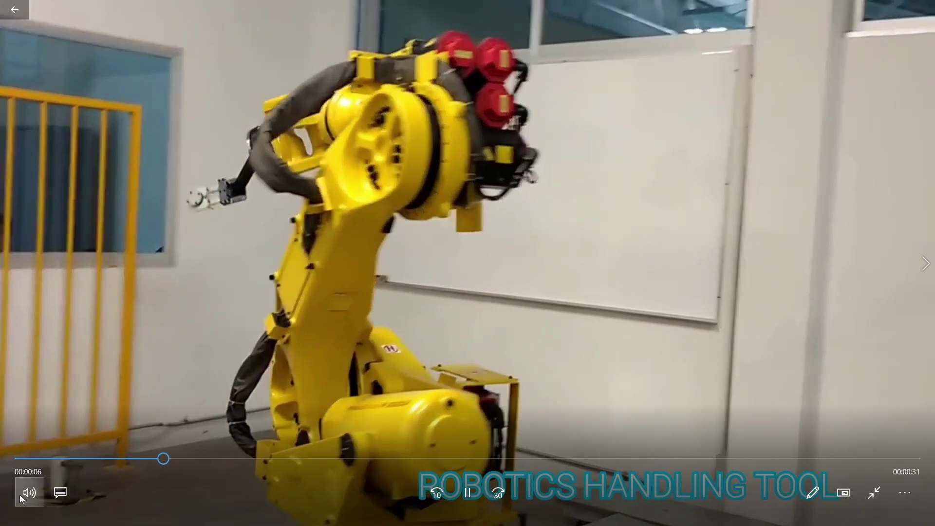
# Step: Lower the volume to about half, then play and close 2_Mahajan_auto2.mp4
pyautogui.click(21, 494)
pyautogui.click(95, 453)
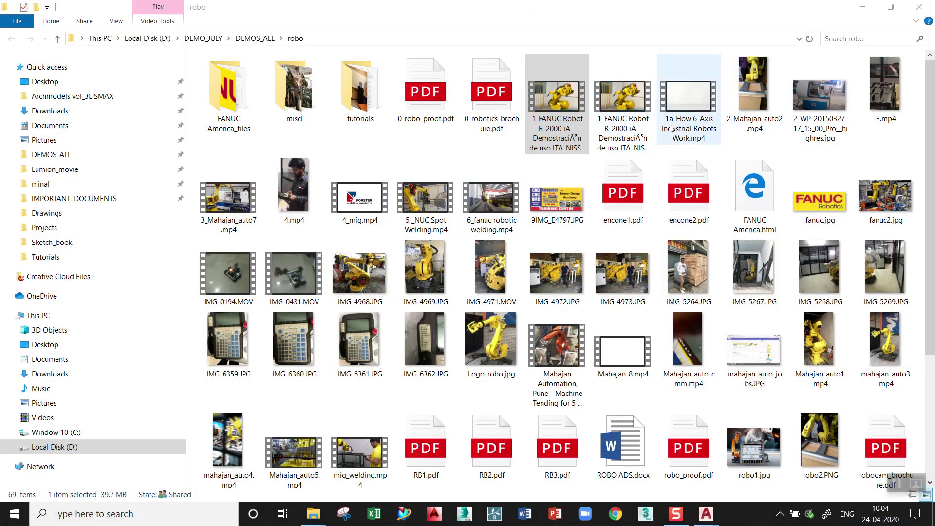
pyautogui.click(755, 96)
pyautogui.doubleClick(754, 94)
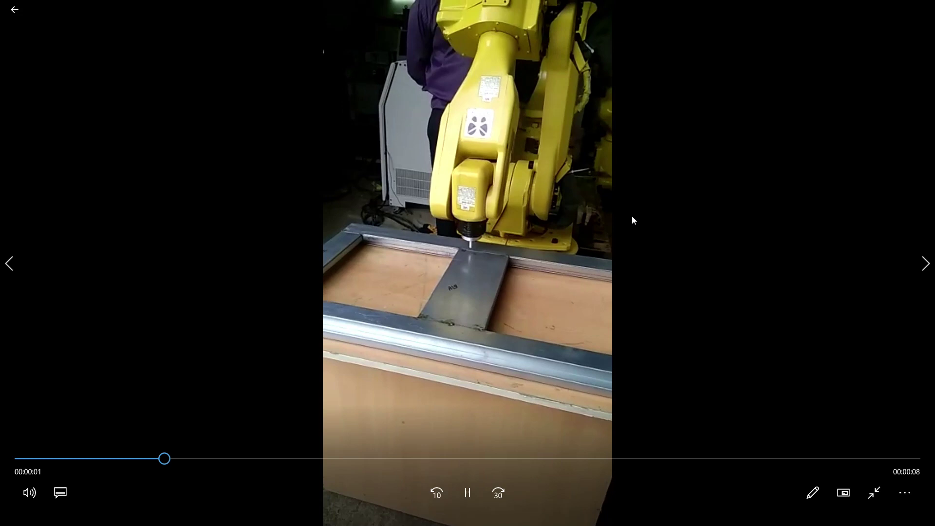
pyautogui.click(919, 7)
# Step: Play 3_Mahajan_auto7.mp4 at volume 10, then view and close photo IMG_4968.JPG
pyautogui.doubleClick(228, 198)
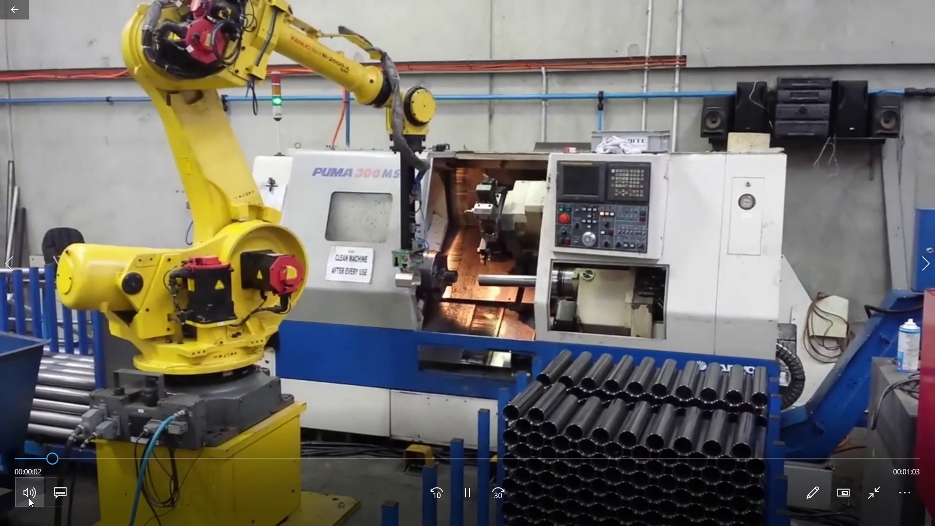
pyautogui.click(30, 498)
pyautogui.click(57, 454)
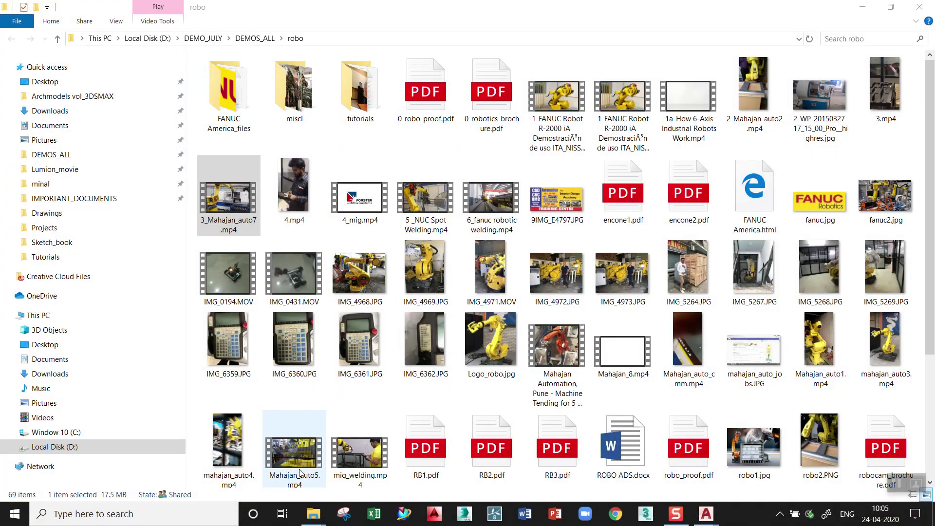
pyautogui.doubleClick(359, 270)
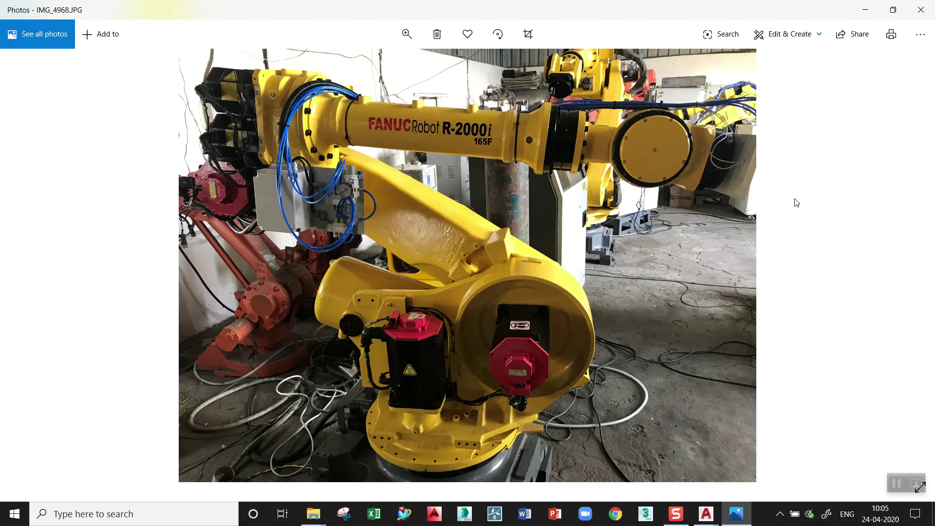
pyautogui.click(920, 10)
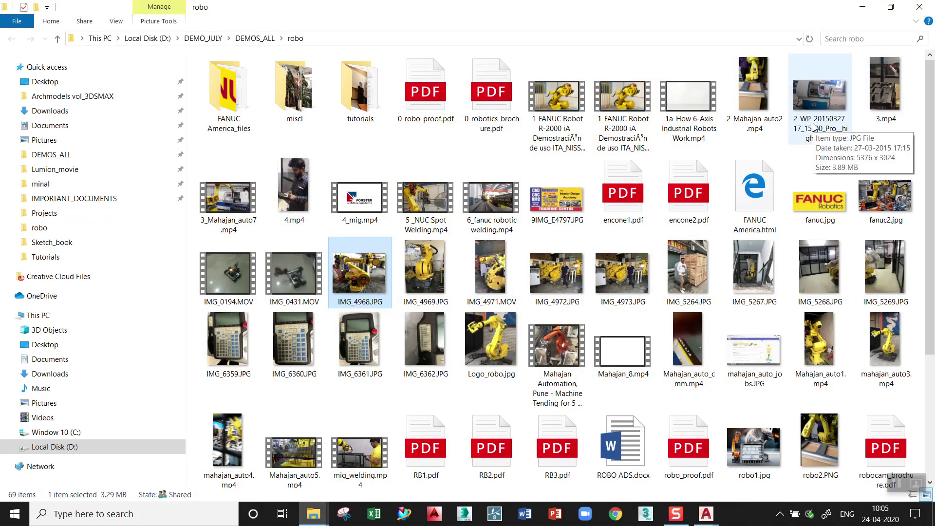
# Step: Play 4.mp4, seek ahead to the welding scene, then close it
pyautogui.doubleClick(300, 193)
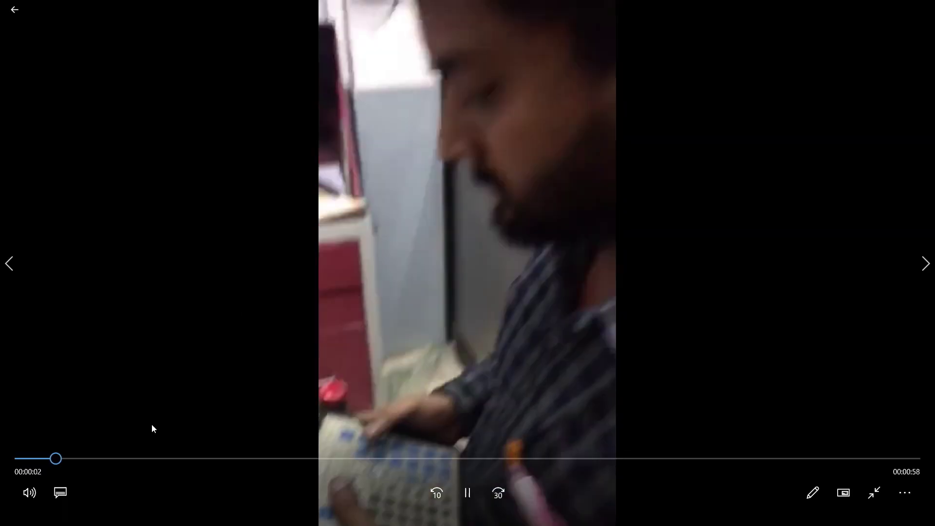
pyautogui.click(201, 458)
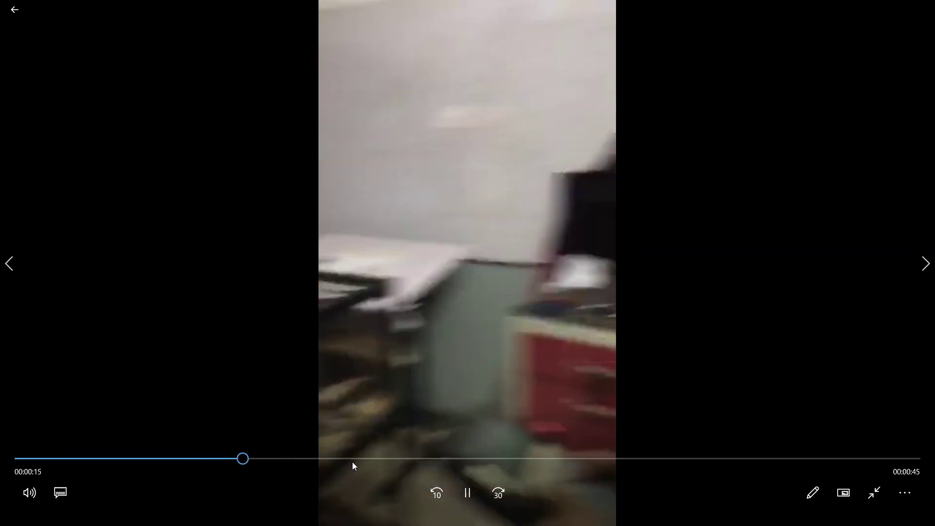
pyautogui.moveTo(352, 462); pyautogui.dragTo(528, 459)
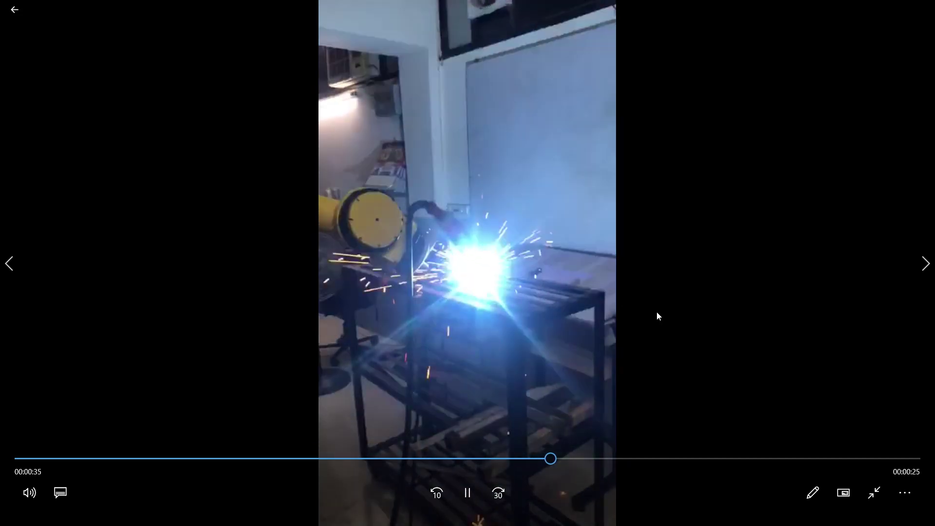
pyautogui.hotkey('alt', 'F4')
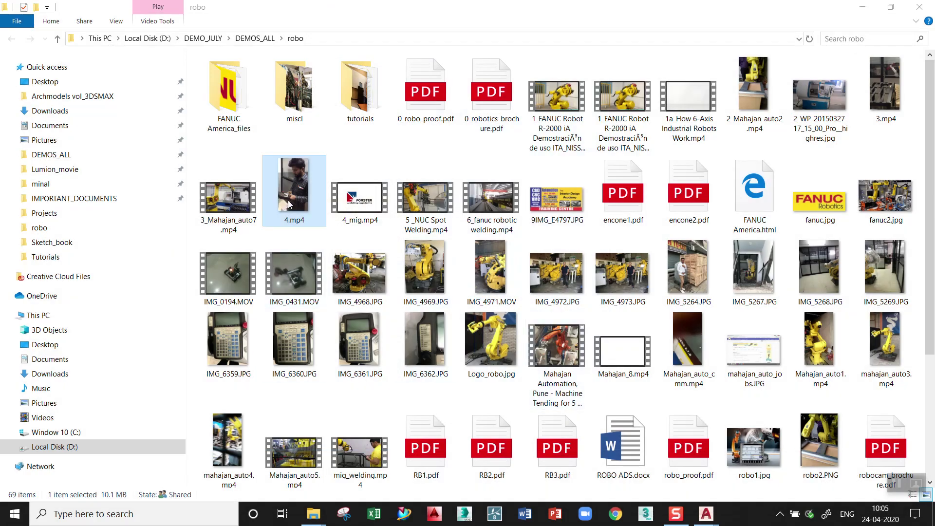
# Step: Go to the Desktop and open the CNC_PHOTOS folder
pyautogui.click(45, 81)
pyautogui.click(270, 328)
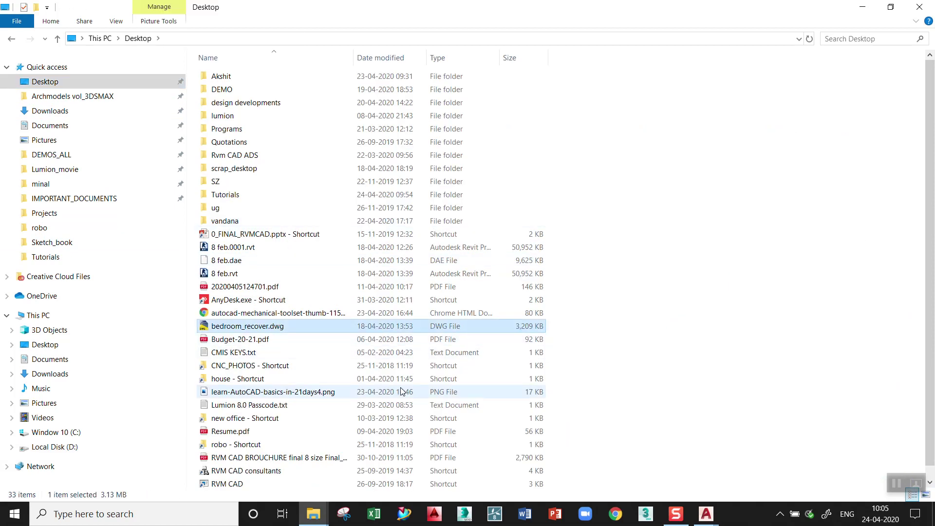
pyautogui.press('Down')
pyautogui.press('Down')
pyautogui.click(237, 154)
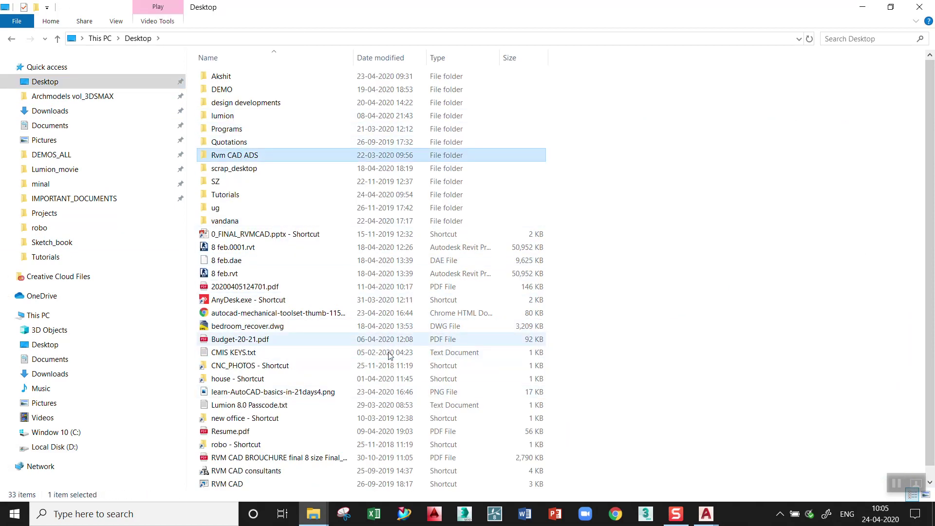
pyautogui.doubleClick(289, 369)
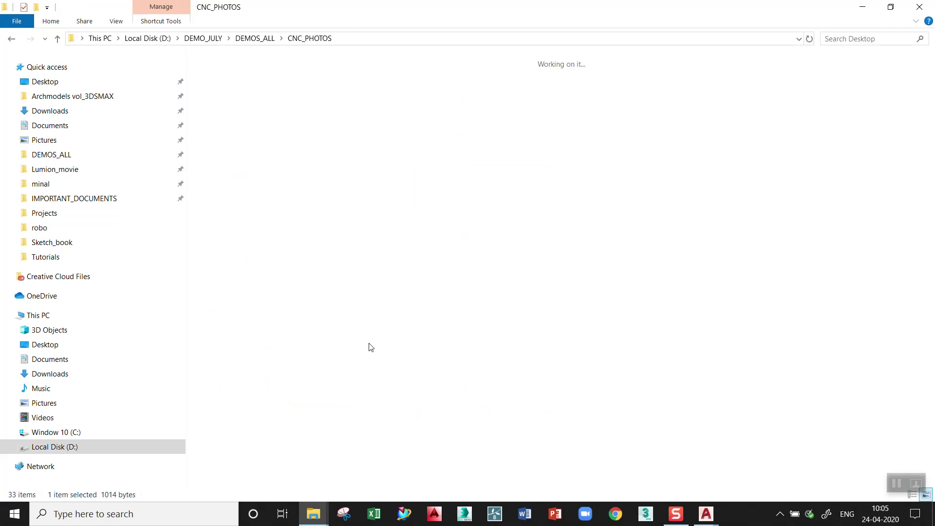
# Step: View the first CNC photo, the reception video and a lathe photo, then play cnc_stud.MOV
pyautogui.click(223, 261)
pyautogui.doubleClick(224, 261)
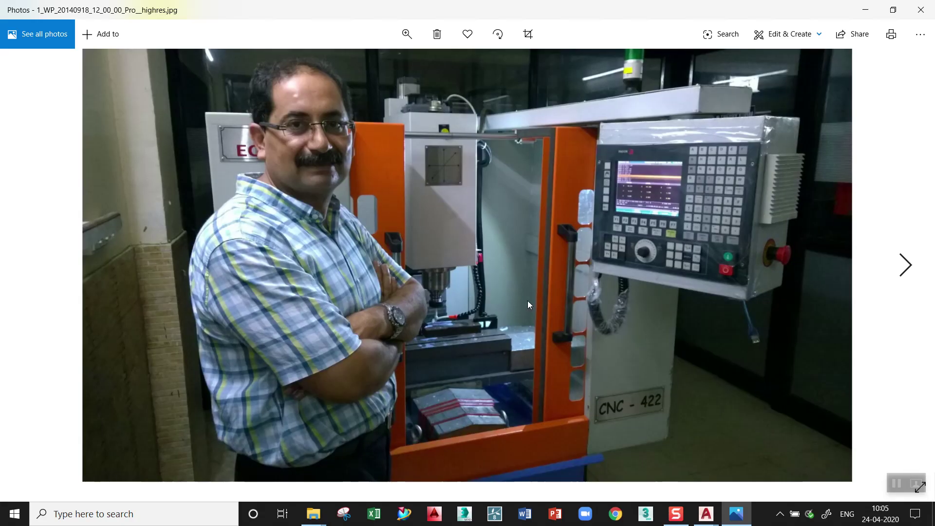
pyautogui.click(905, 264)
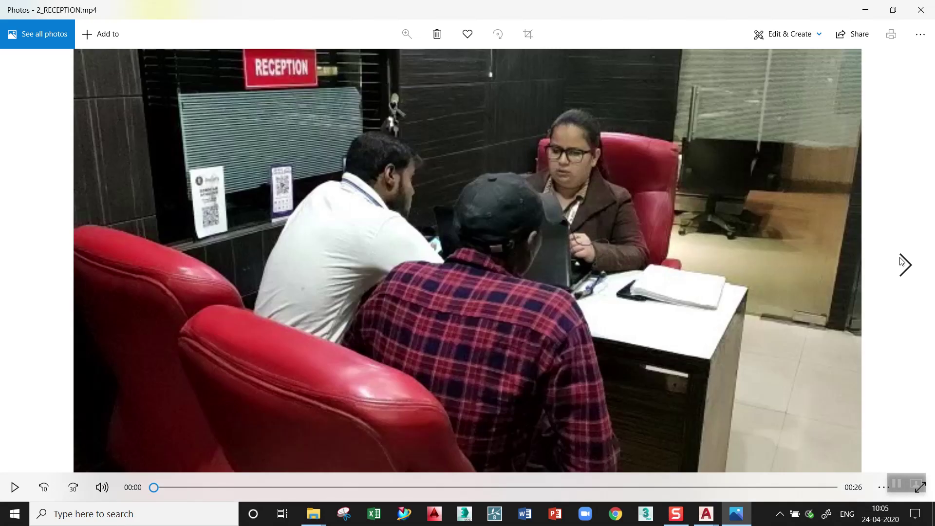
pyautogui.click(901, 261)
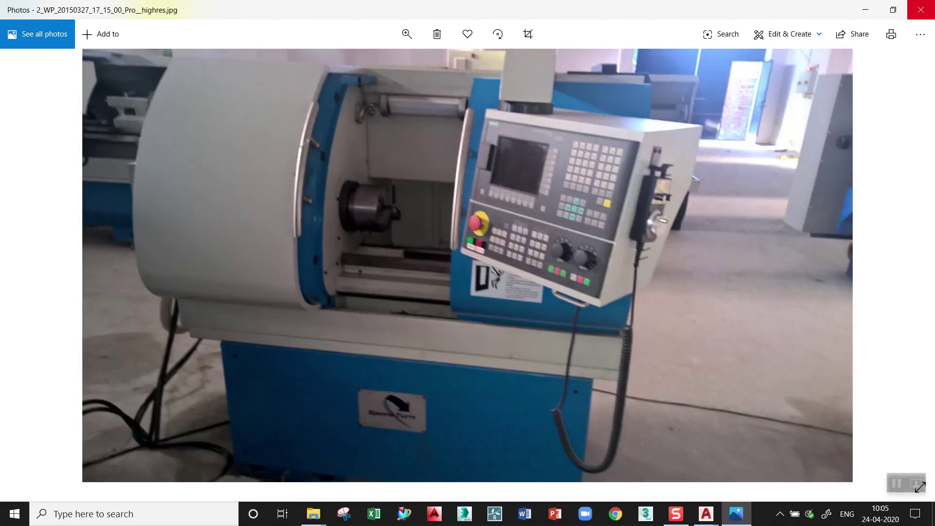
pyautogui.click(922, 10)
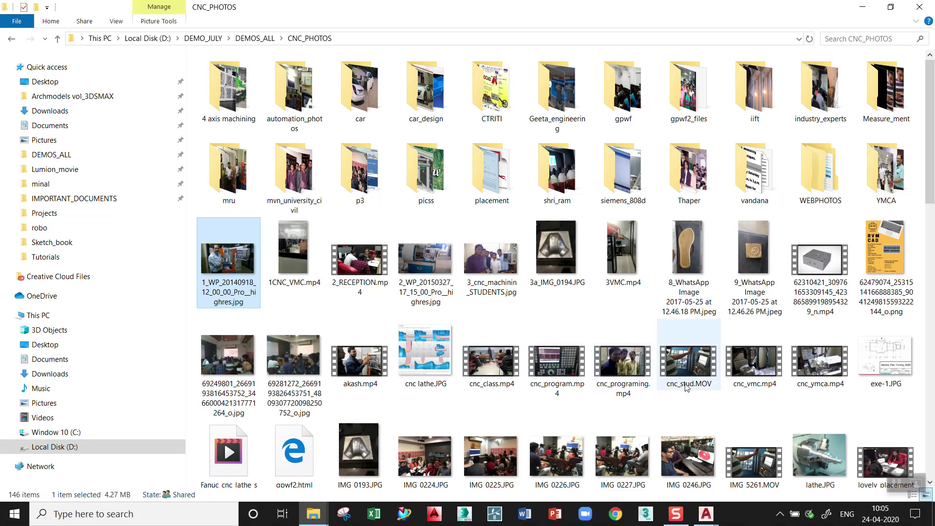
pyautogui.doubleClick(688, 368)
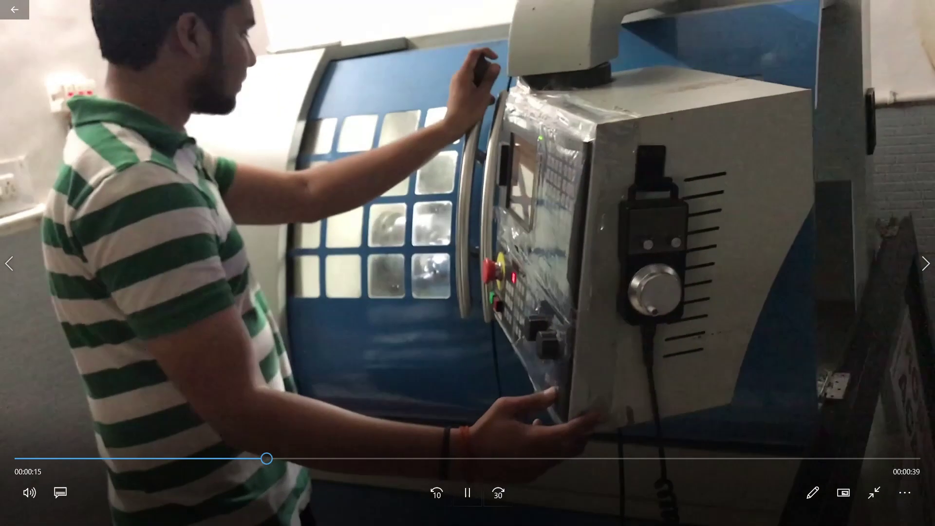
# Step: Pause and resume cnc_stud, then play cnc_vmc.mp4, jumping to a later part before closing it
pyautogui.click(463, 492)
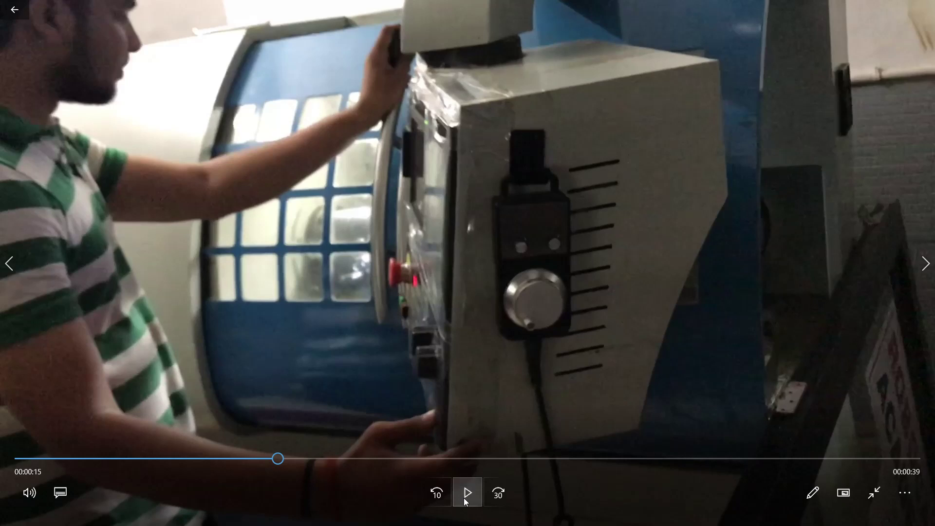
pyautogui.click(465, 502)
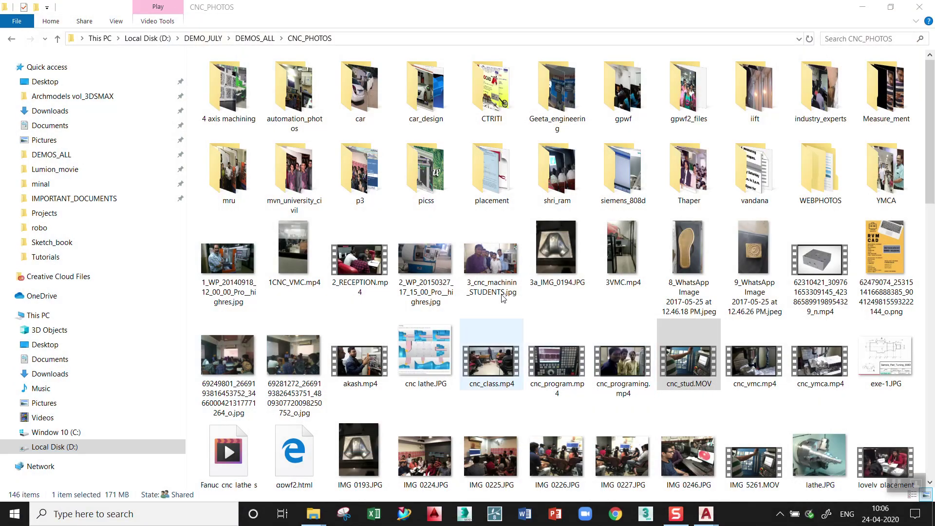
pyautogui.doubleClick(759, 362)
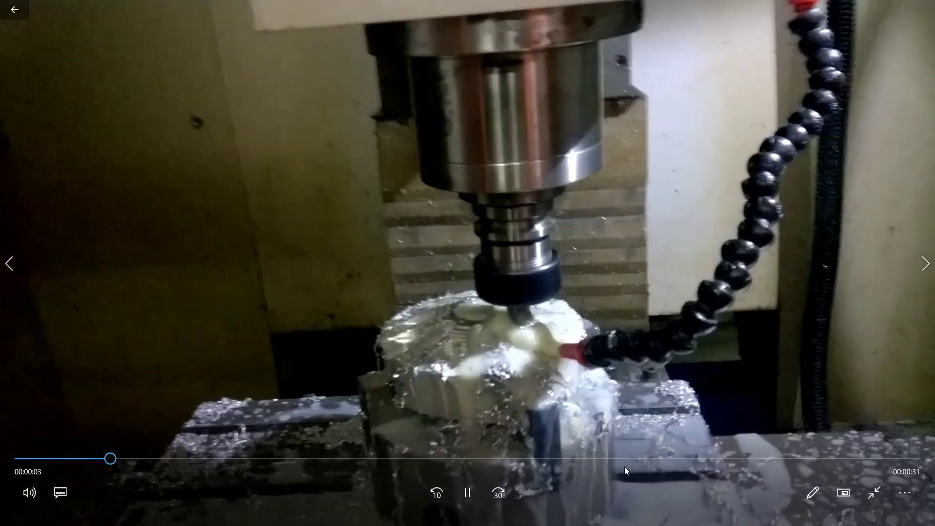
pyautogui.click(628, 458)
pyautogui.hotkey('alt', 'F4')
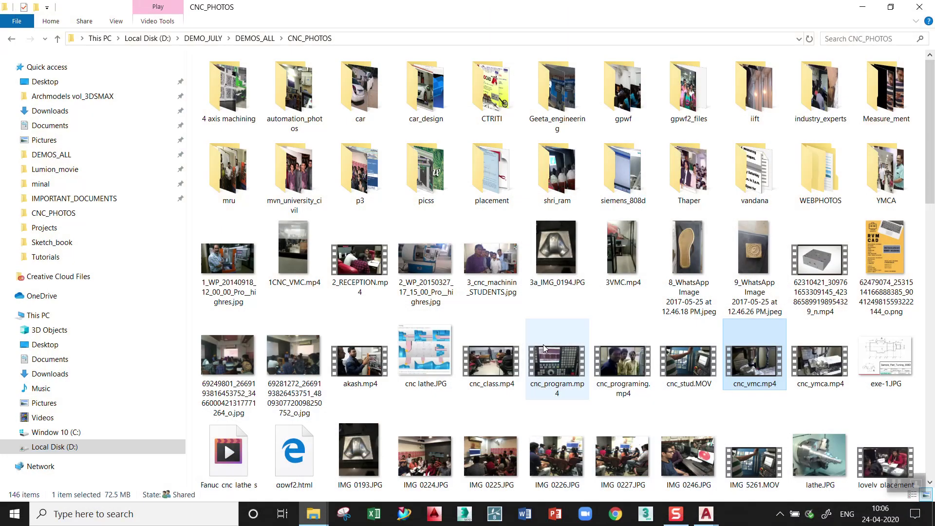
# Step: Play cnc_programing.mp4, seeking to about 13 s, 8 s, 16 s and 46 s
pyautogui.scroll(-3, 593, 302)
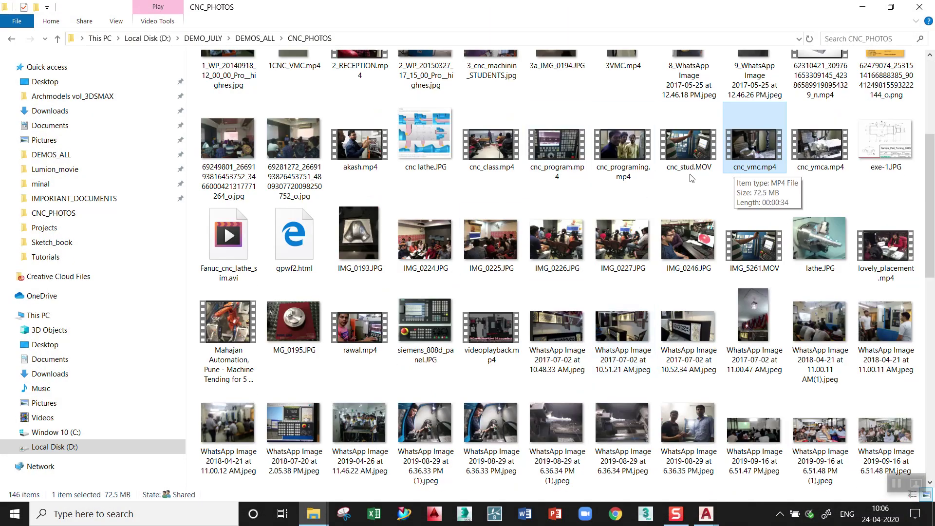
pyautogui.doubleClick(634, 157)
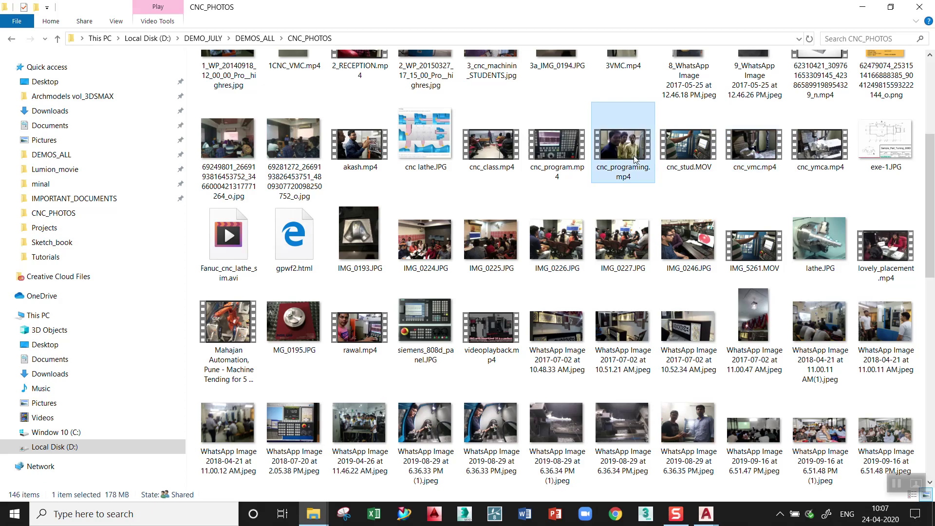
pyautogui.click(172, 458)
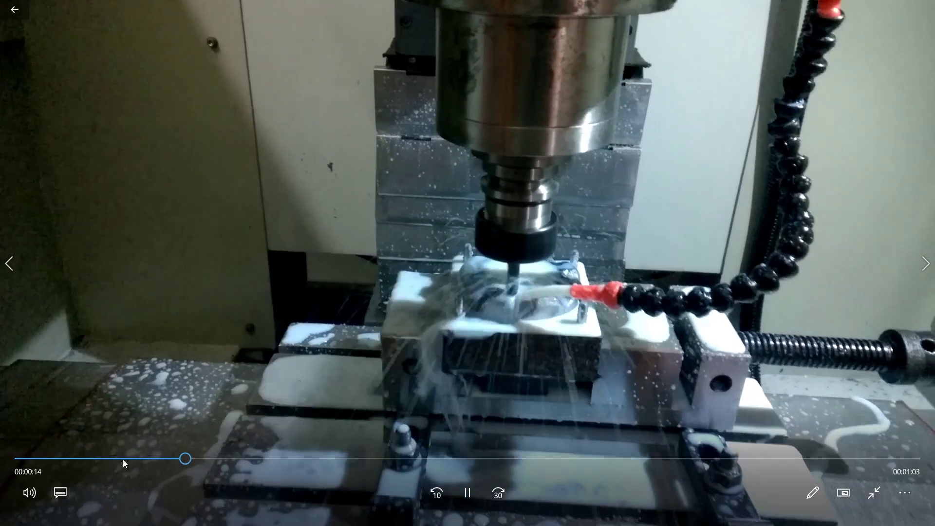
pyautogui.click(122, 458)
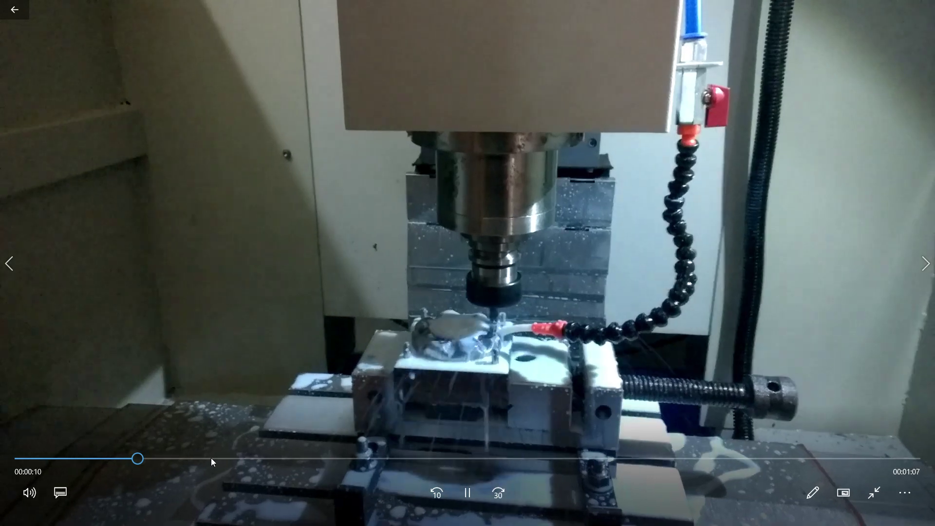
pyautogui.click(209, 458)
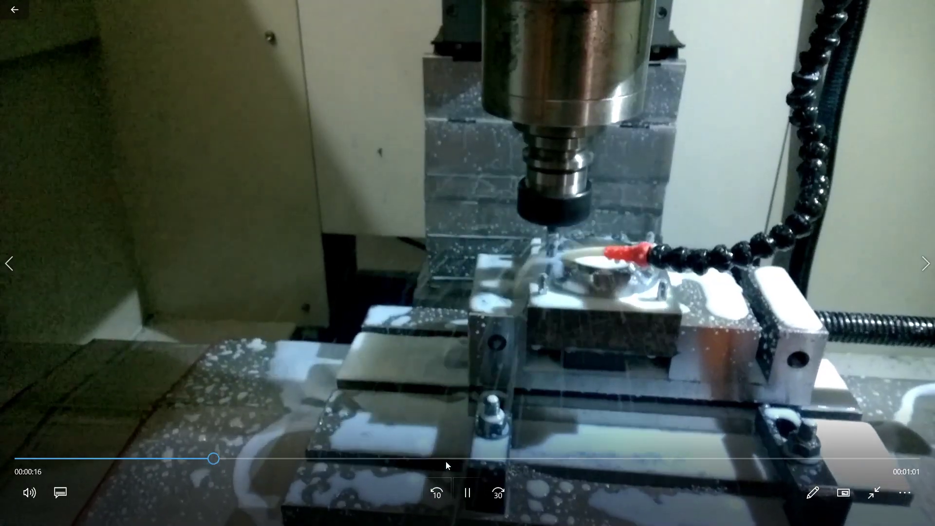
pyautogui.click(448, 460)
pyautogui.click(558, 459)
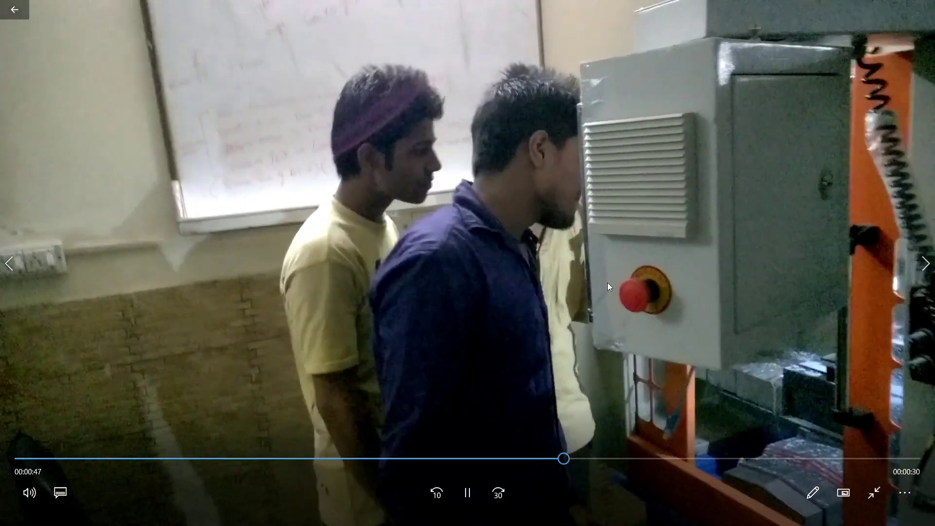
# Step: Close the clip and open WhatsApp Image 2019-08-29 at 6.36.33 PM.jpeg in Photos
pyautogui.hotkey('alt', 'F4')
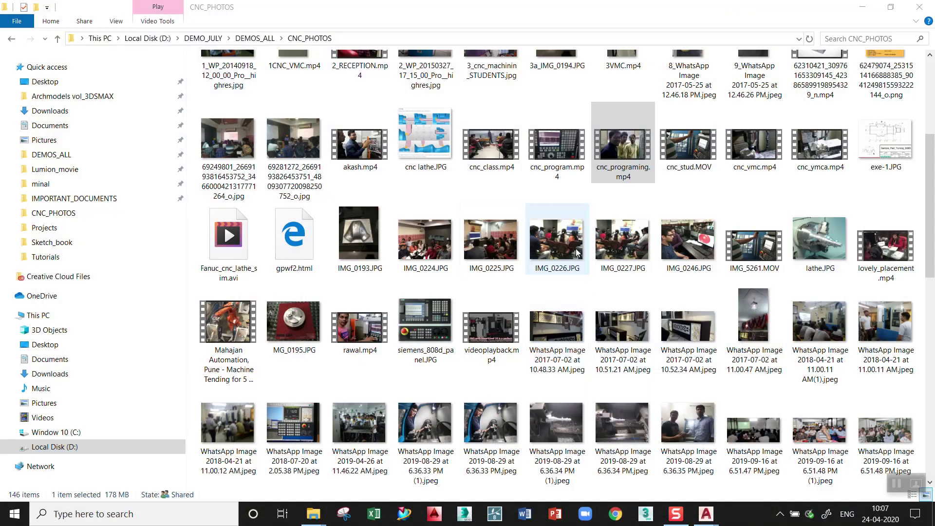
pyautogui.scroll(-5, 615, 324)
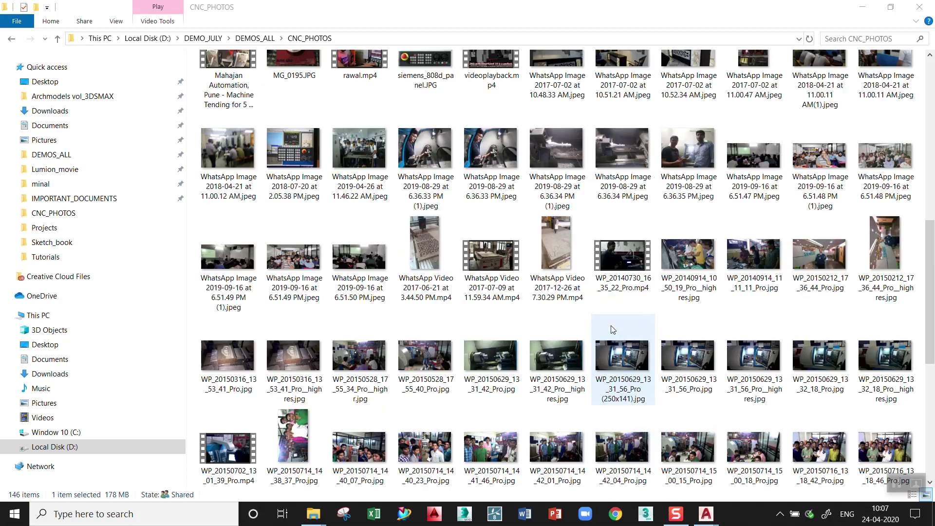
pyautogui.doubleClick(485, 184)
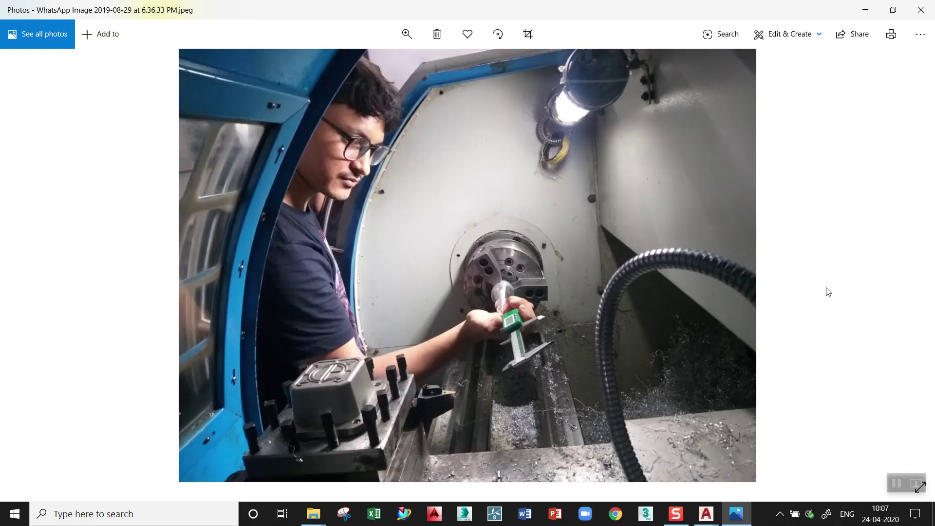